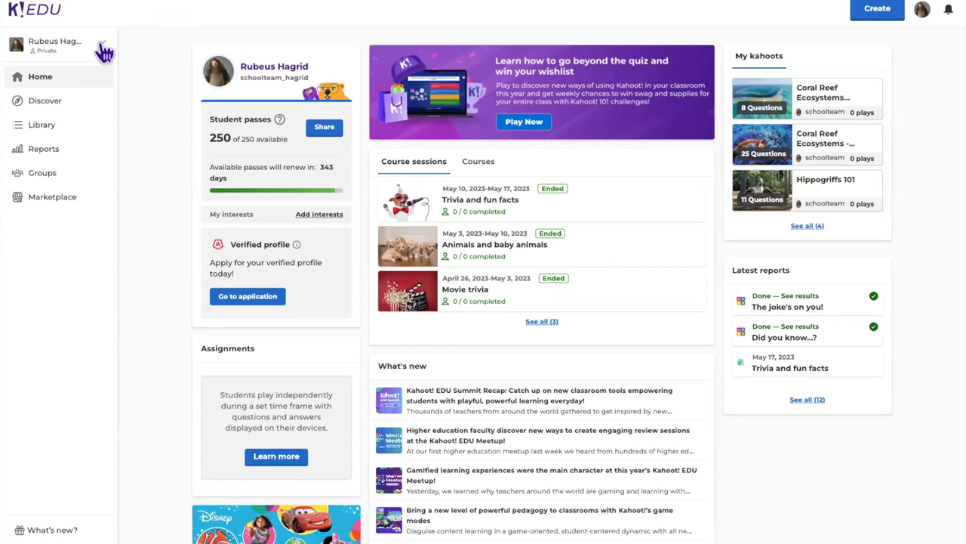
# Step: Check which private and team workspaces are available to the account
pyautogui.click(103, 44)
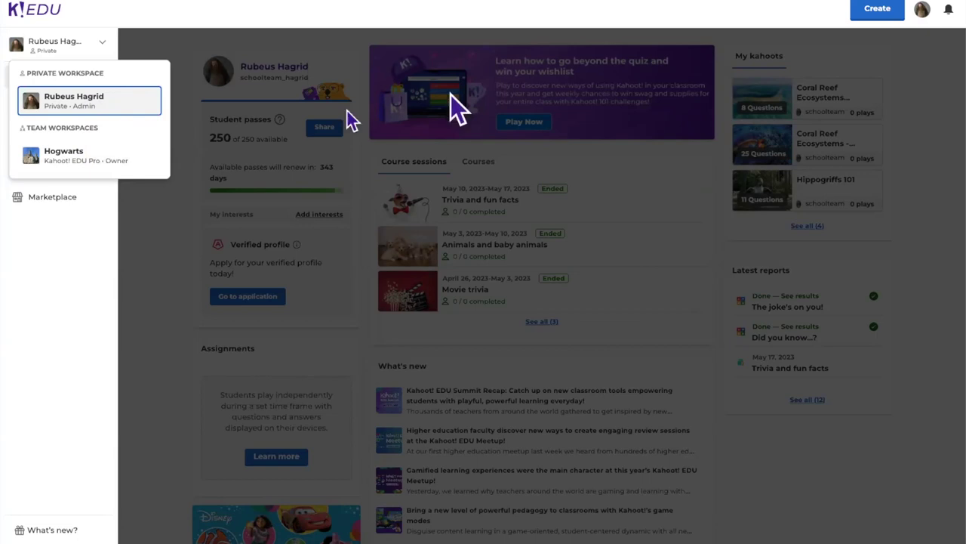
pyautogui.click(924, 109)
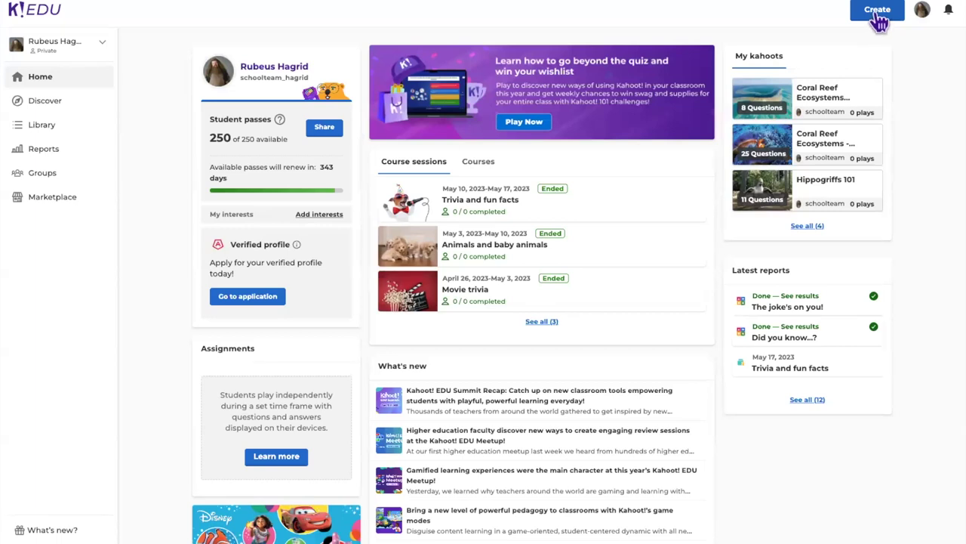
# Step: Create a new kahoot and dismiss the starting options to work in the blank editor
pyautogui.click(878, 10)
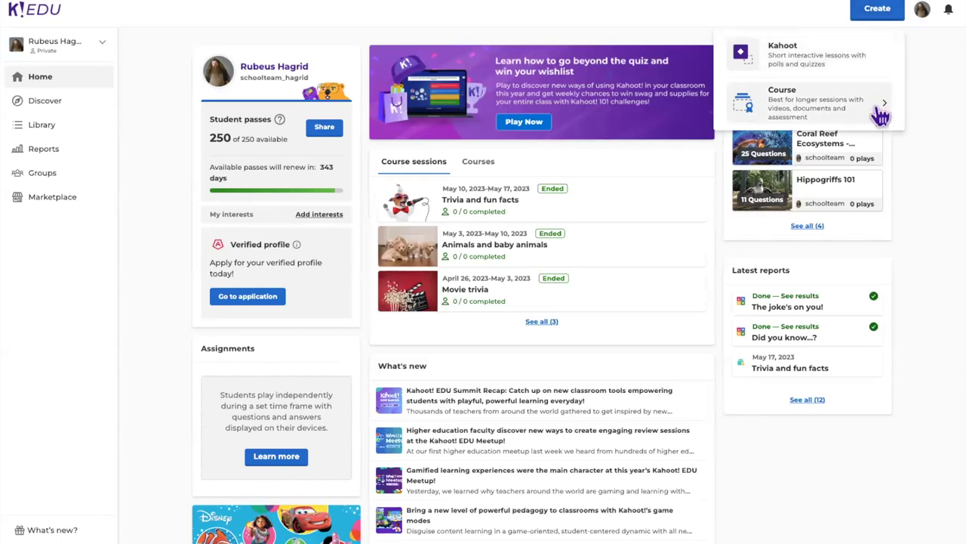
pyautogui.click(822, 57)
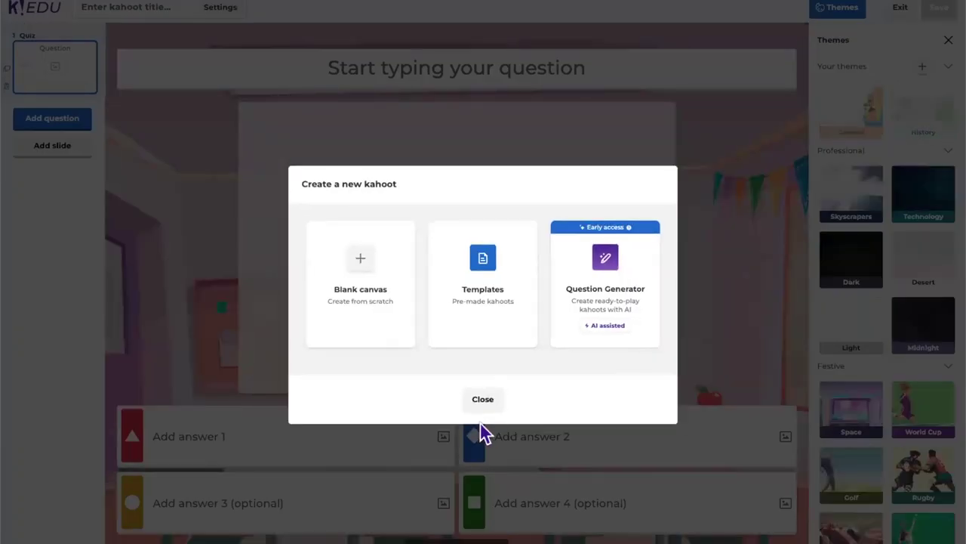
pyautogui.click(482, 400)
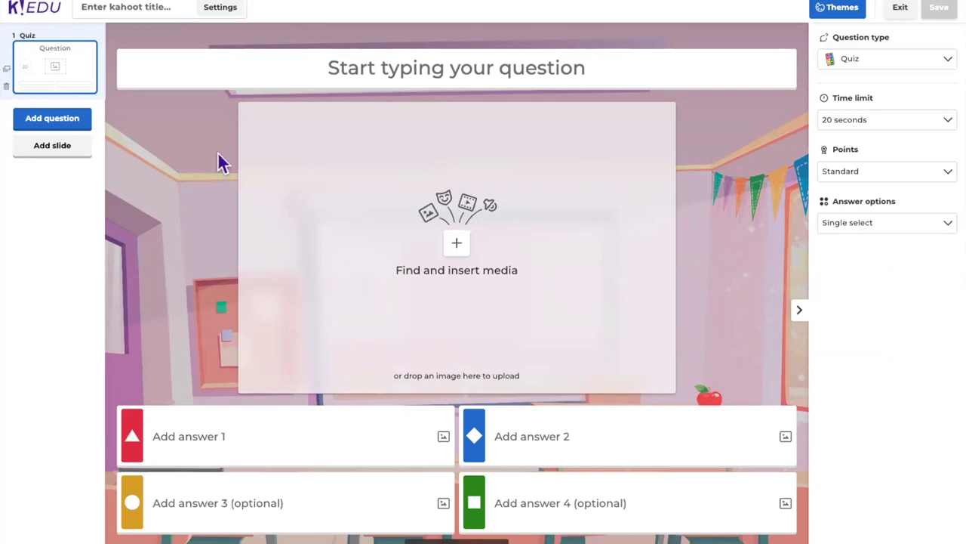
# Step: Review the question types and slide layouts that can be added to the kahoot
pyautogui.click(52, 121)
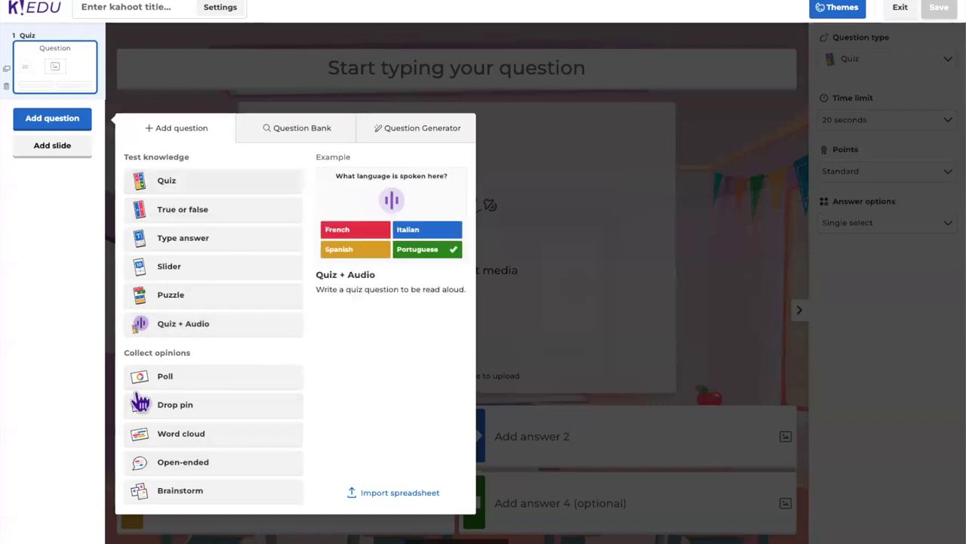
pyautogui.click(519, 233)
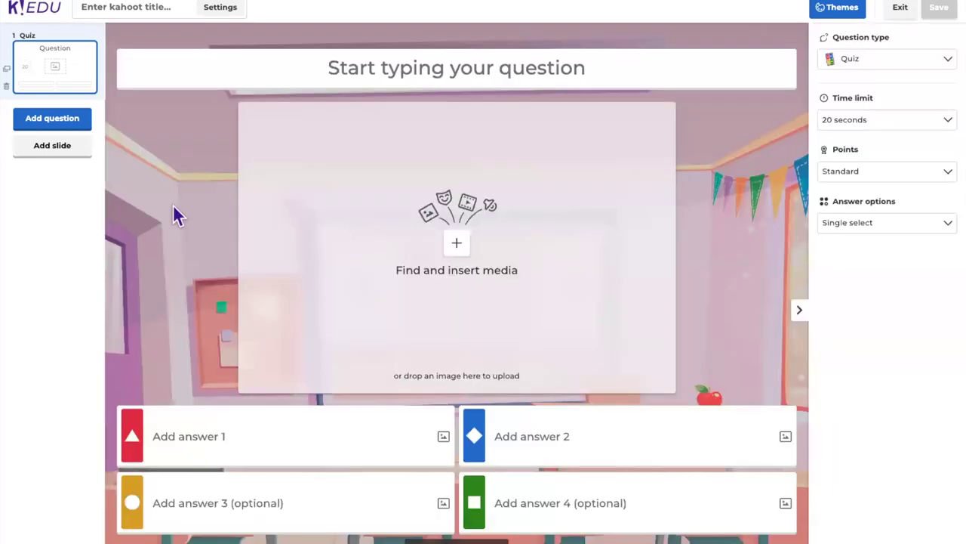
pyautogui.click(64, 155)
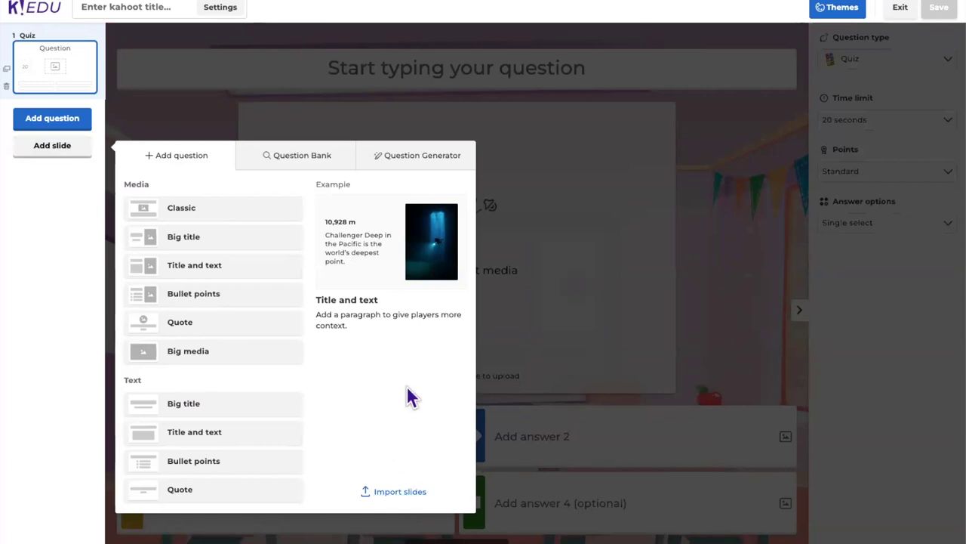
pyautogui.click(578, 251)
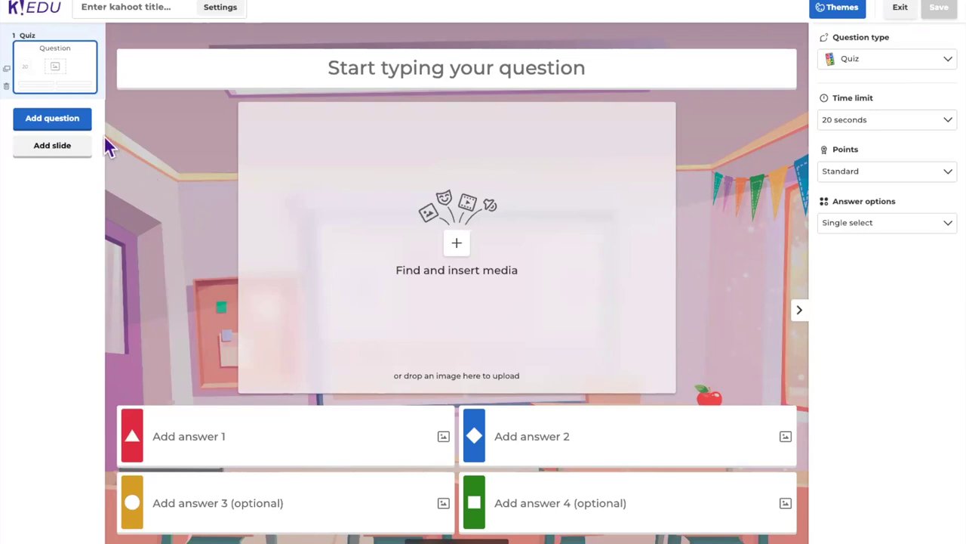
# Step: Add a Quiz question with the text "Where is the Great Barrier Reef located?"
pyautogui.click(67, 125)
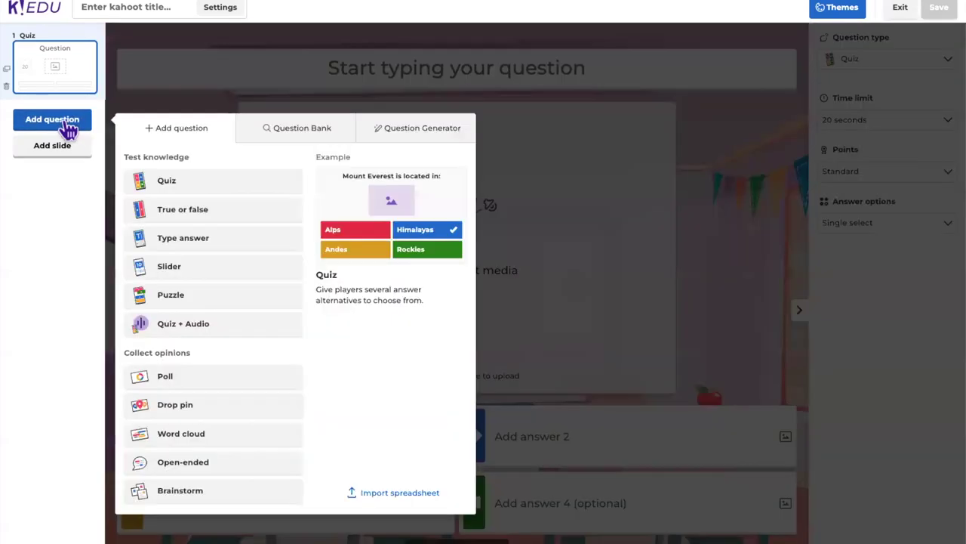
pyautogui.click(188, 181)
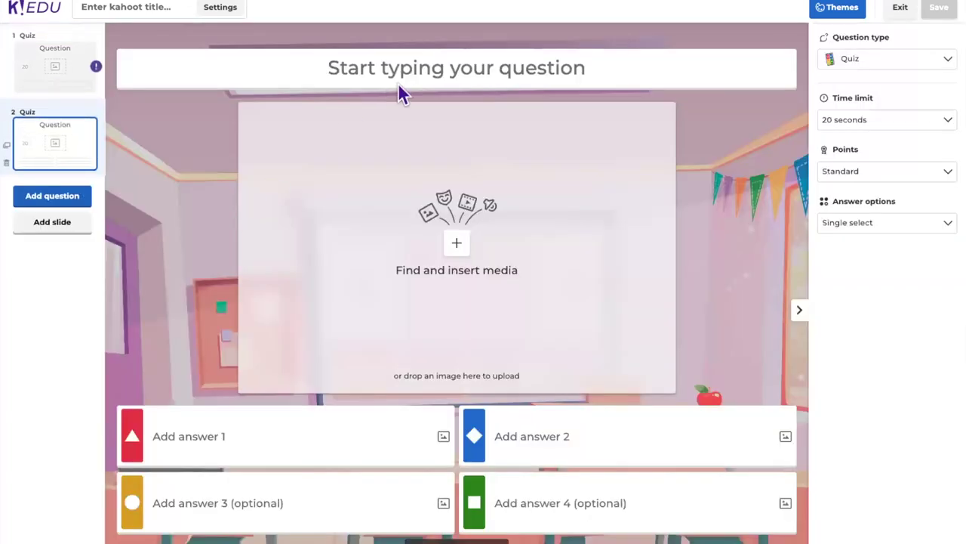
pyautogui.click(460, 67)
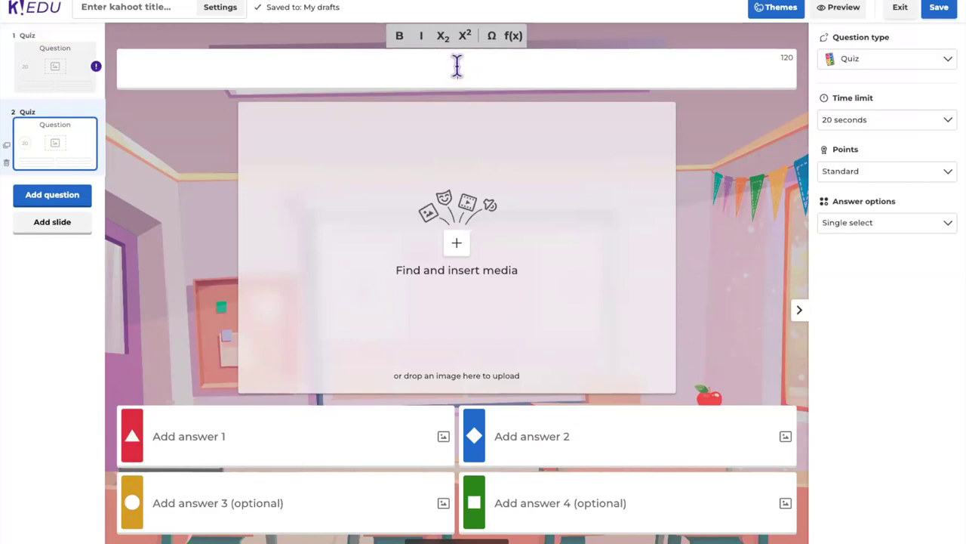
pyautogui.write('Where is the Great Barrier Reef located?')
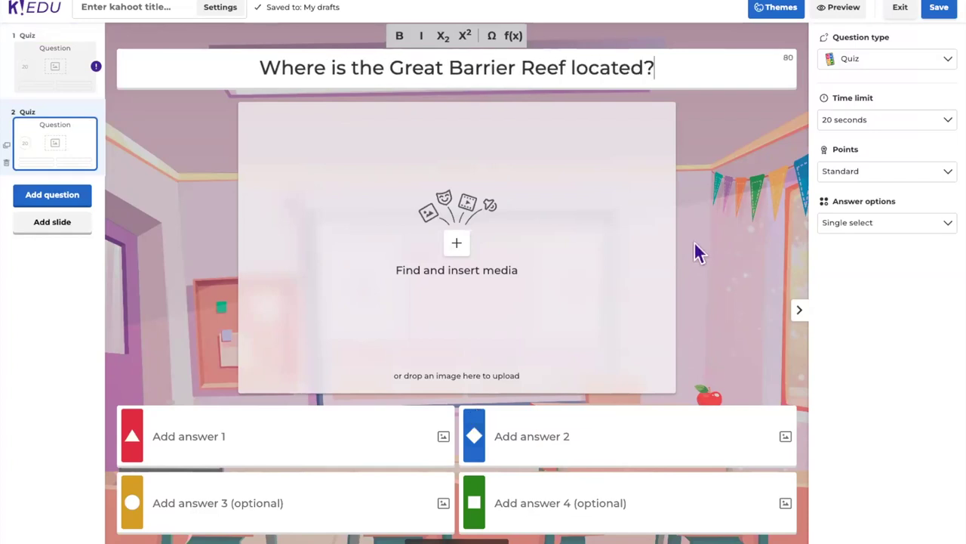
# Step: Enter the answers New South Wales, Victoria, Queensland and South Australia, and mark Queensland as correct
pyautogui.click(271, 434)
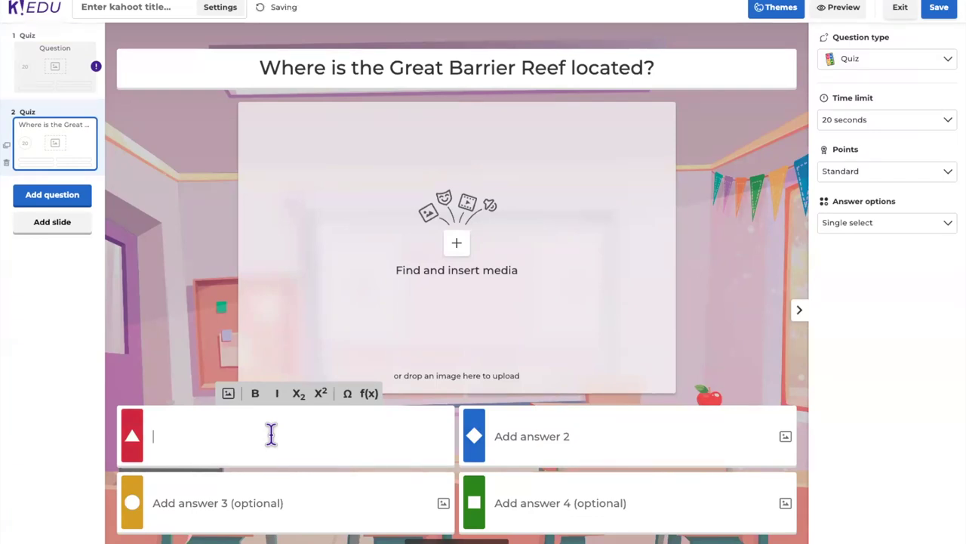
pyautogui.write('New Souyt')
pyautogui.press('BackSpace')
pyautogui.press('BackSpace')
pyautogui.write('th Wales')
pyautogui.click(547, 444)
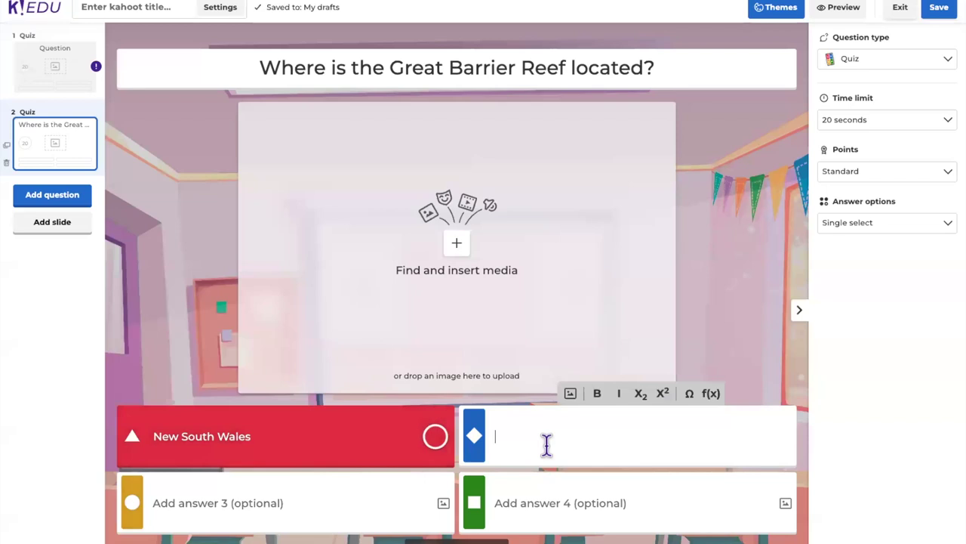
pyautogui.write('Victoria')
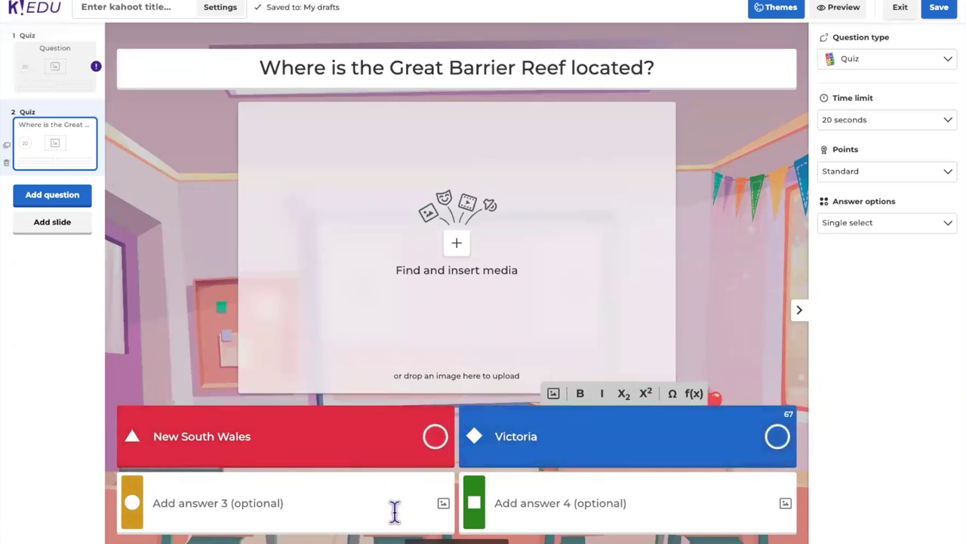
pyautogui.click(395, 511)
pyautogui.write('Queensland')
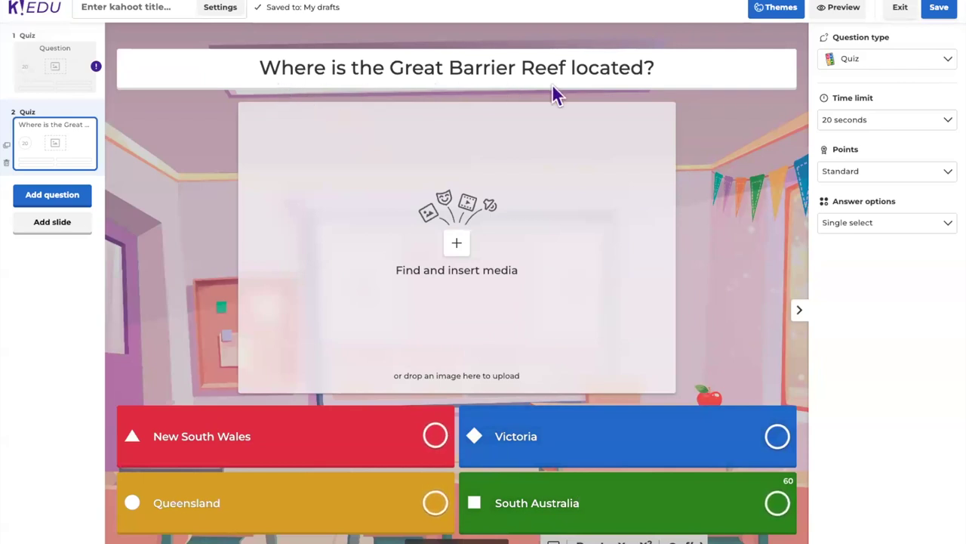
pyautogui.click(436, 504)
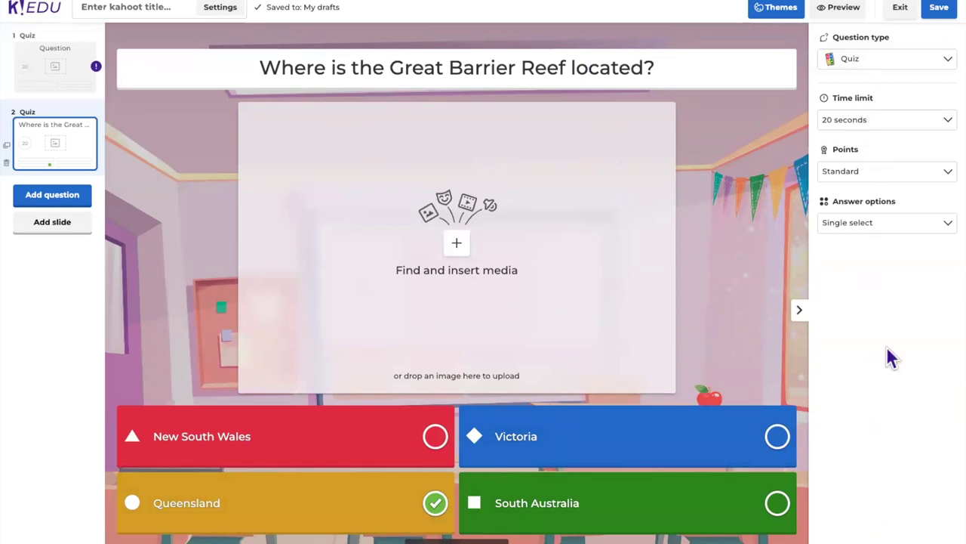
# Step: Set the question's time limit to 30 seconds and review its points and answer selection options
pyautogui.click(878, 126)
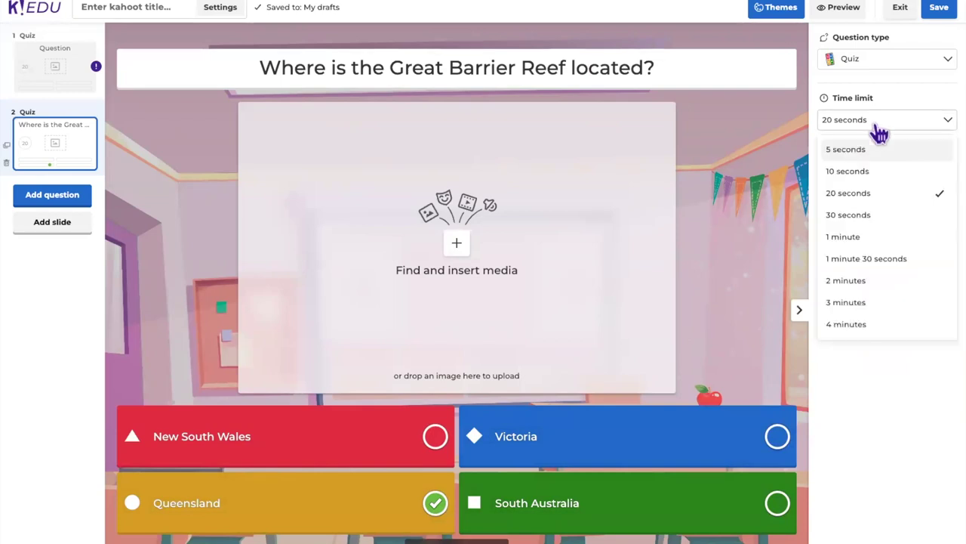
pyautogui.click(874, 220)
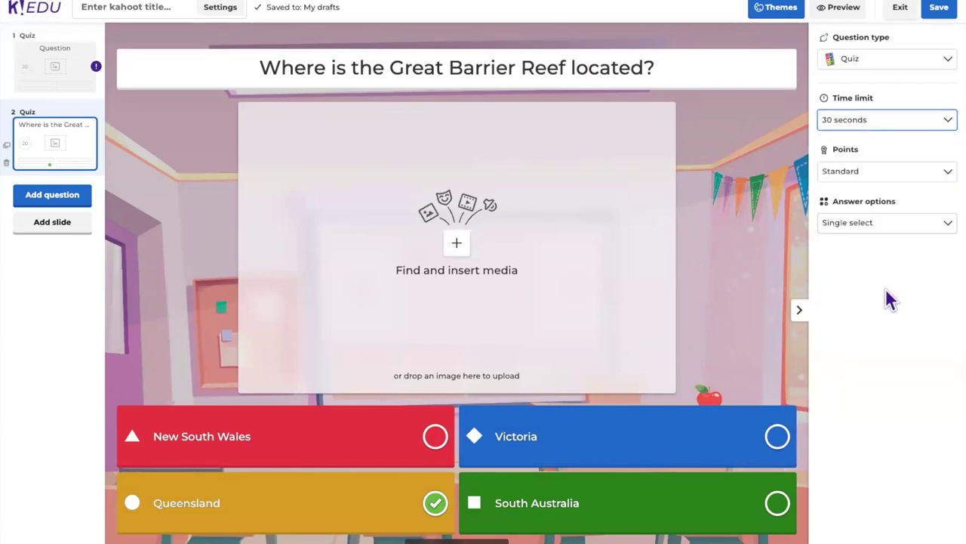
pyautogui.click(878, 173)
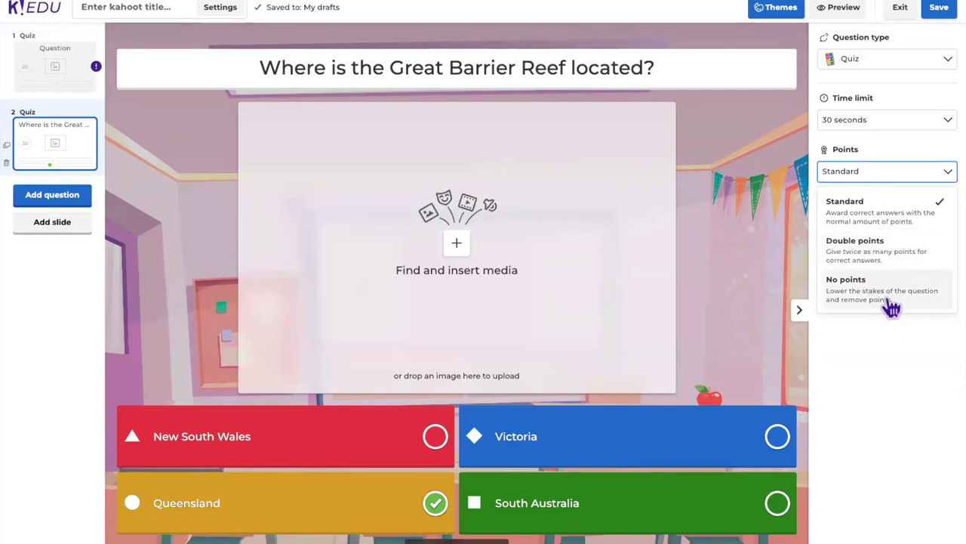
pyautogui.click(895, 360)
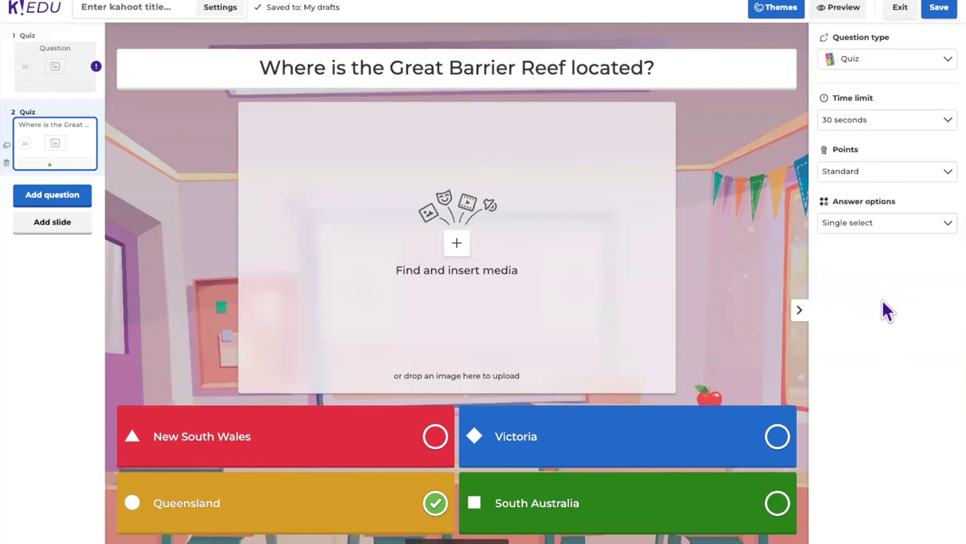
pyautogui.click(893, 230)
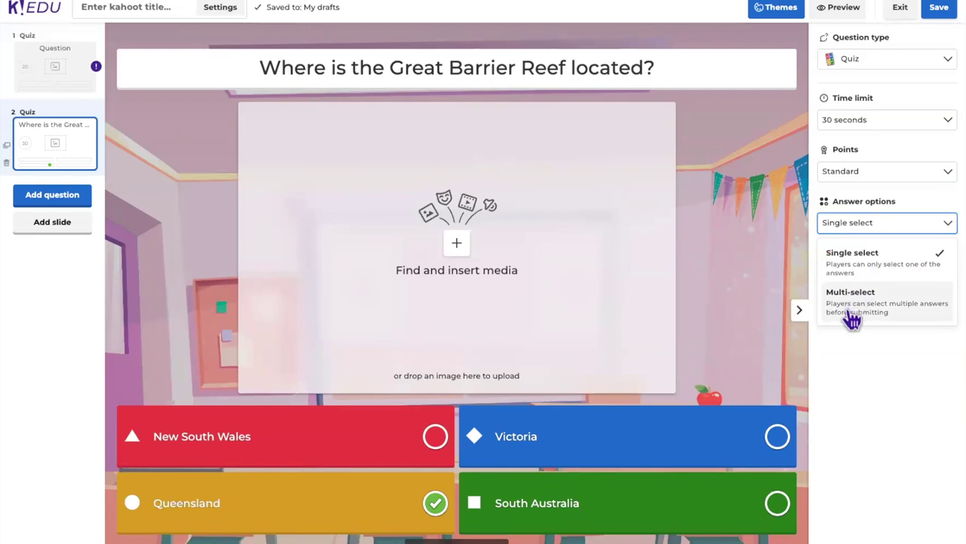
pyautogui.click(883, 364)
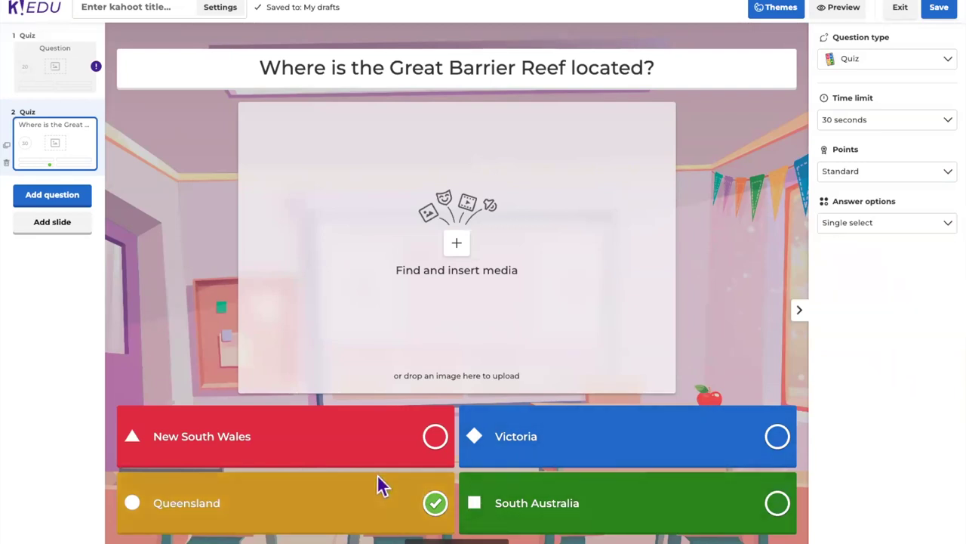
pyautogui.click(435, 503)
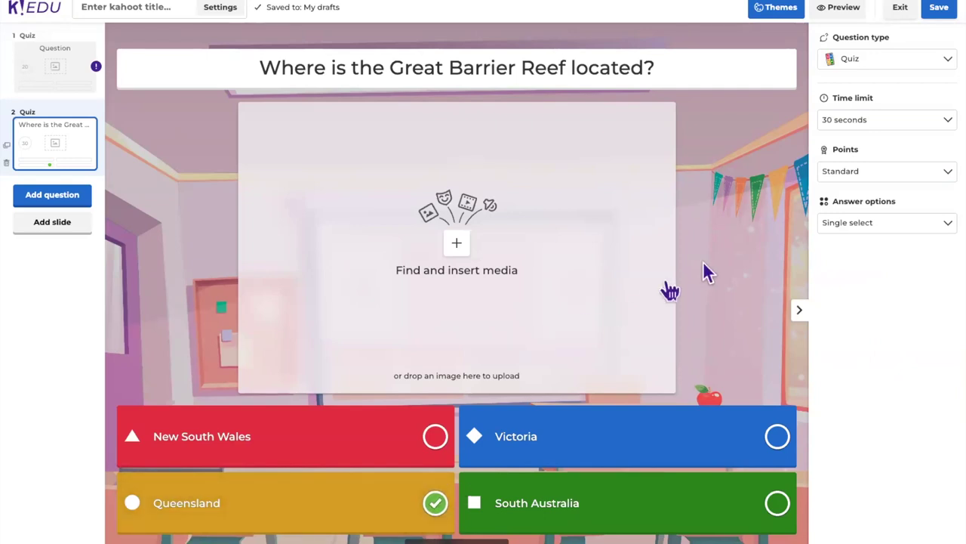
# Step: Search Getty Images for "australia" and insert the black silhouette map of Australia as the question's media
pyautogui.click(459, 249)
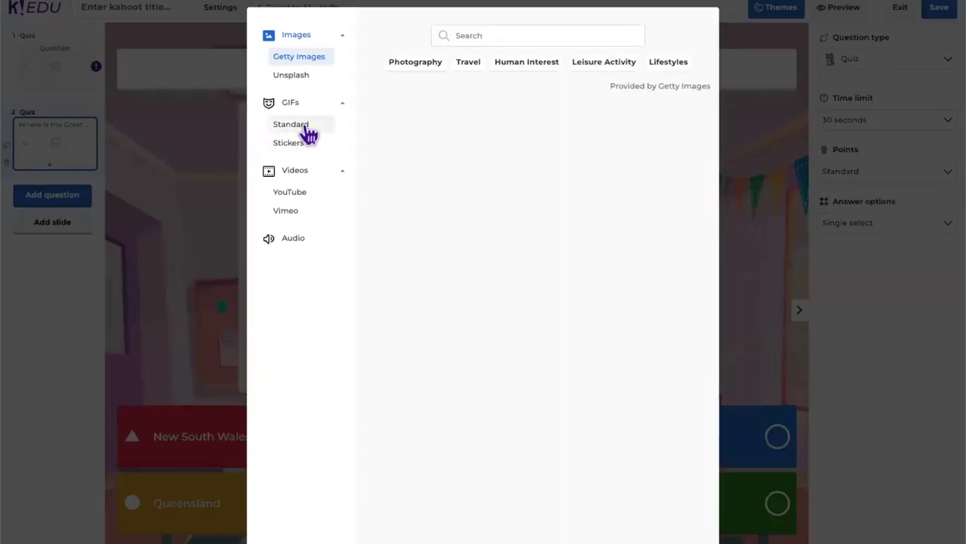
pyautogui.click(510, 35)
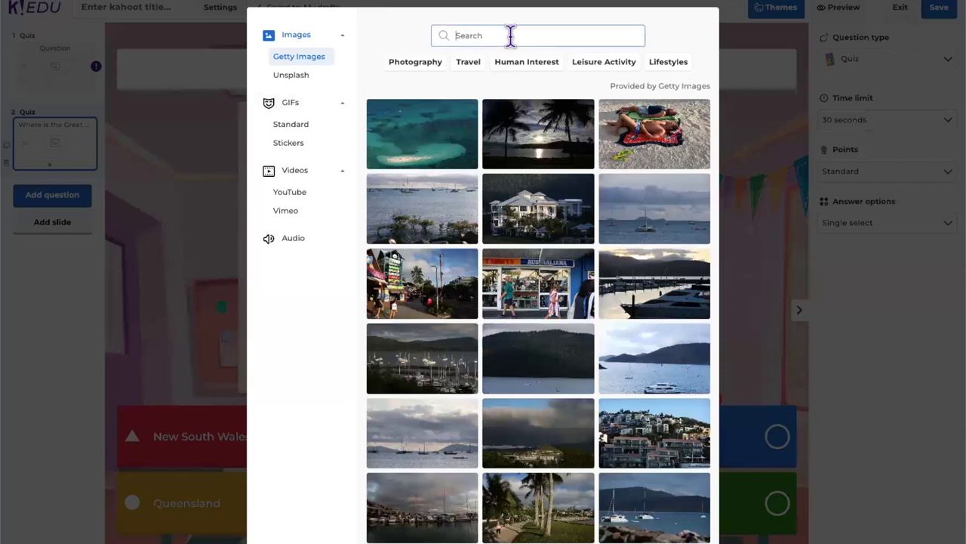
pyautogui.scroll(-3, 538, 148)
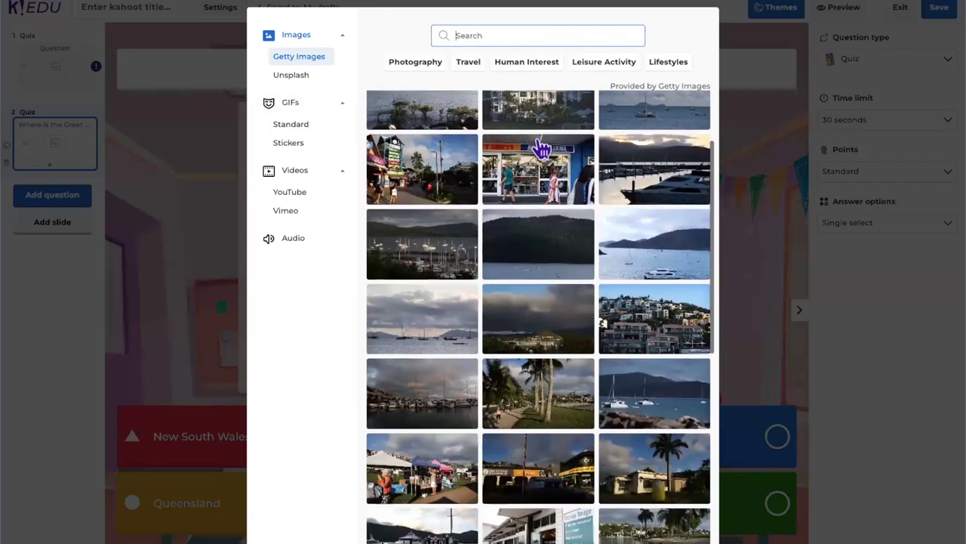
pyautogui.scroll(-2, 538, 148)
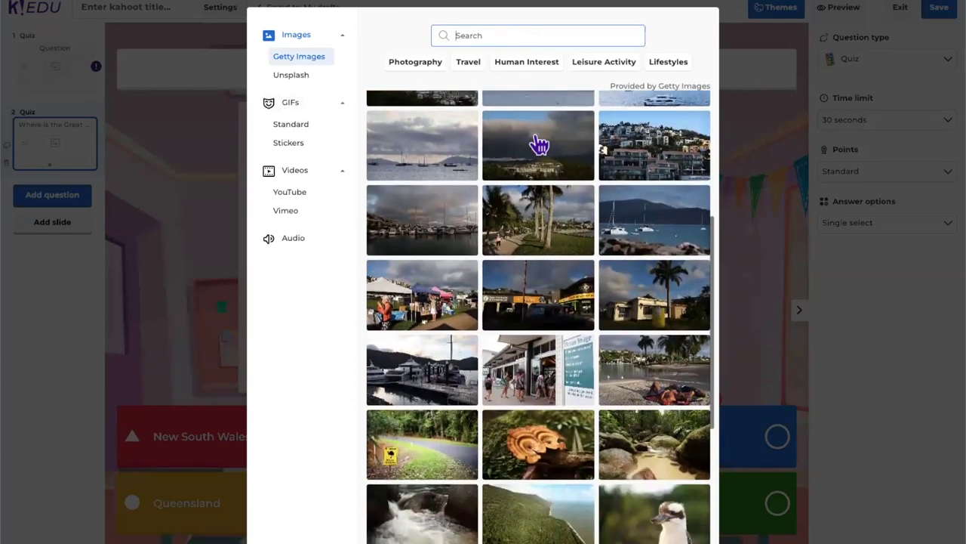
pyautogui.scroll(3, 539, 146)
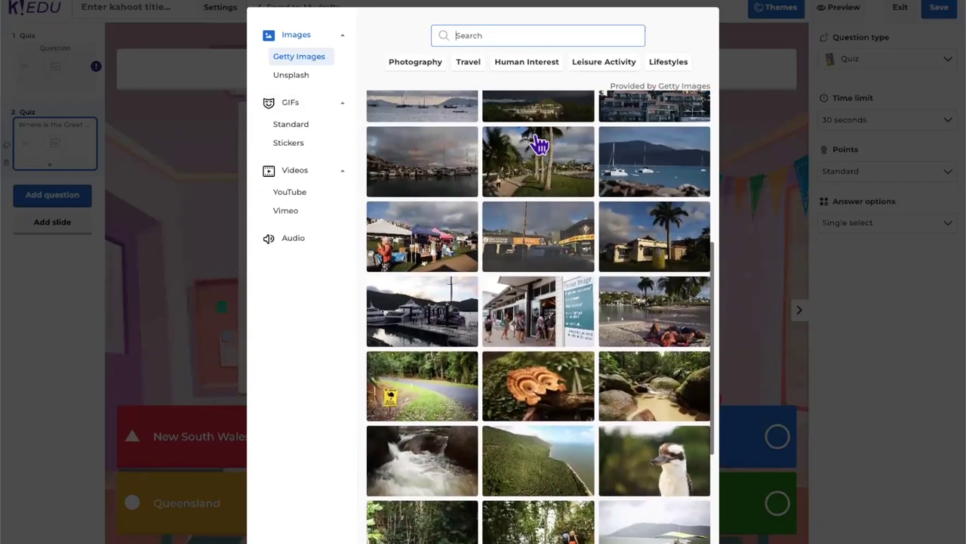
pyautogui.scroll(3, 536, 137)
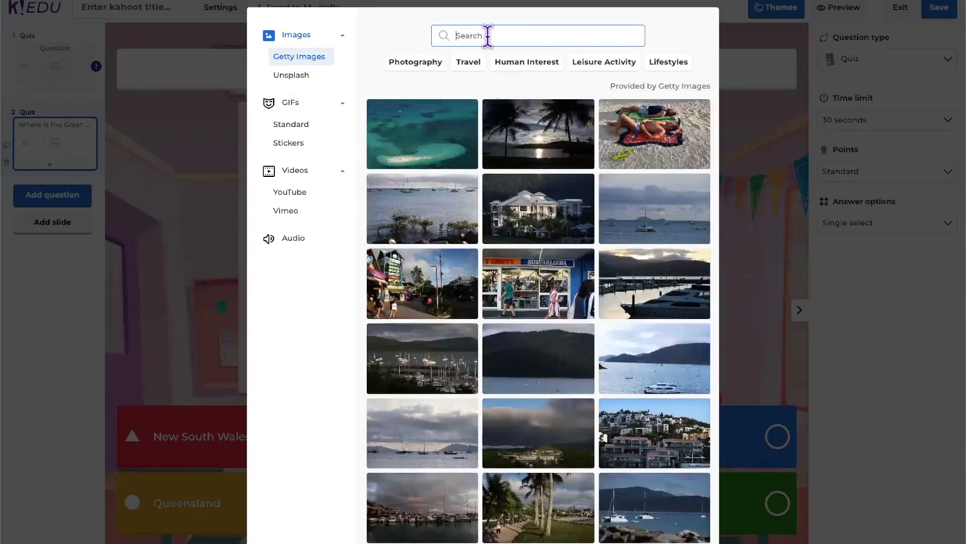
pyautogui.write('australia')
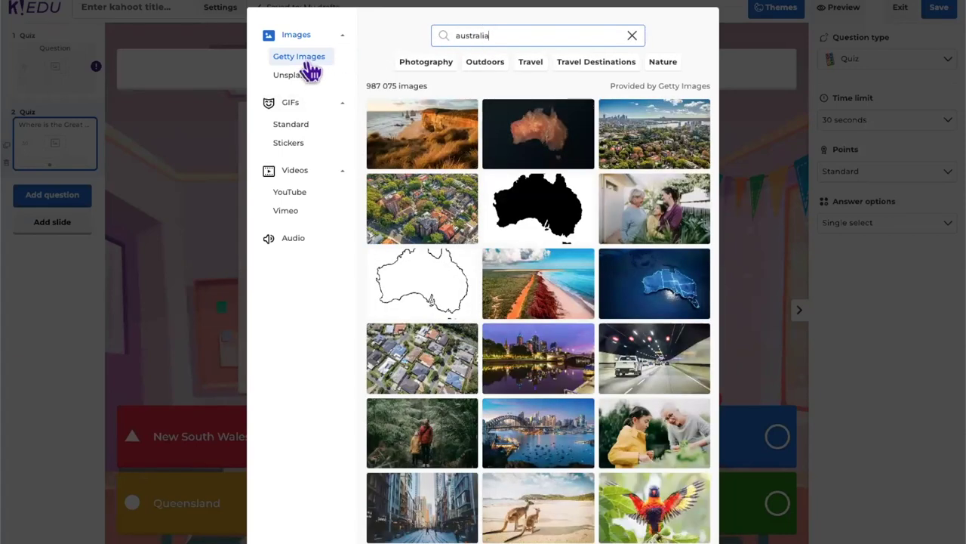
pyautogui.click(530, 205)
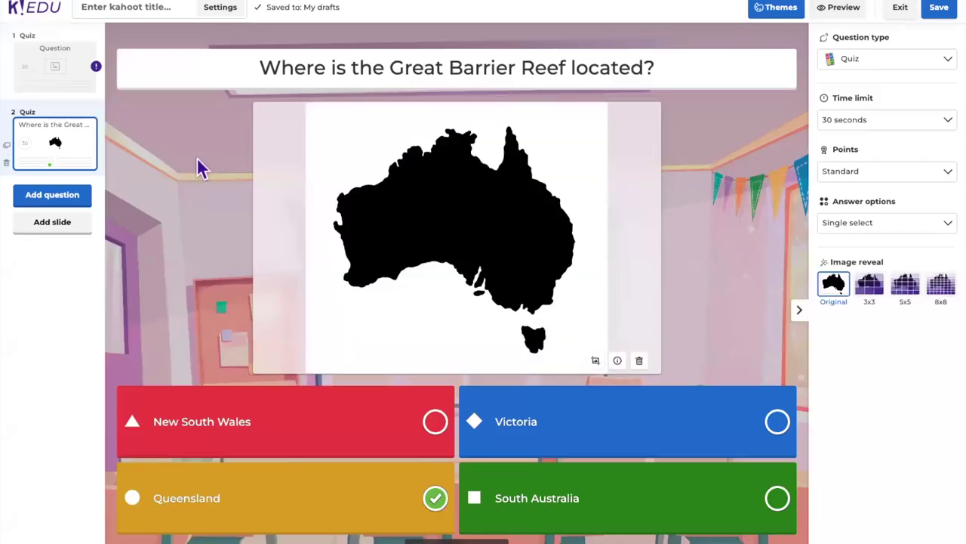
# Step: Search the public Question Bank for "favorite coral reef organisms" across all question types
pyautogui.click(54, 203)
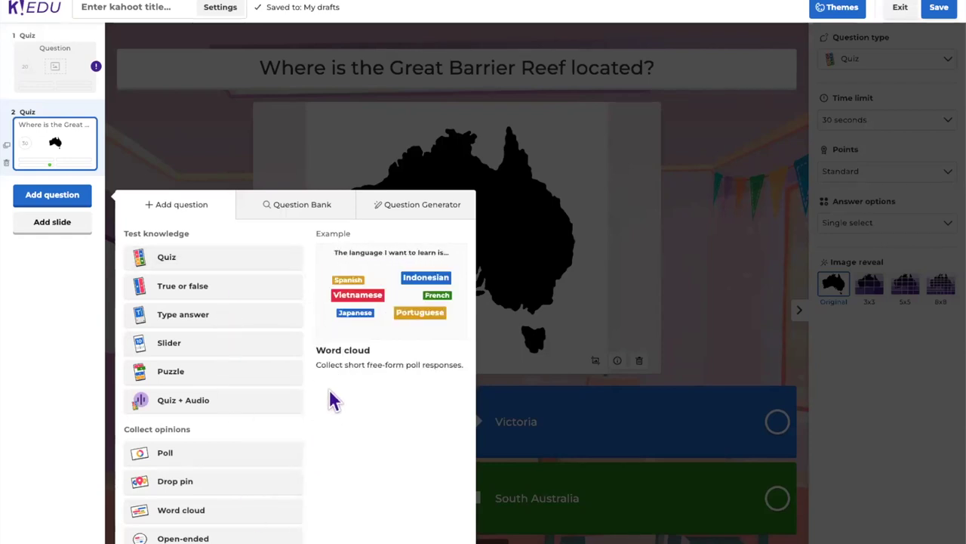
pyautogui.click(294, 214)
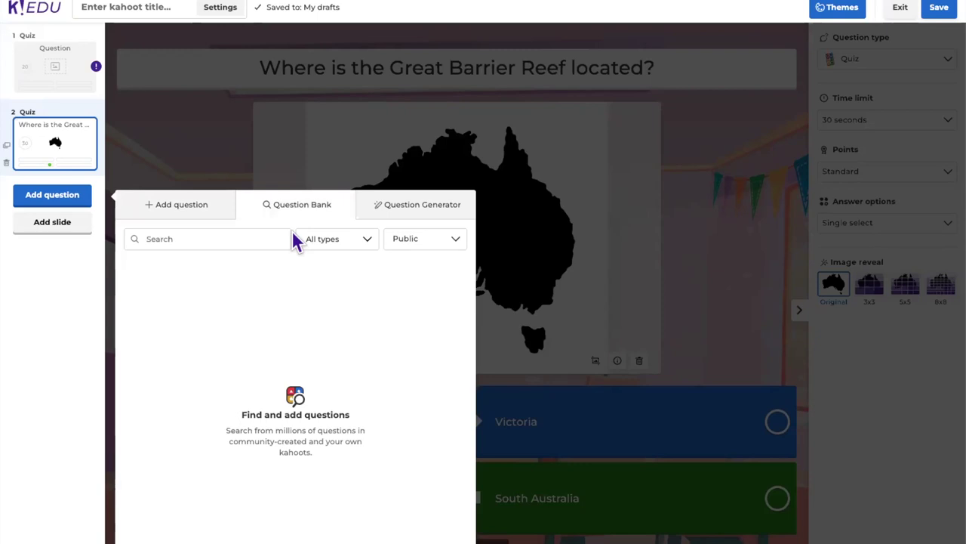
pyautogui.click(424, 248)
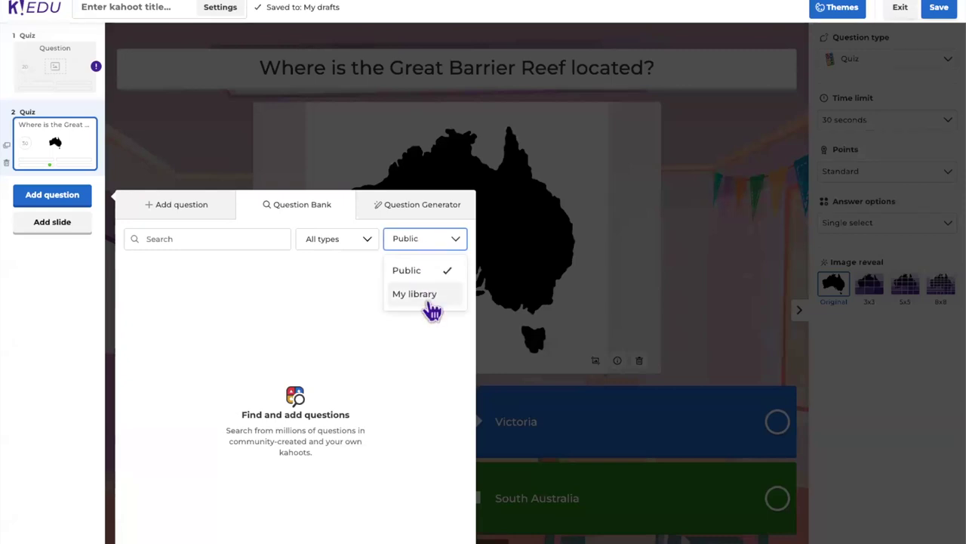
pyautogui.click(194, 239)
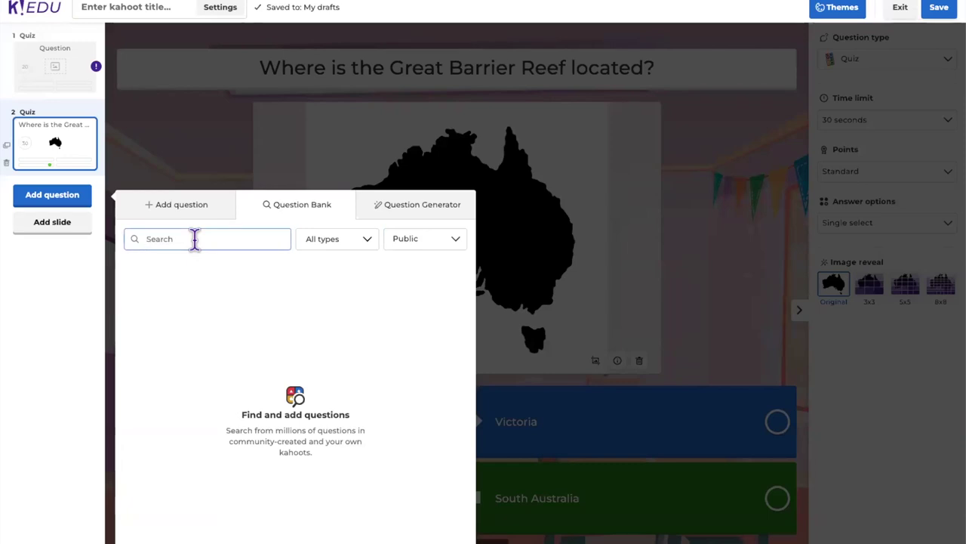
pyautogui.write('favorite coral reef organisms')
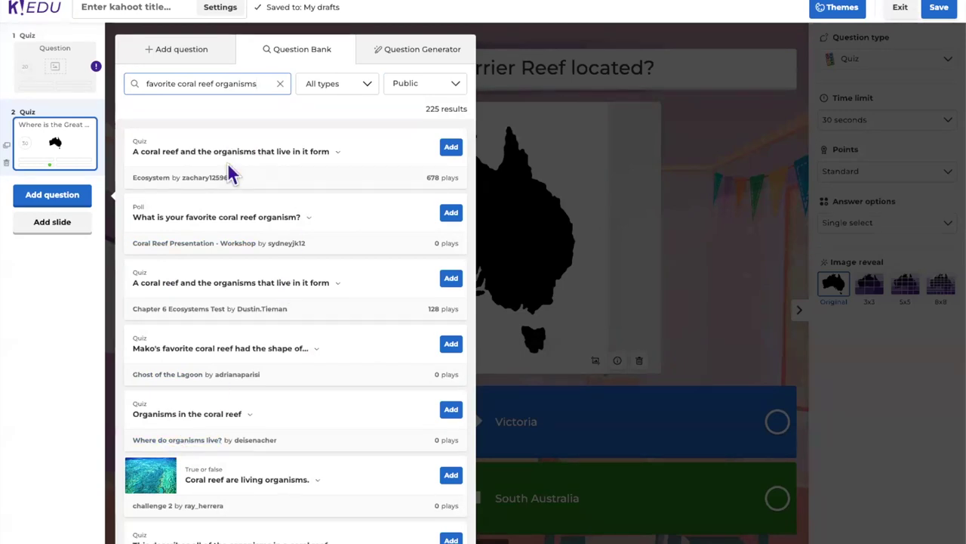
# Step: Preview the poll "What is your favorite coral reef organism?", add it to the kahoot, and browse the other results
pyautogui.click(312, 224)
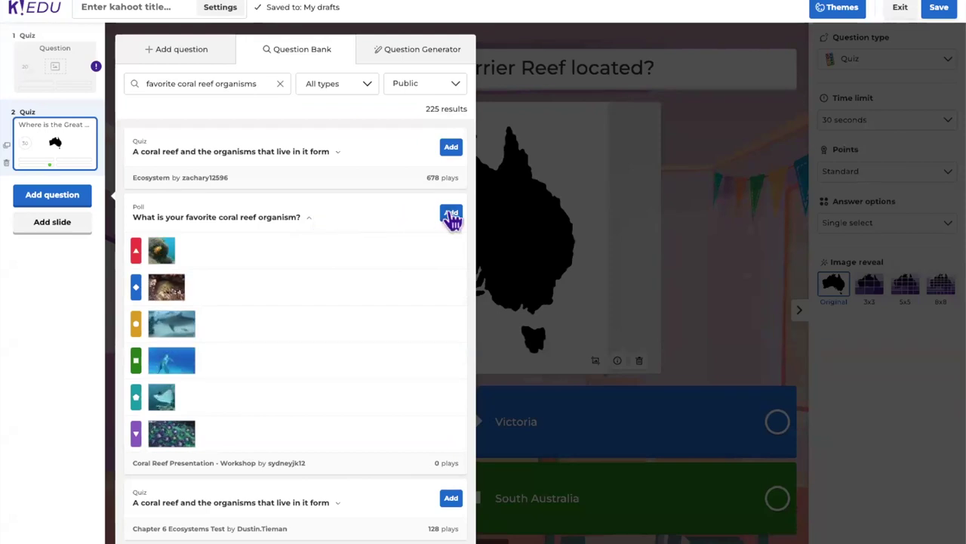
pyautogui.click(452, 215)
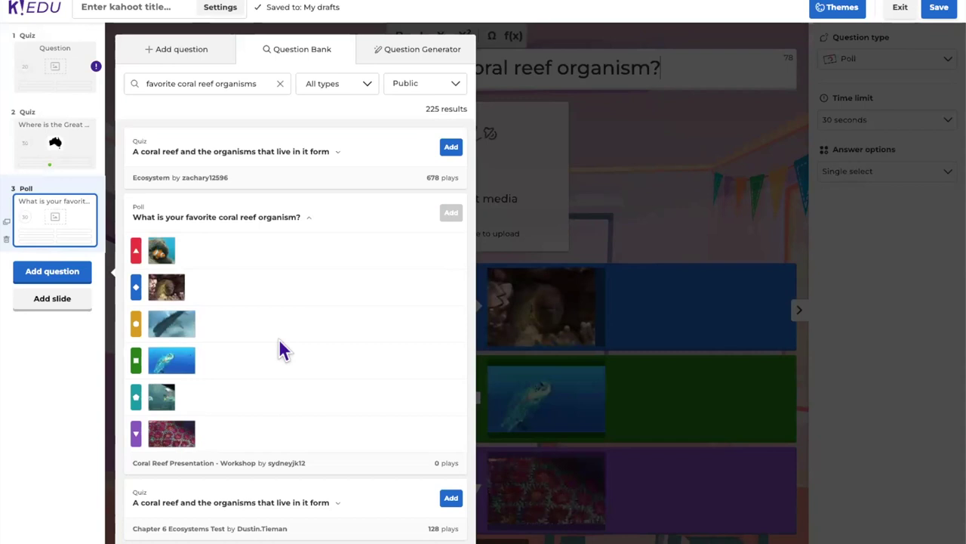
pyautogui.scroll(-1, 291, 347)
pyautogui.scroll(-2, 295, 347)
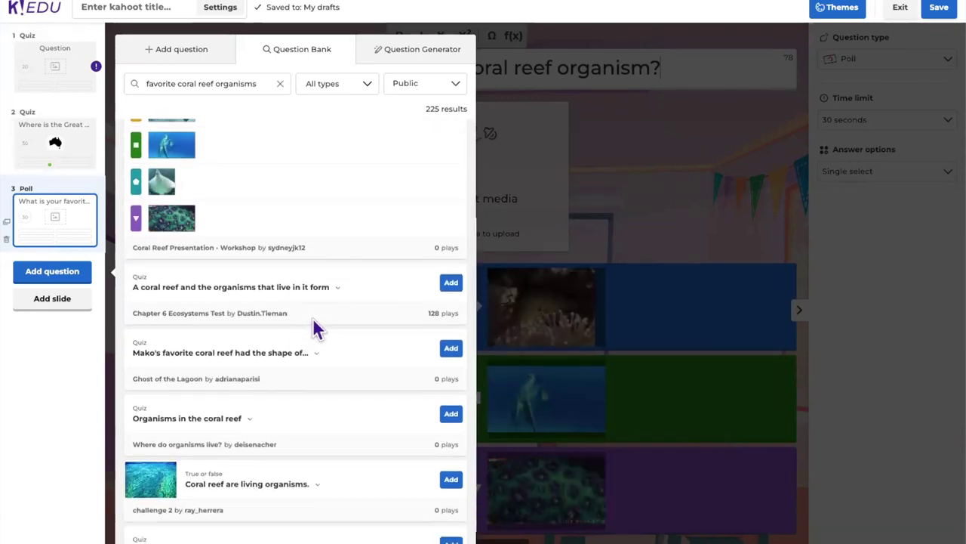
pyautogui.scroll(-2, 317, 326)
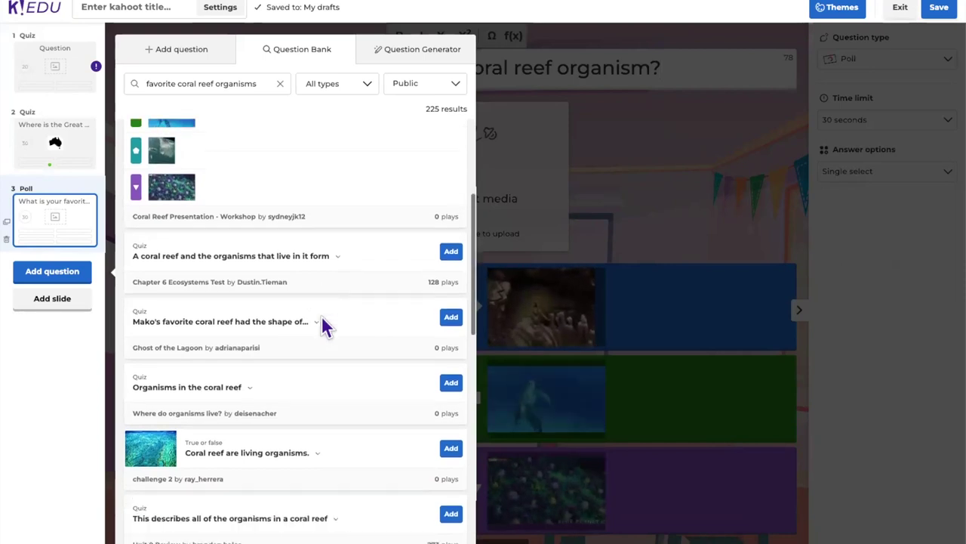
pyautogui.scroll(5, 322, 326)
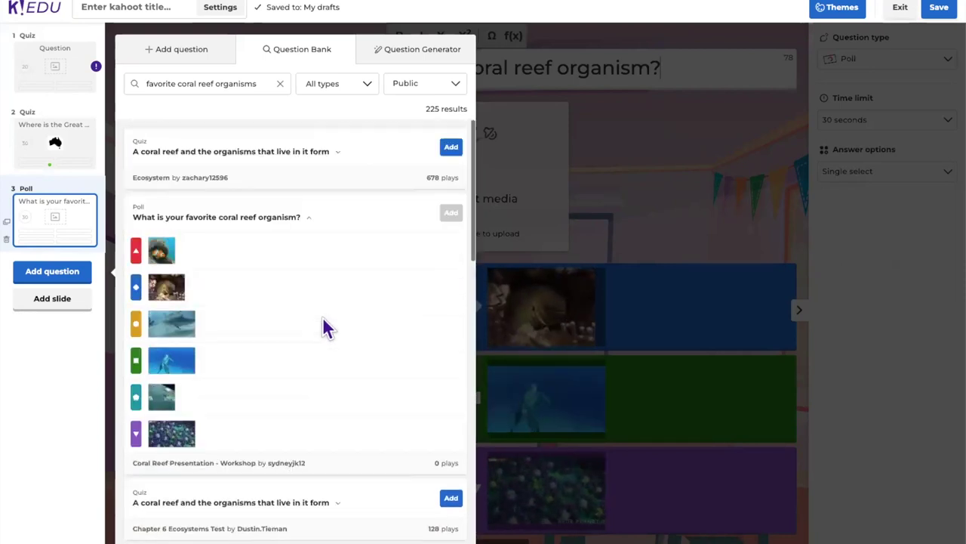
pyautogui.click(313, 223)
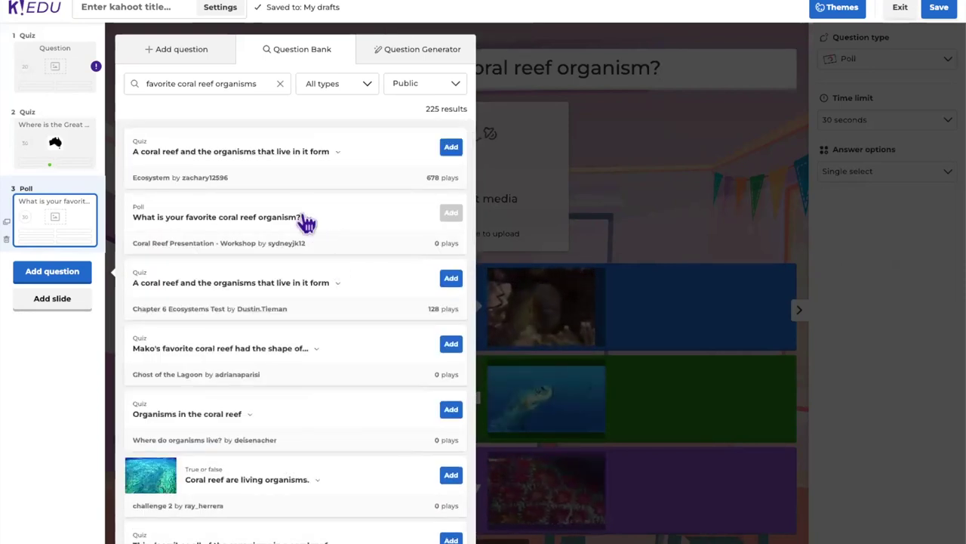
# Step: Generate AI-assisted questions on the topic "Great barrier reef" with the Question Generator
pyautogui.click(414, 55)
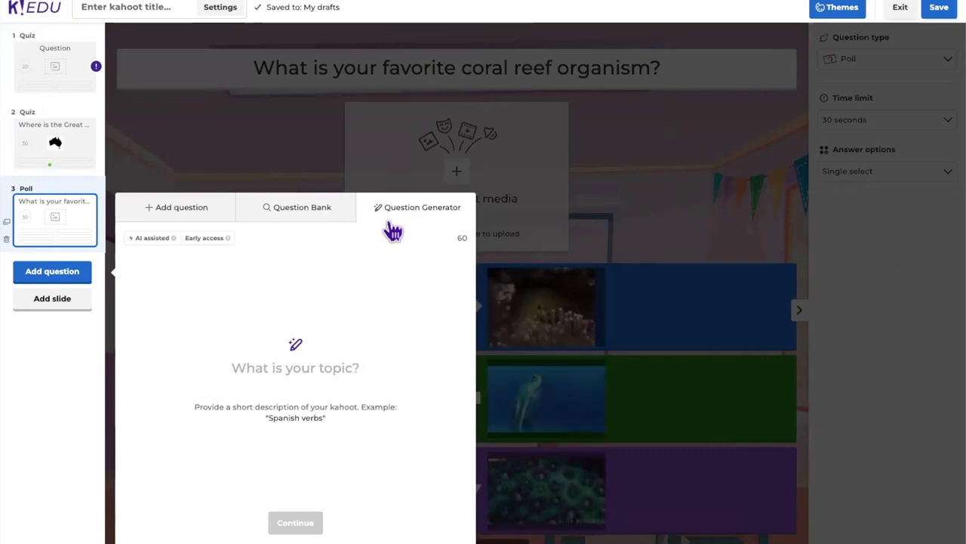
pyautogui.click(313, 368)
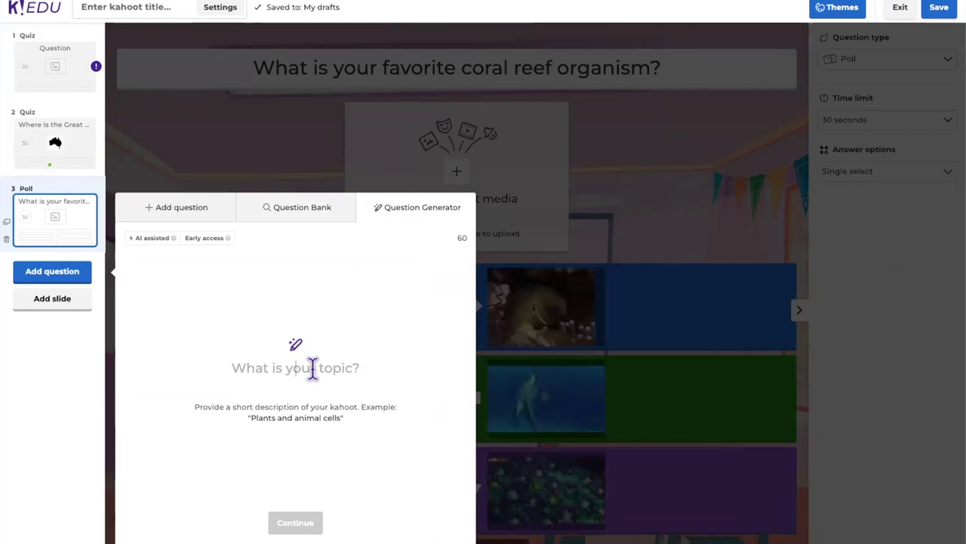
pyautogui.write('Great barrier reef')
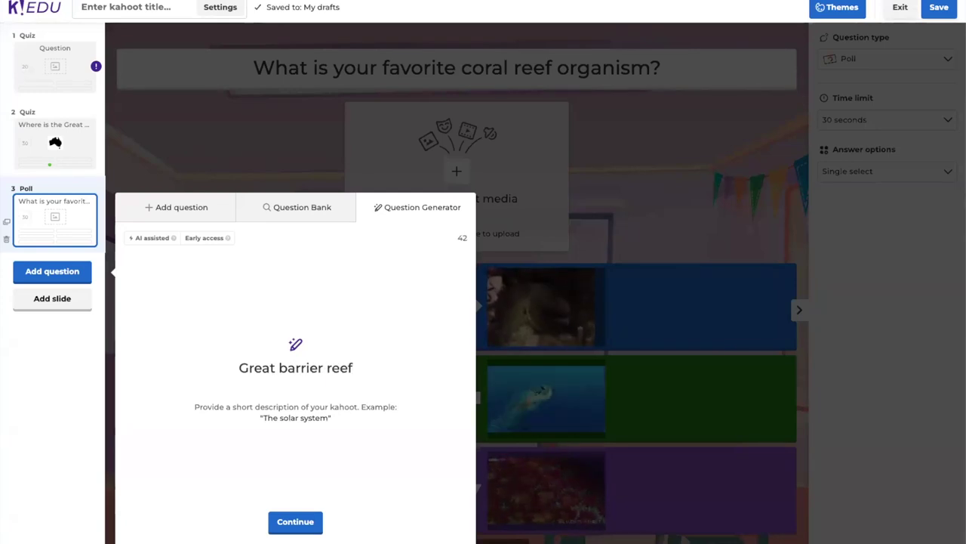
pyautogui.click(295, 522)
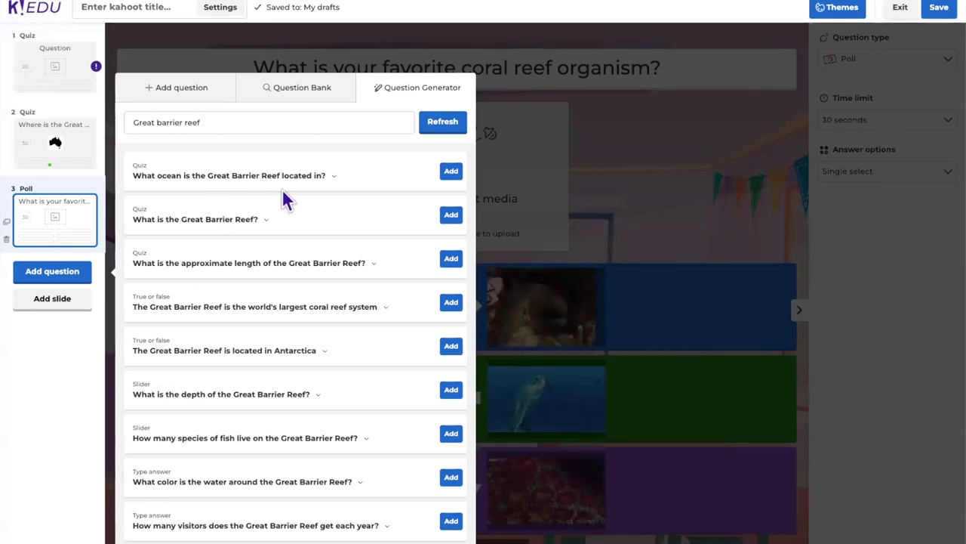
# Step: Preview the answers of the first two generated quiz questions and add "What is the Great Barrier Reef?" to the kahoot
pyautogui.click(334, 179)
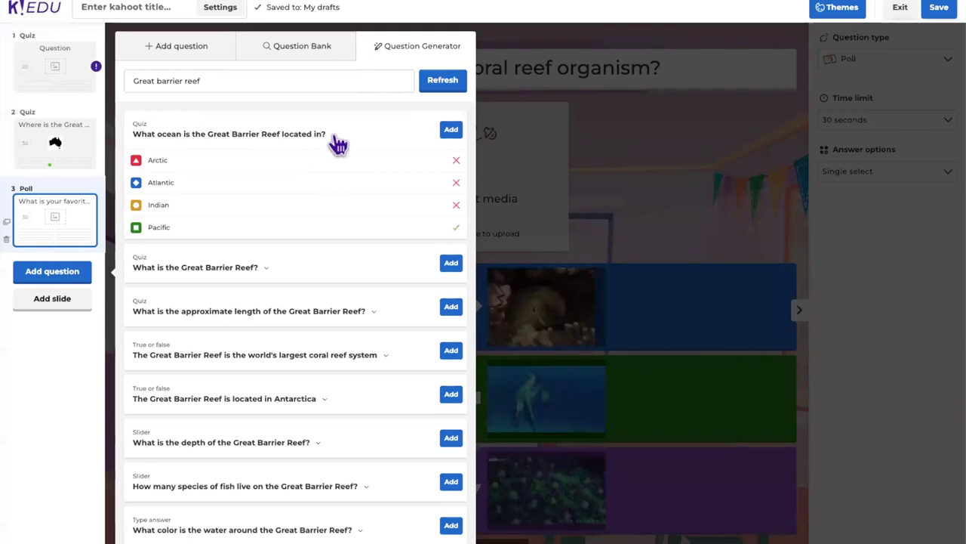
pyautogui.click(336, 144)
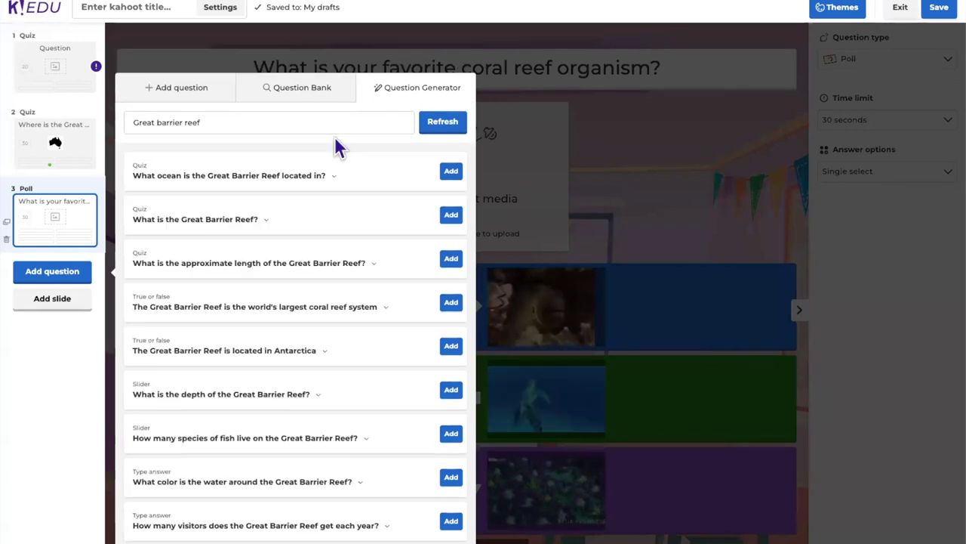
pyautogui.click(266, 227)
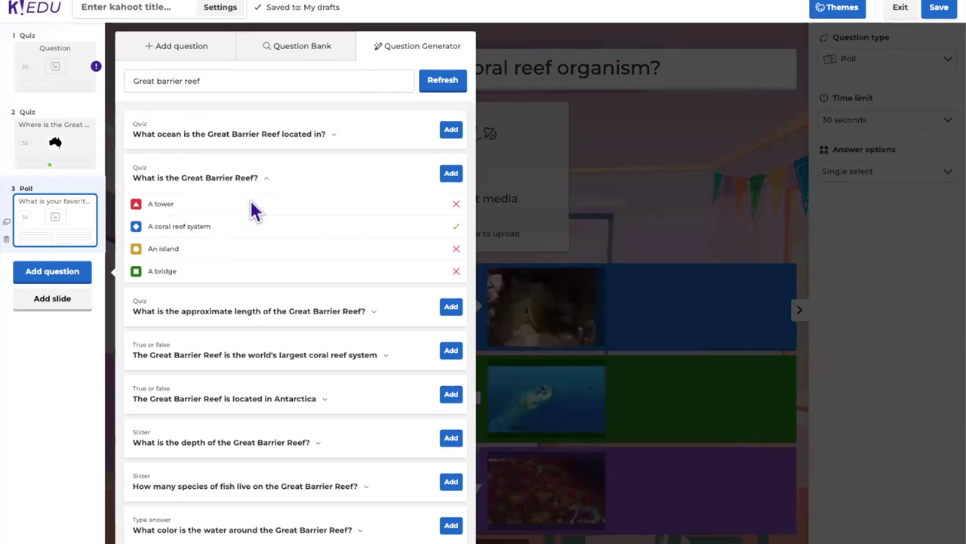
pyautogui.click(451, 175)
pyautogui.click(270, 190)
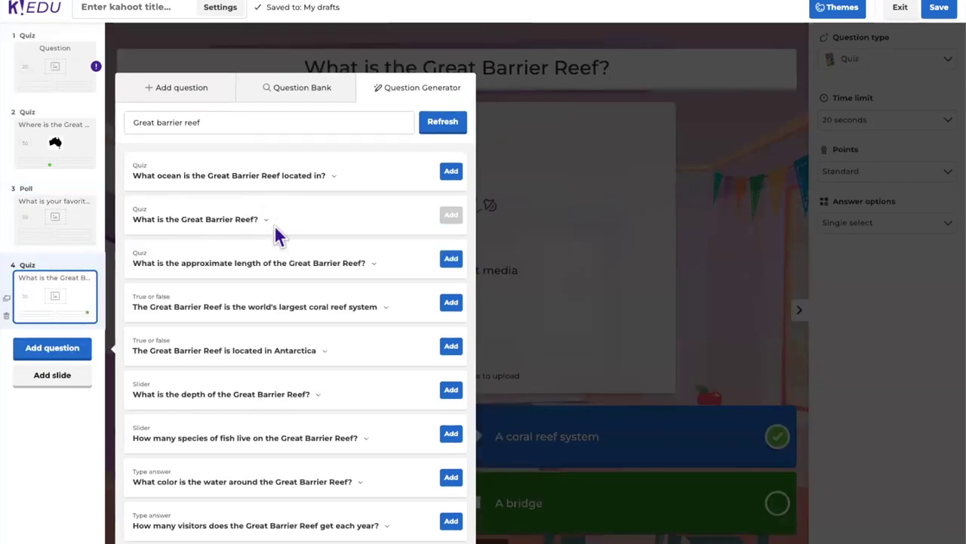
# Step: Preview and add the generated true-or-false question "The Great Barrier Reef is the world's largest coral reef system"
pyautogui.click(388, 311)
pyautogui.click(451, 262)
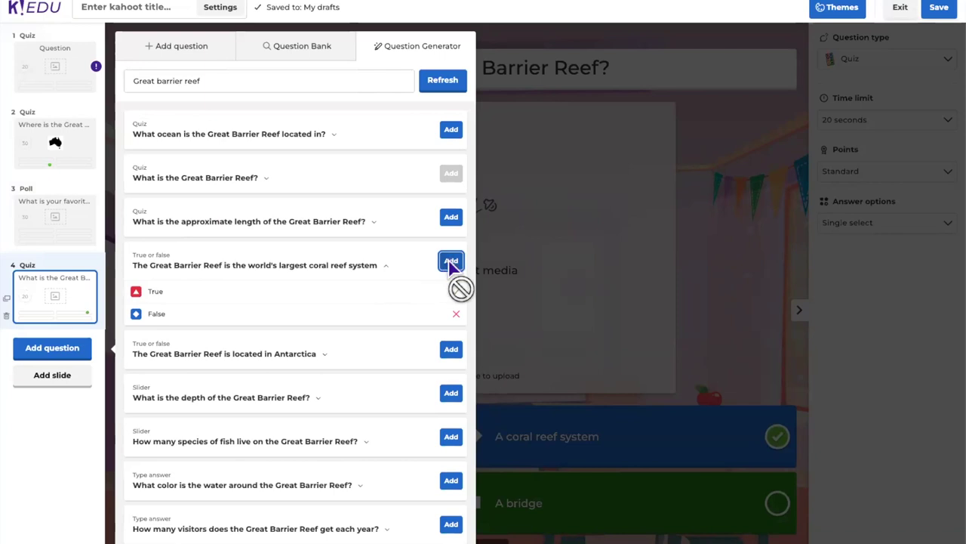
pyautogui.click(388, 266)
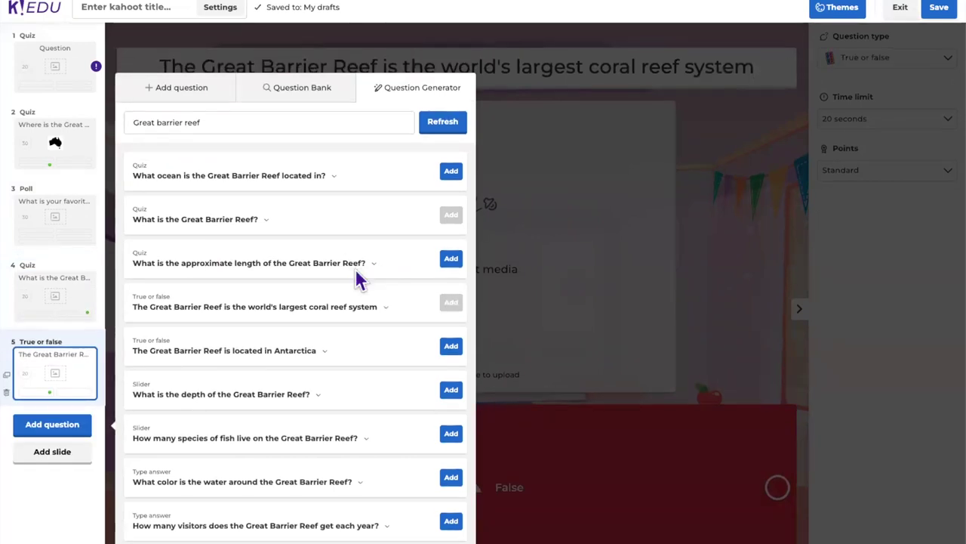
# Step: Add the generated slider question "How many species of fish live on the Great Barrier Reef?" and close the question generator
pyautogui.click(364, 443)
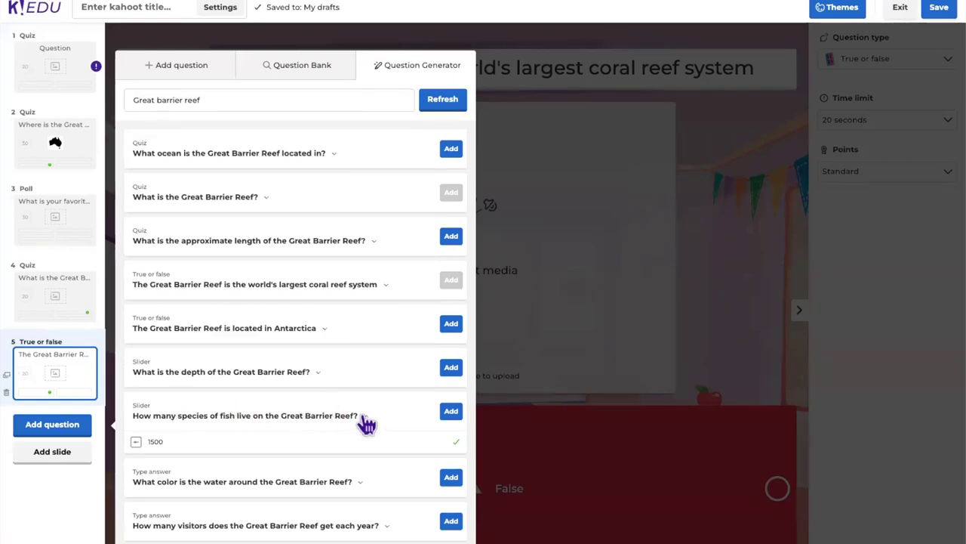
pyautogui.click(451, 410)
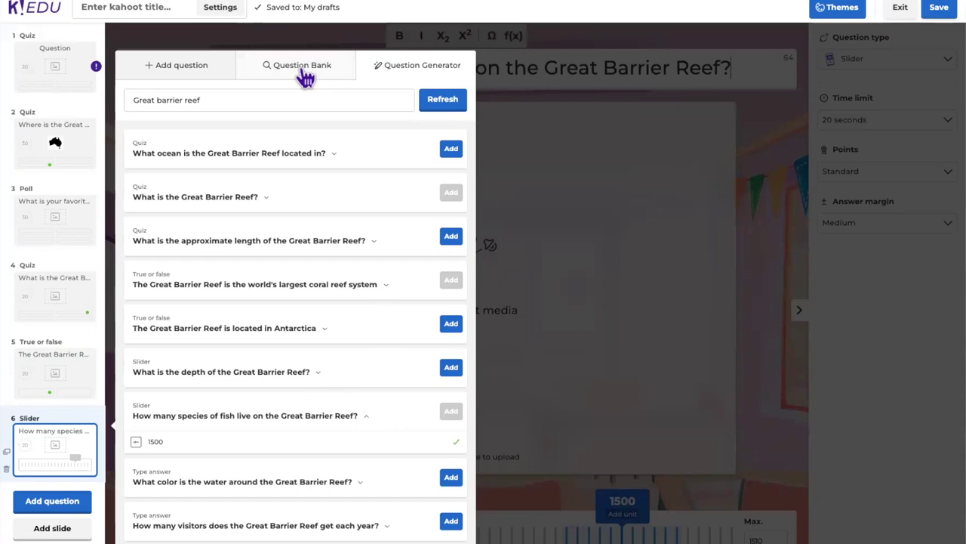
pyautogui.click(270, 205)
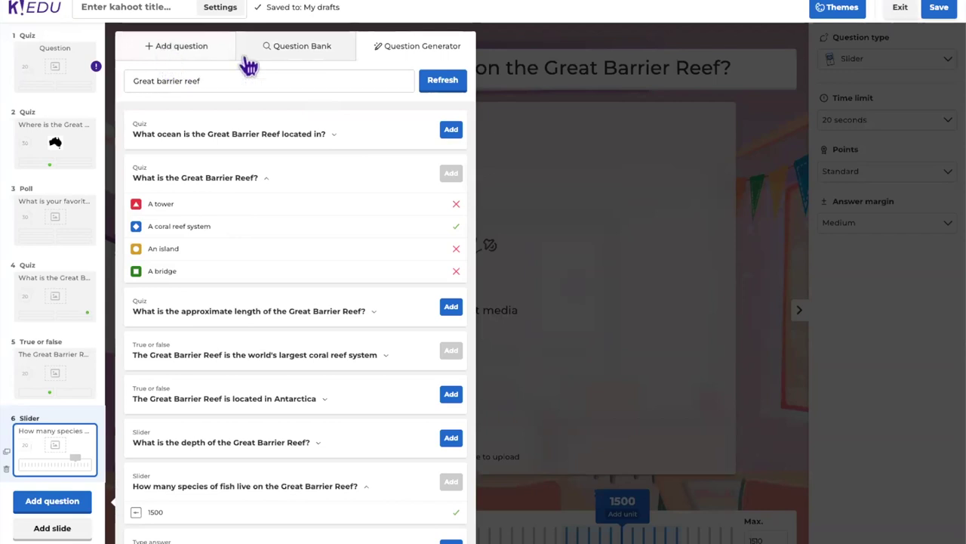
pyautogui.click(520, 139)
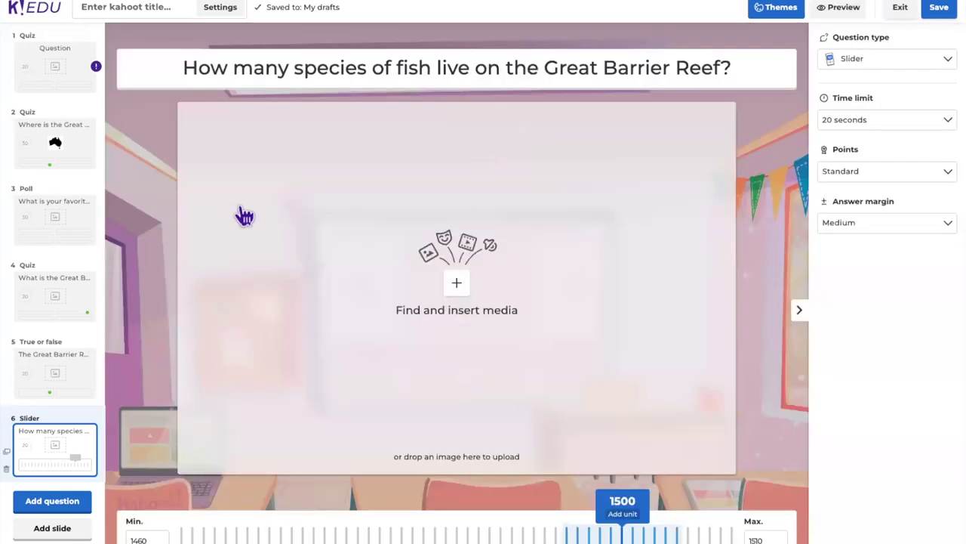
# Step: Reorder the questions so the favorite organism poll comes first and "Where is the Great Barrier Reef located?" second
pyautogui.click(58, 212)
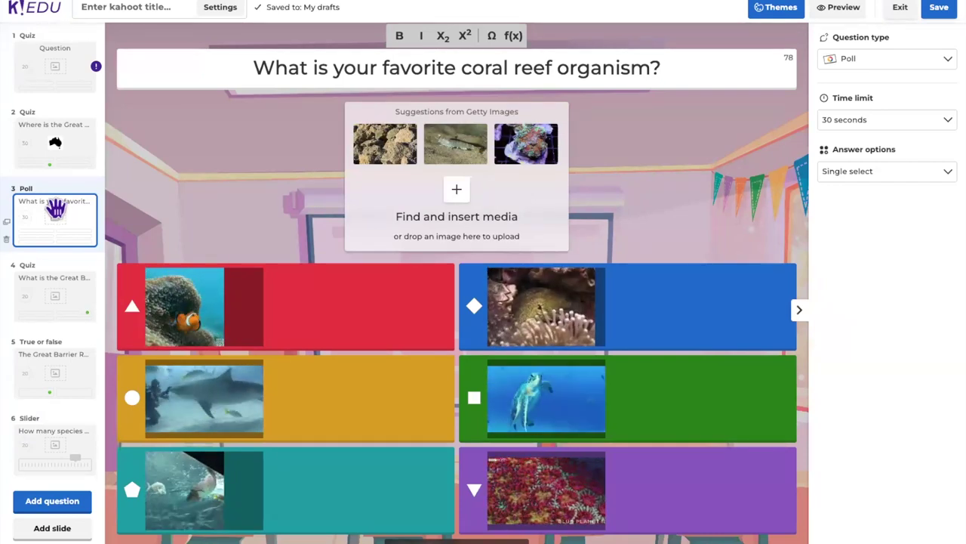
pyautogui.moveTo(65, 214); pyautogui.dragTo(48, 48)
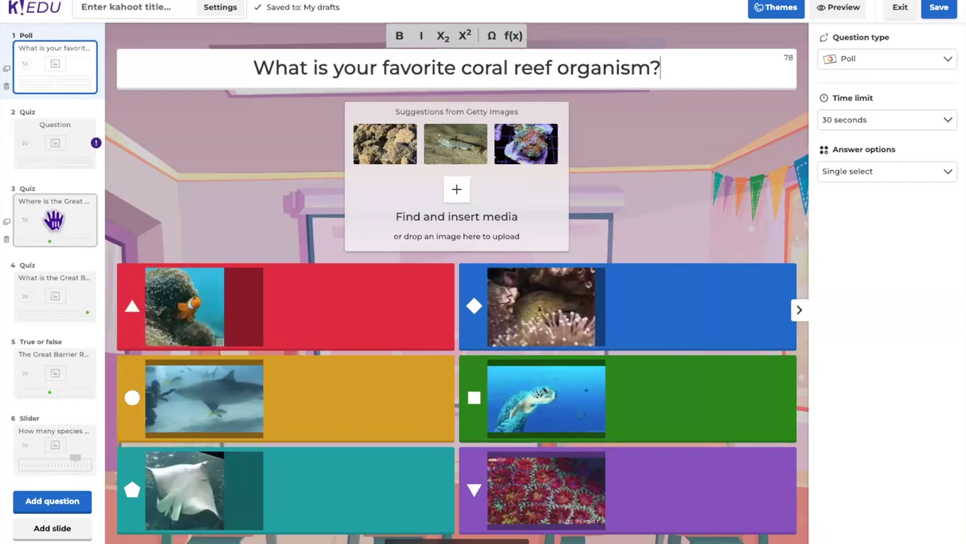
pyautogui.moveTo(56, 215); pyautogui.dragTo(58, 140)
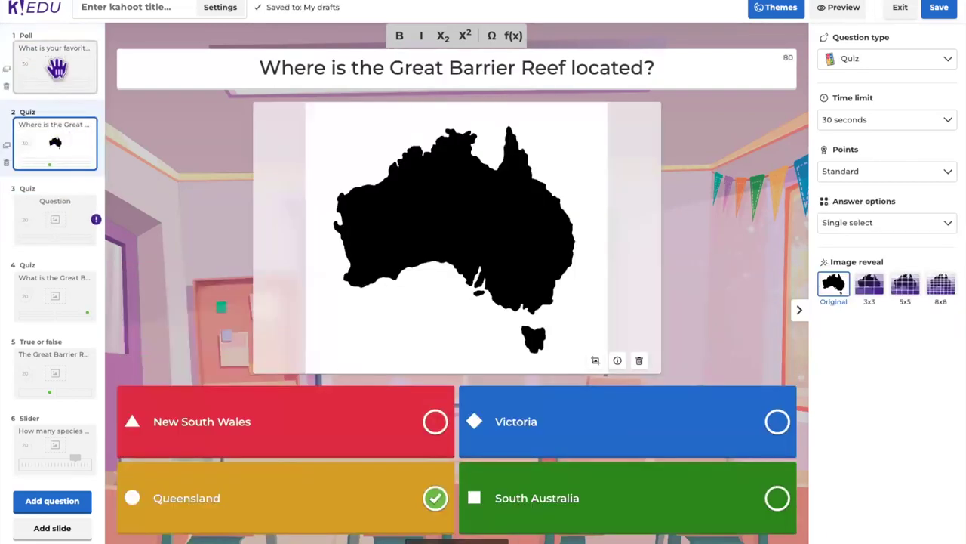
# Step: Review the generated "What is the Great Barrier Reef?" quiz and add a period to the end of the true-or-false statement
pyautogui.click(58, 283)
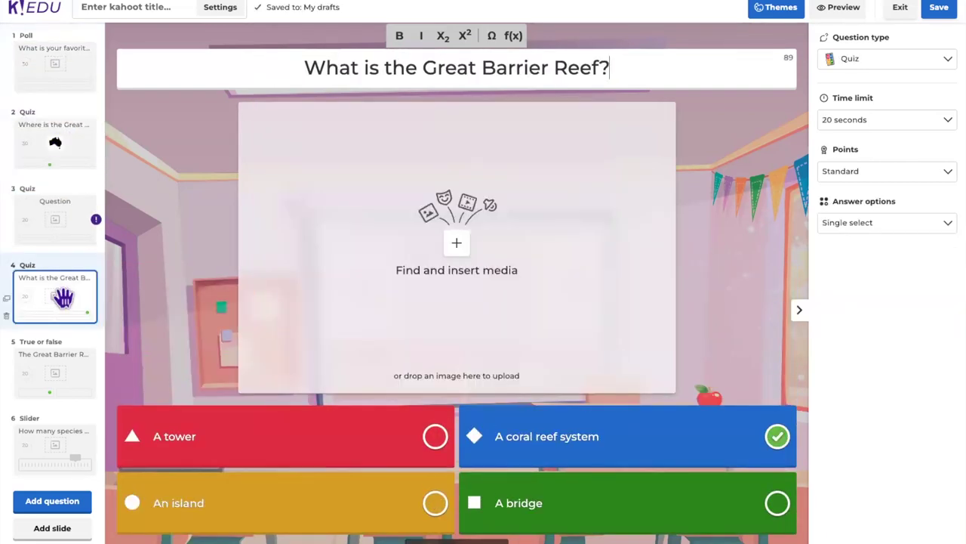
pyautogui.click(58, 375)
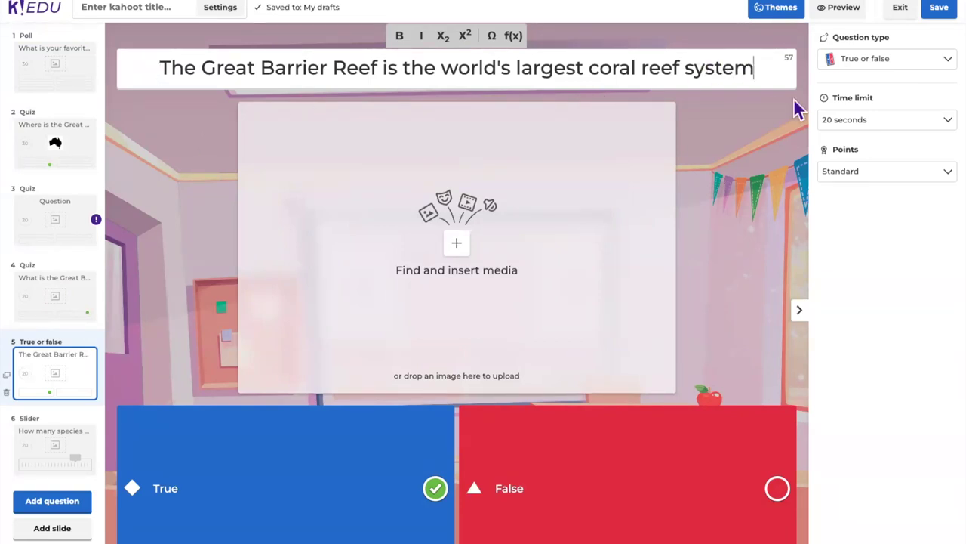
pyautogui.write('.')
pyautogui.click(764, 161)
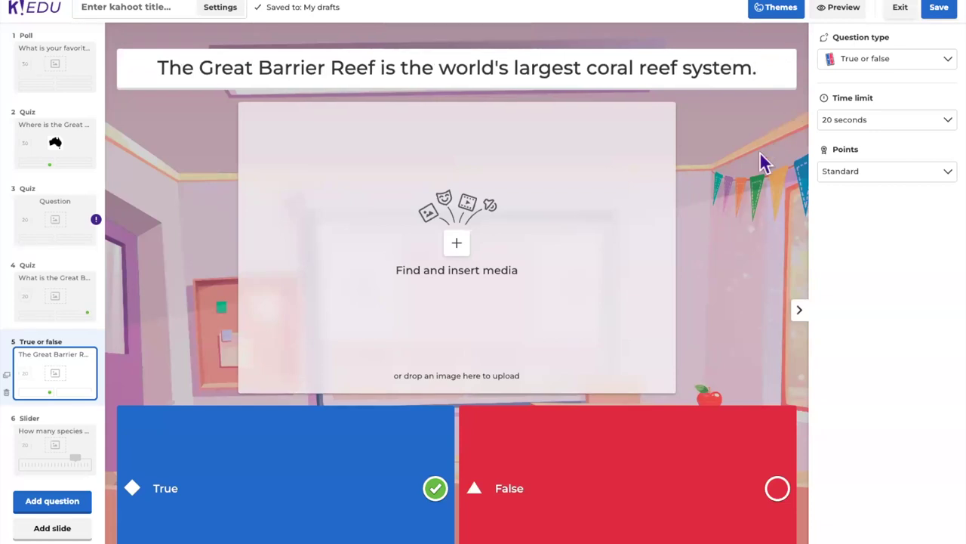
# Step: Set the fish species slider question's maximum to 1600 and its answer unit to "species"
pyautogui.click(67, 442)
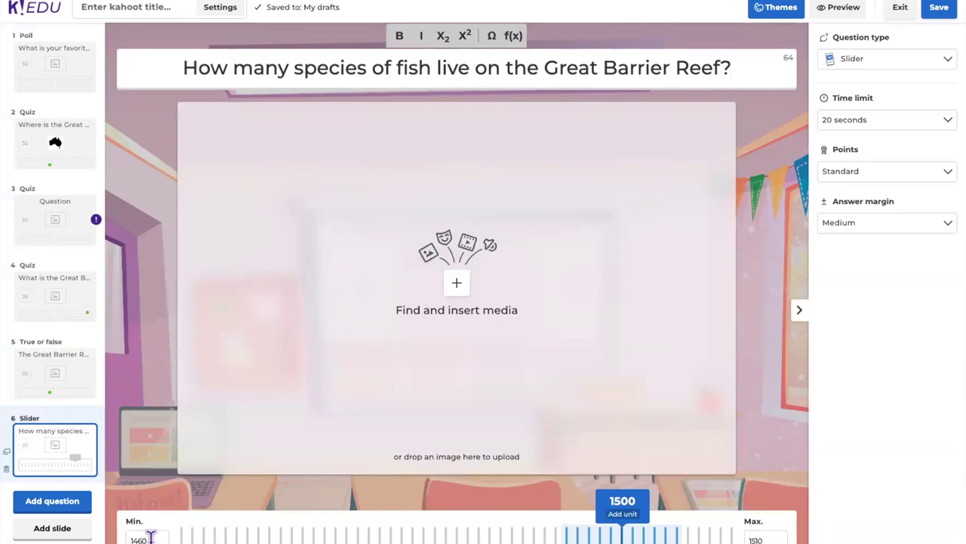
pyautogui.click(764, 534)
pyautogui.click(765, 534)
pyautogui.press('BackSpace')
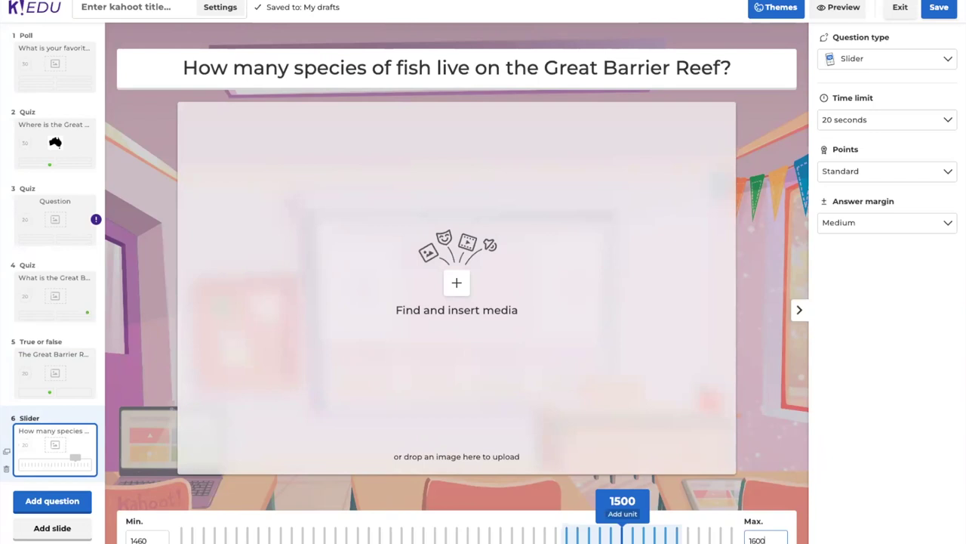
pyautogui.click(772, 459)
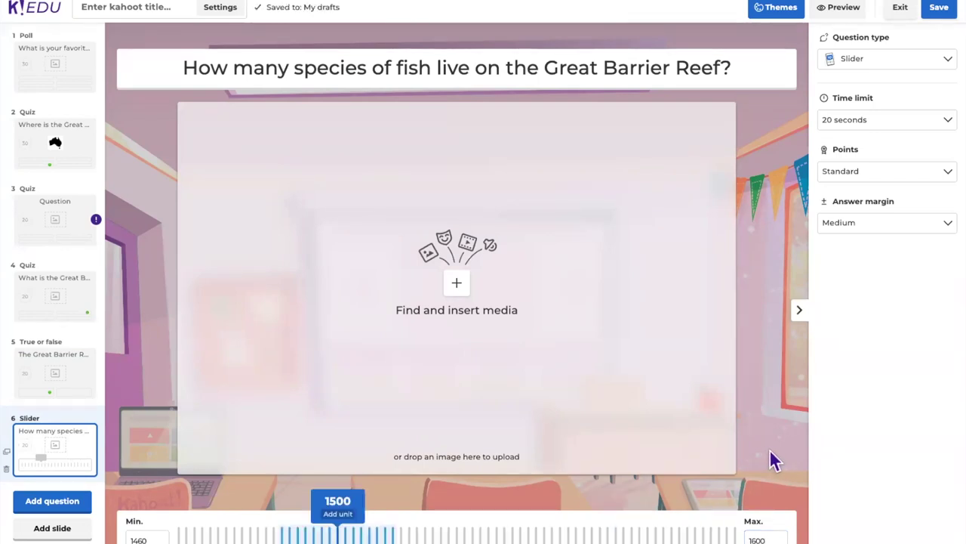
pyautogui.click(344, 513)
pyautogui.write('species')
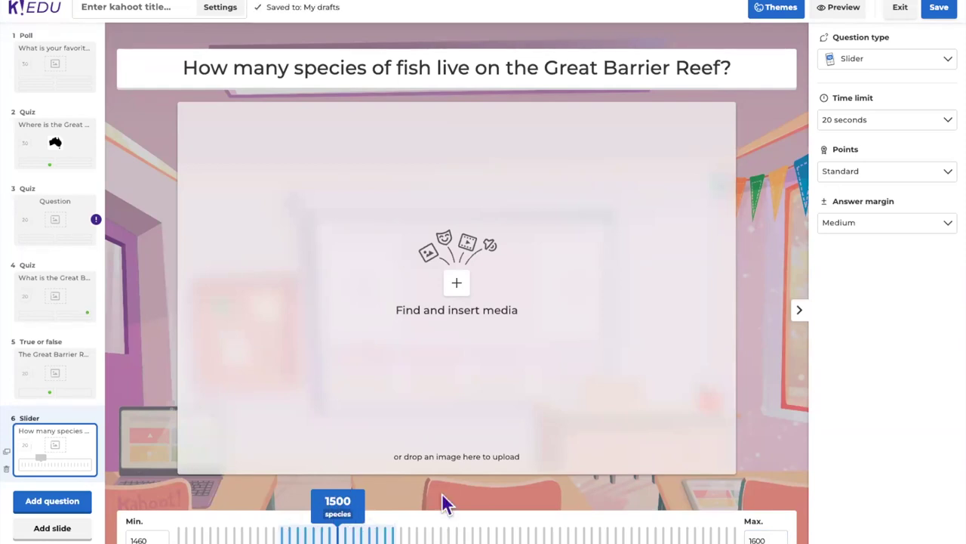
# Step: Try the Low, None and Maximum answer margins on the fish species slider question, ending with Medium
pyautogui.click(894, 236)
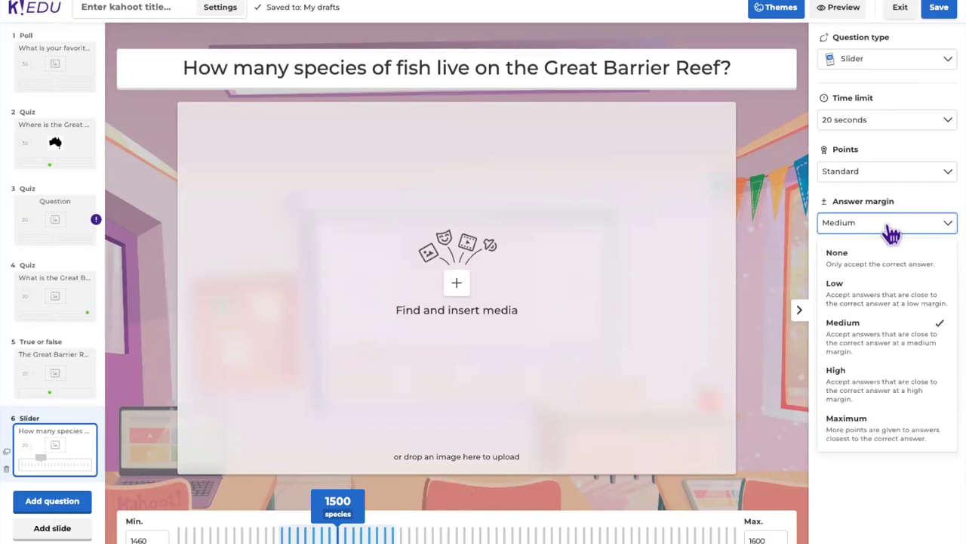
pyautogui.click(891, 296)
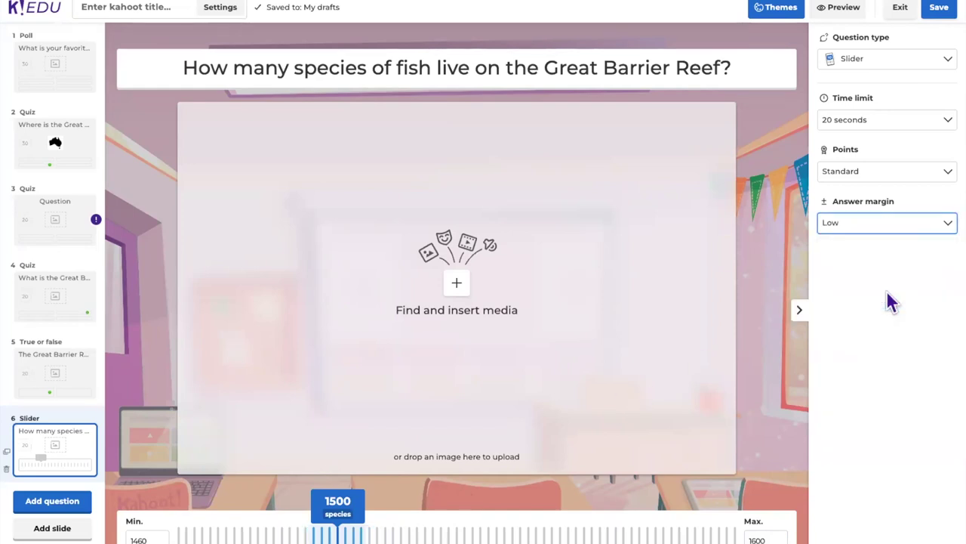
pyautogui.click(887, 223)
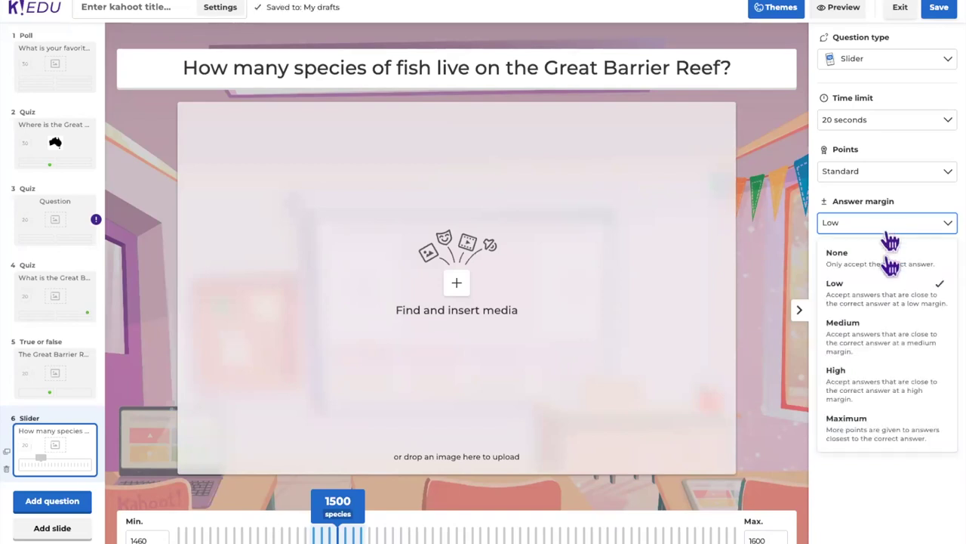
pyautogui.click(883, 249)
pyautogui.click(874, 223)
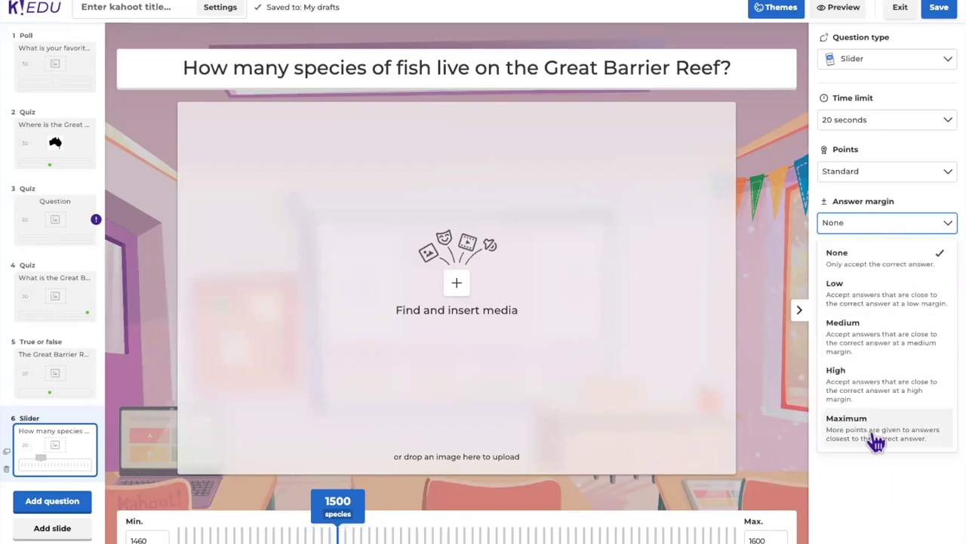
pyautogui.click(868, 427)
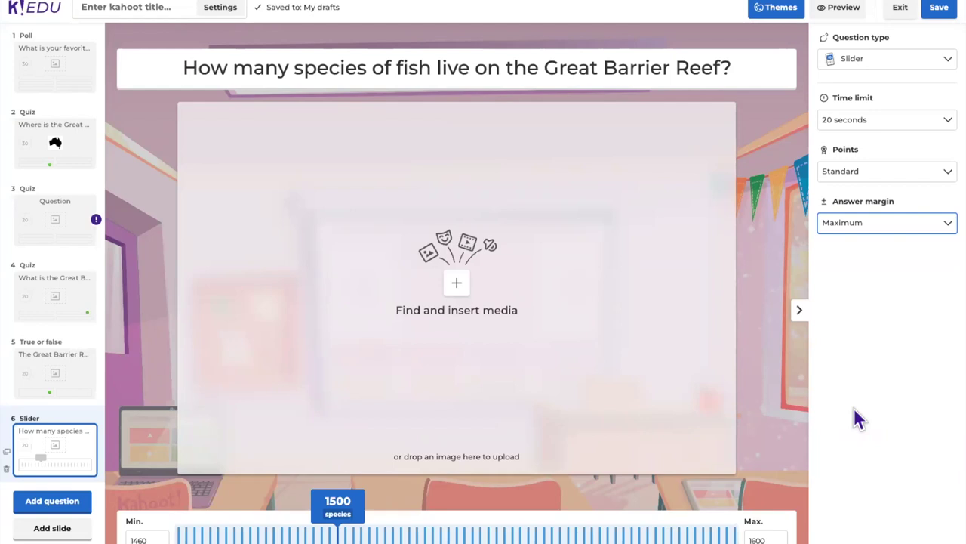
pyautogui.click(882, 227)
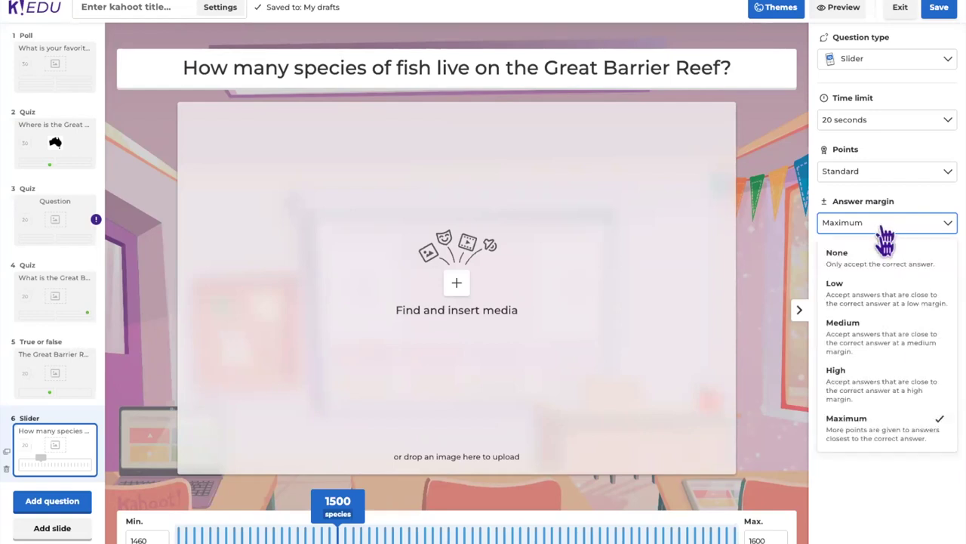
pyautogui.click(885, 287)
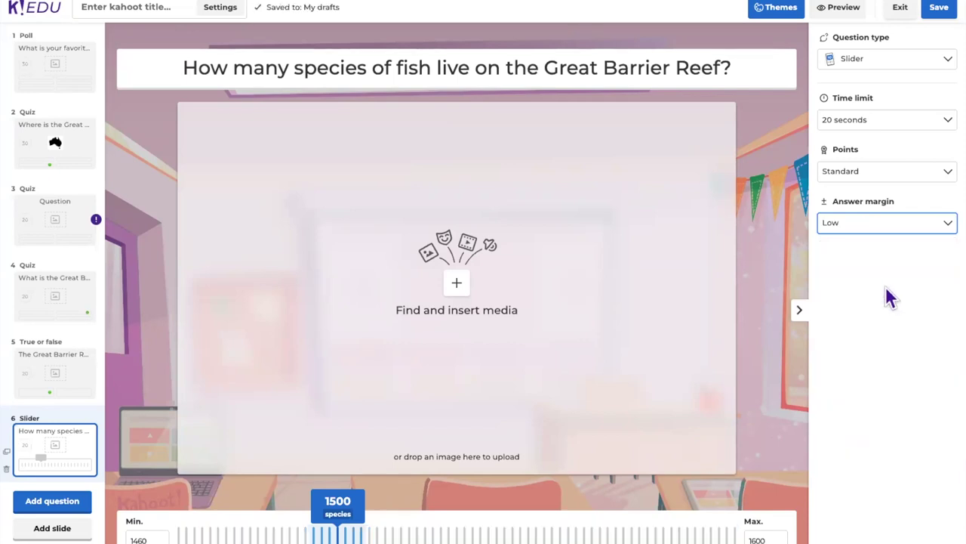
pyautogui.click(882, 226)
pyautogui.click(881, 251)
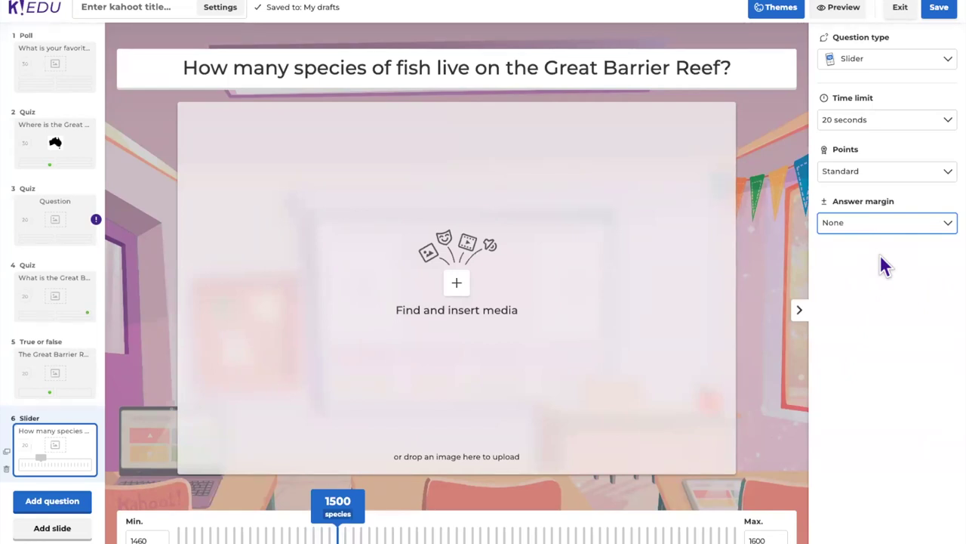
pyautogui.click(874, 227)
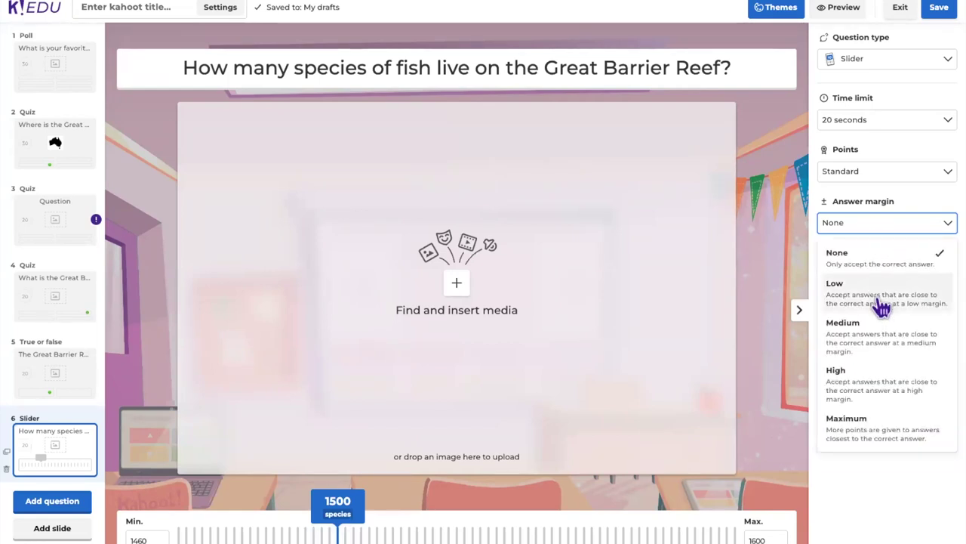
pyautogui.click(880, 341)
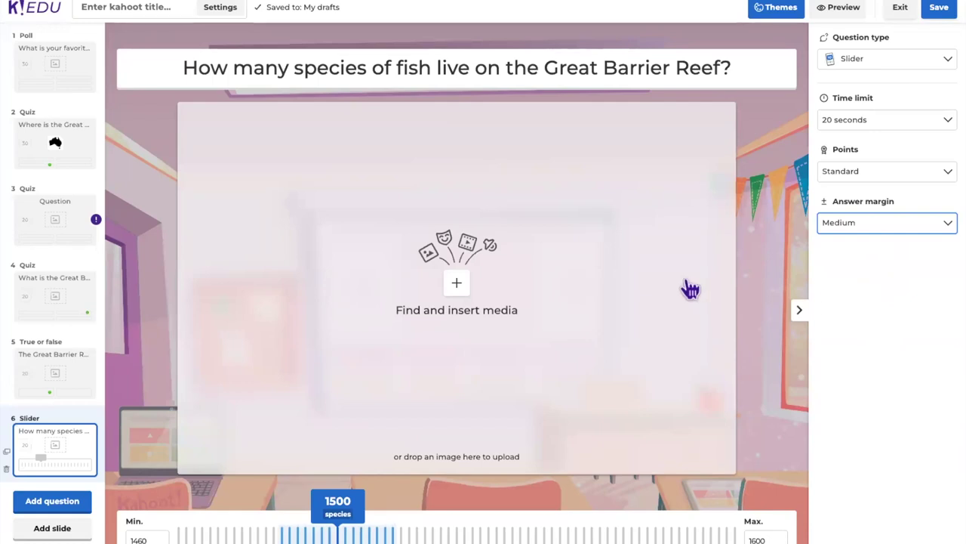
pyautogui.moveTo(86, 291)
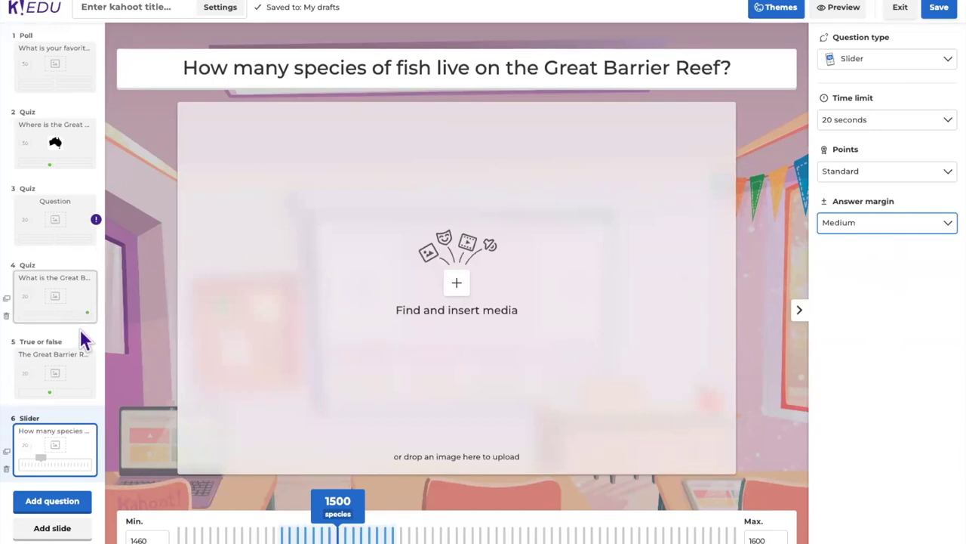
pyautogui.moveTo(50, 360)
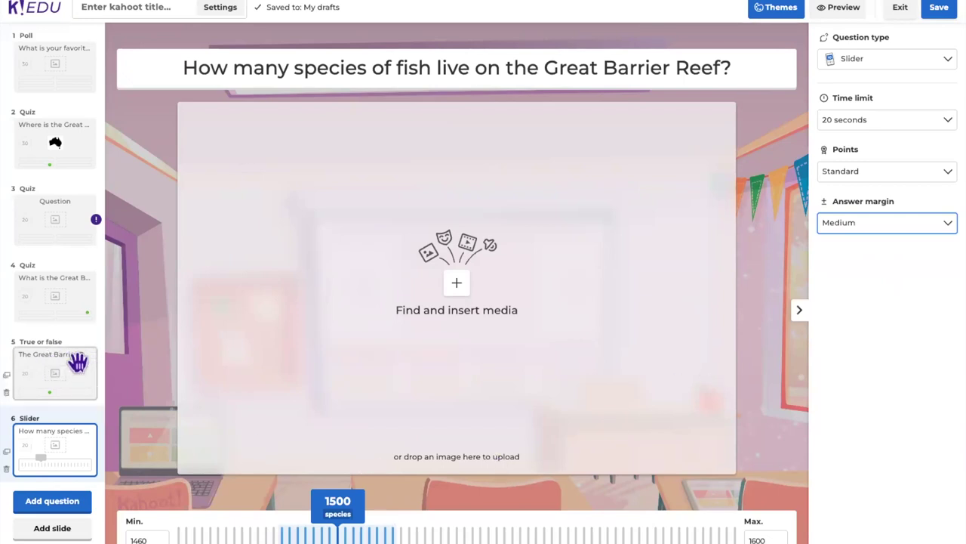
pyautogui.click(57, 281)
pyautogui.click(71, 368)
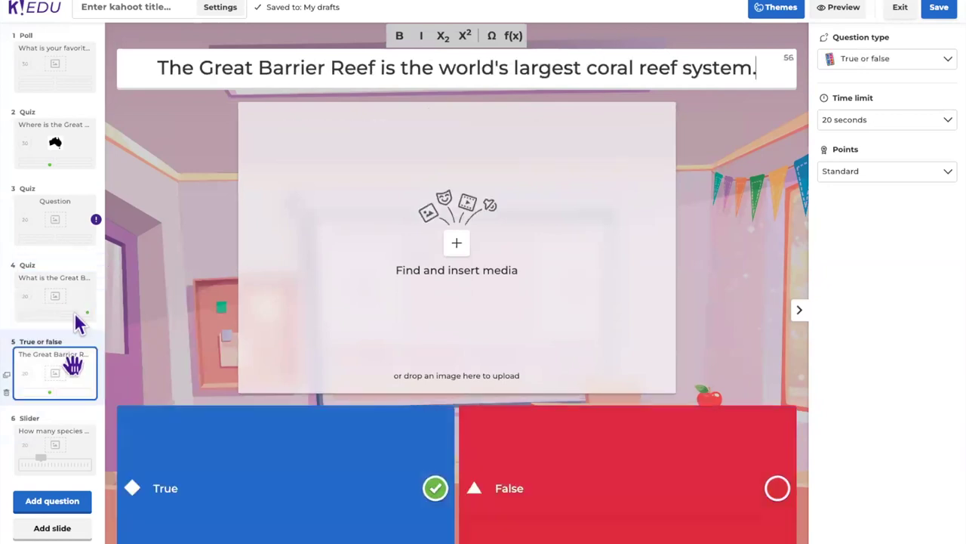
pyautogui.click(59, 81)
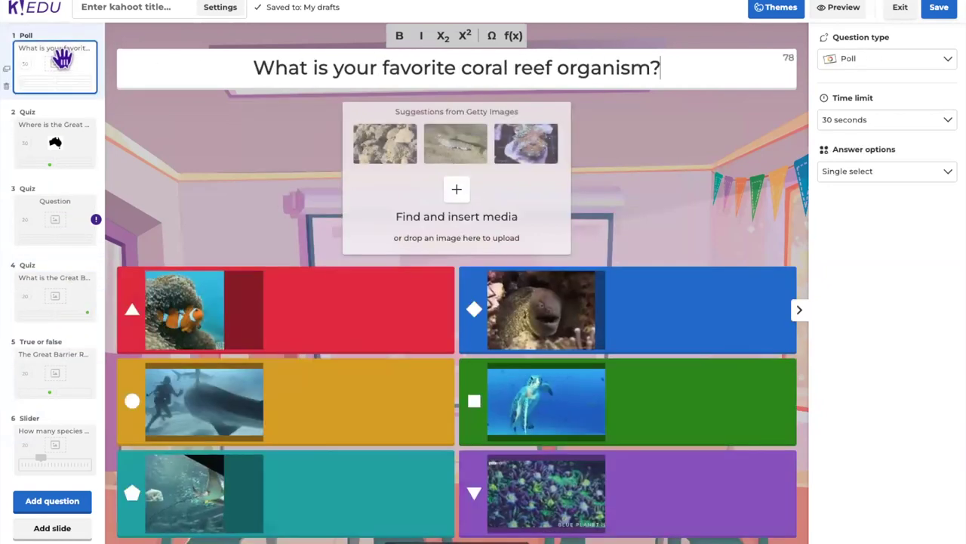
# Step: Search the GIFs for "coral reefs" and insert one of fish swimming beside a reef into the true-or-false question
pyautogui.click(50, 367)
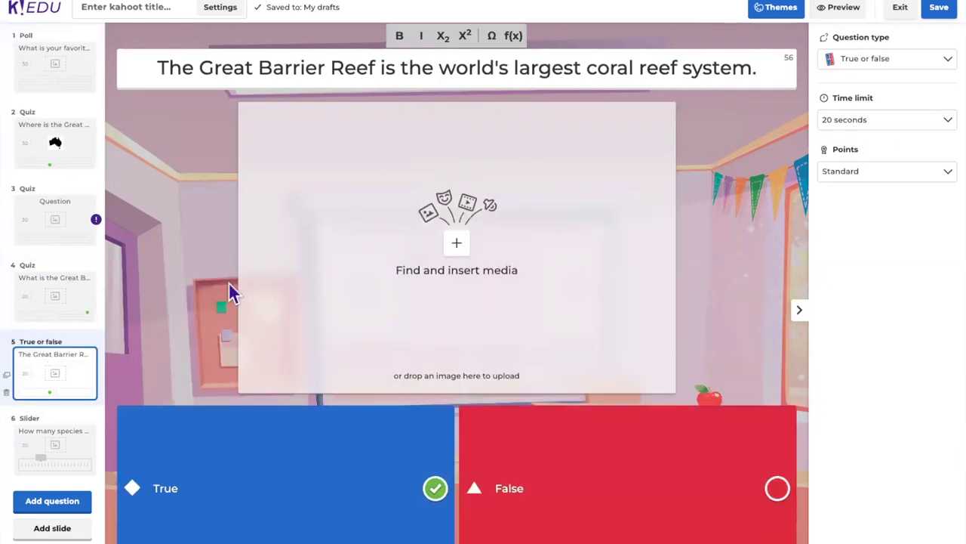
pyautogui.click(456, 243)
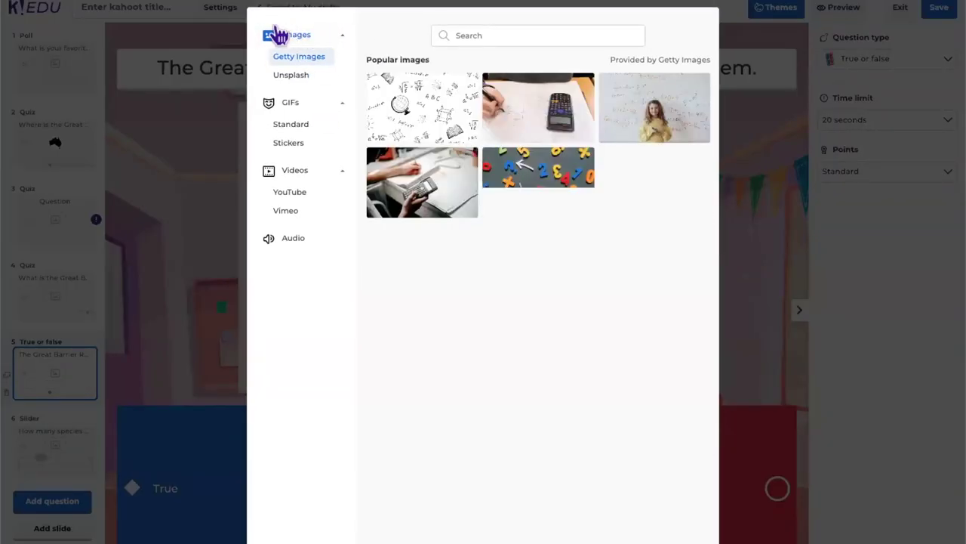
pyautogui.click(304, 106)
pyautogui.click(499, 35)
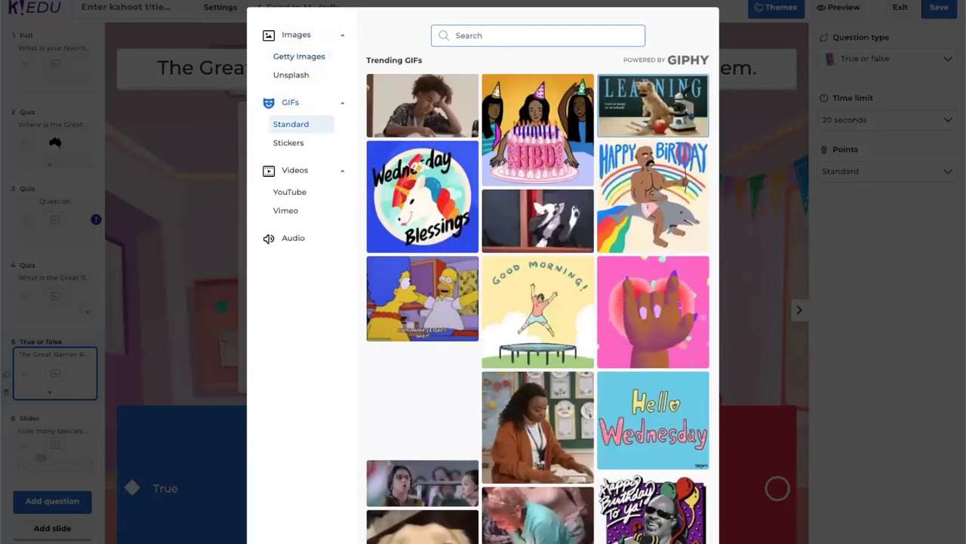
pyautogui.write('coral reefs')
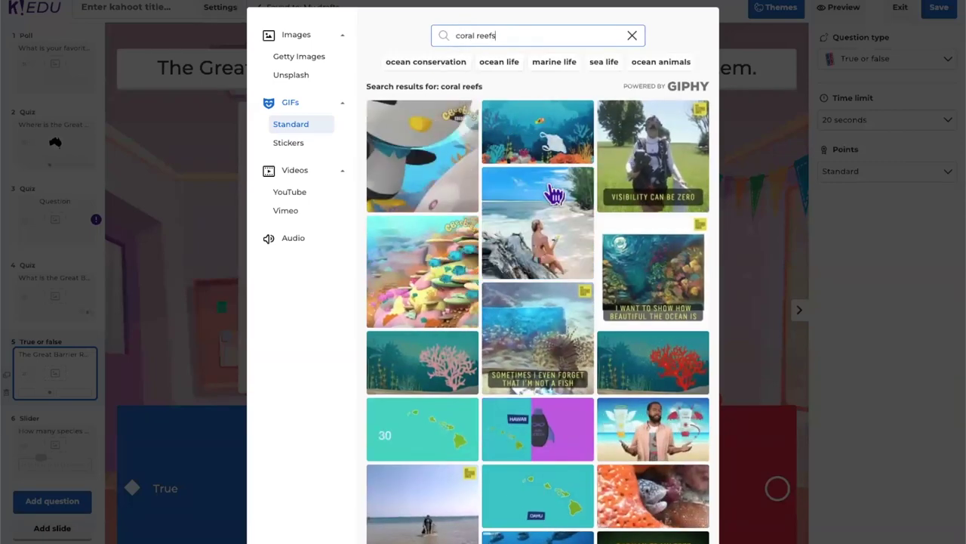
pyautogui.scroll(-5, 551, 194)
pyautogui.scroll(-5, 604, 207)
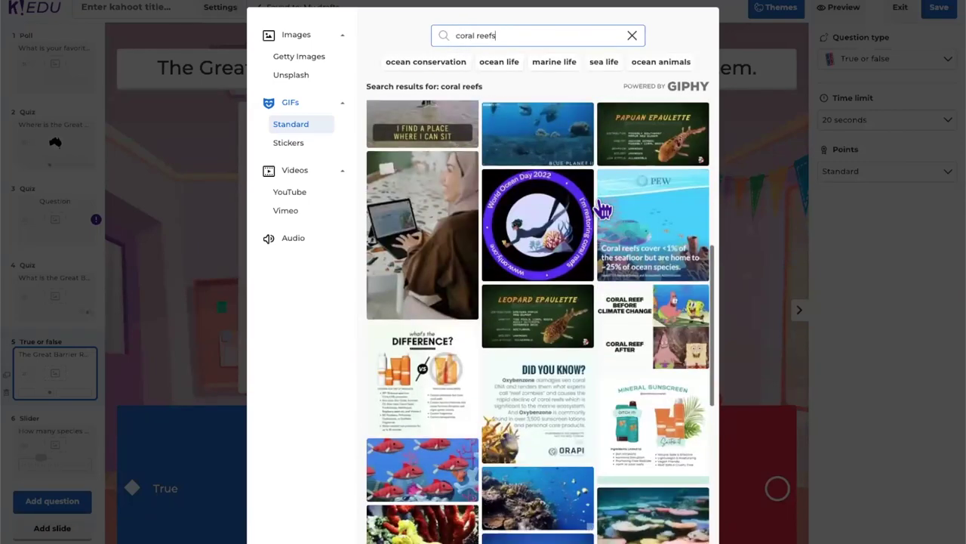
pyautogui.click(554, 330)
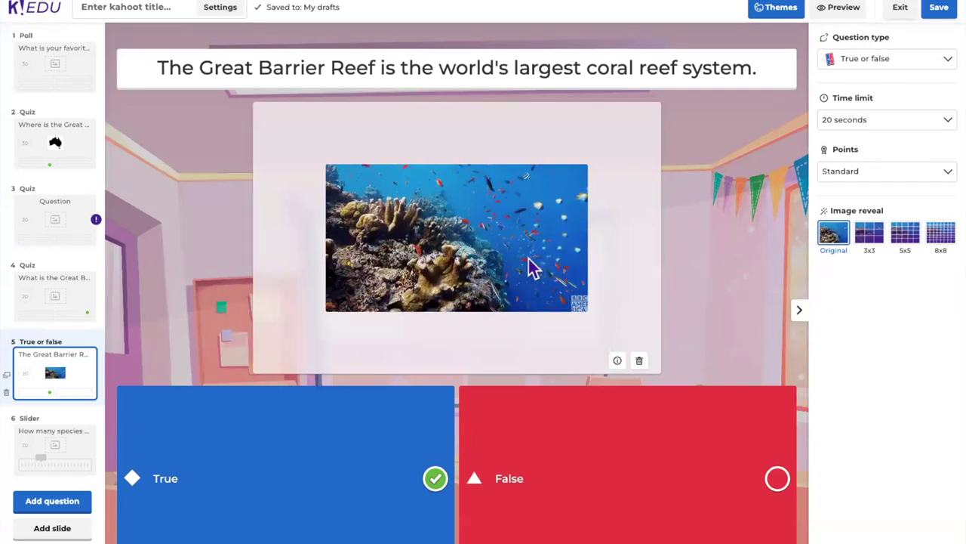
# Step: Add the suggested aerial image of a ring-shaped reef to the "What is the Great Barrier Reef?" quiz question
pyautogui.click(71, 294)
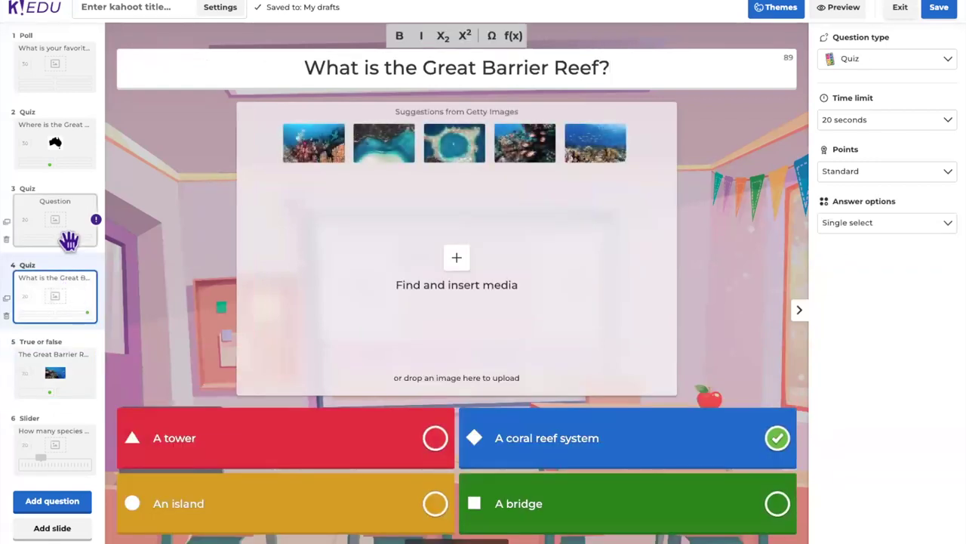
pyautogui.click(453, 154)
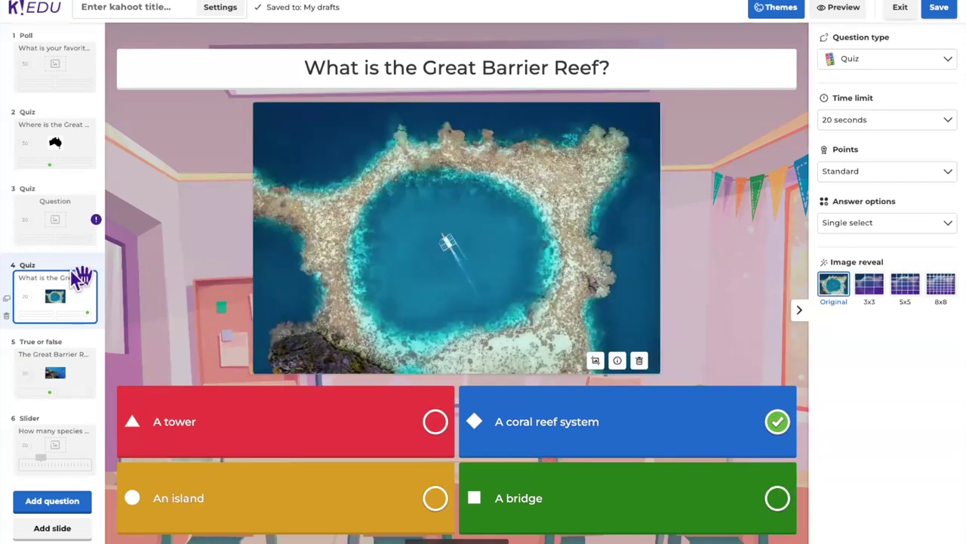
# Step: Add a Type answer question that reads "What gives coral its bright colors?"
pyautogui.click(70, 511)
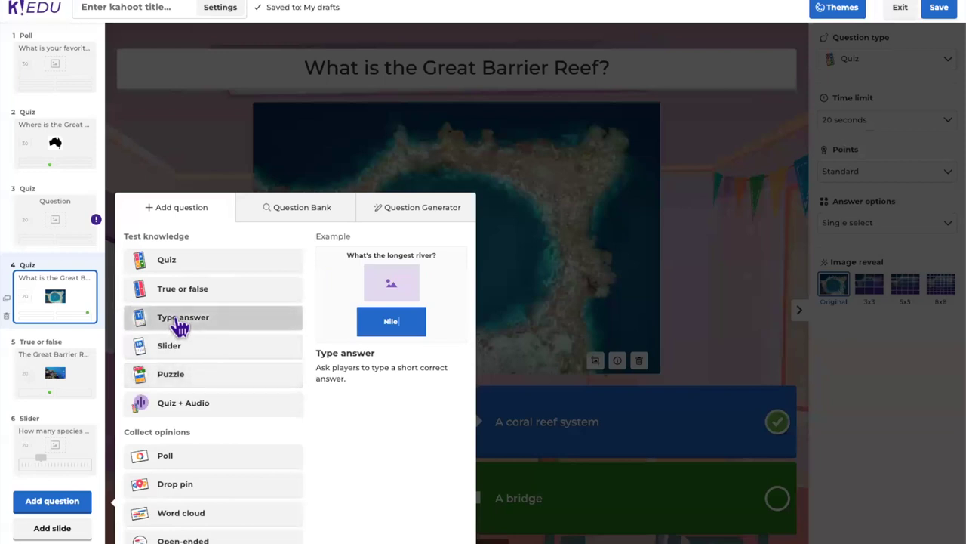
pyautogui.click(230, 320)
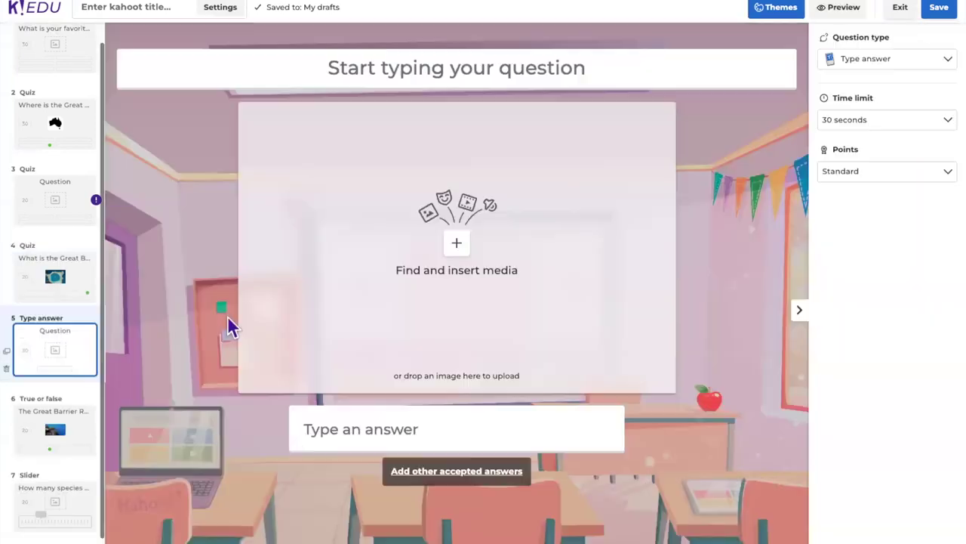
pyautogui.click(462, 66)
pyautogui.write('Wh')
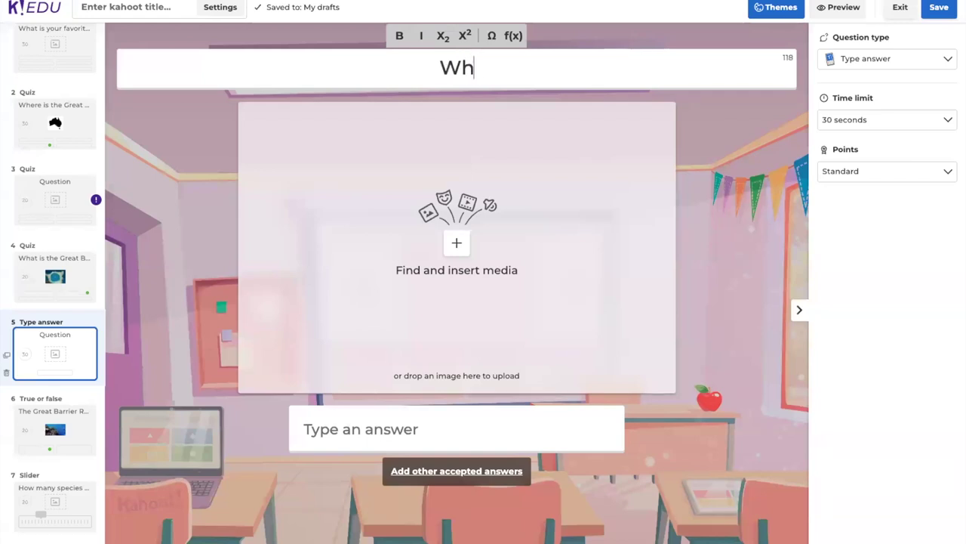
pyautogui.write("at gives coral it's bright colors?")
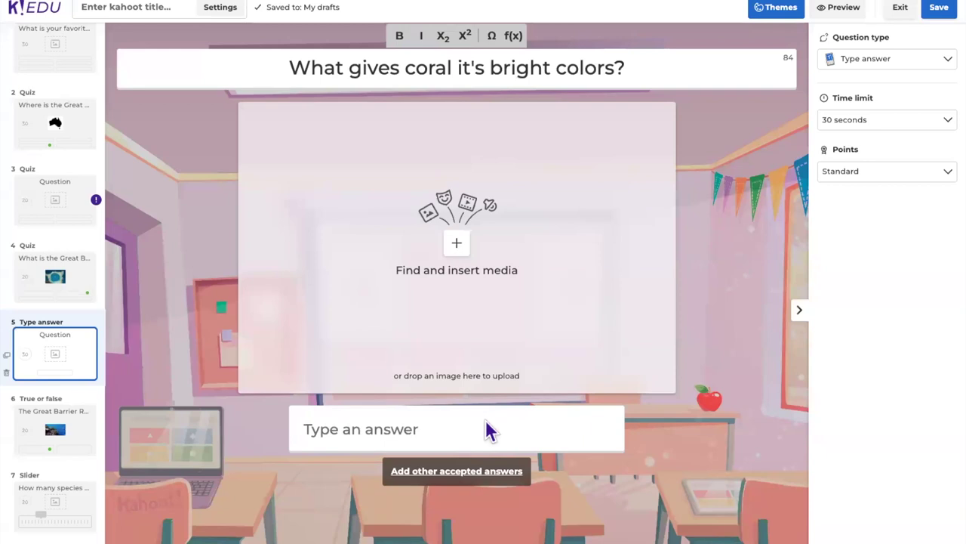
pyautogui.click(476, 69)
pyautogui.press('BackSpace')
# Step: Enter "Zooxanthellae" as the correct answer and add three blank fields for other accepted answers
pyautogui.click(498, 426)
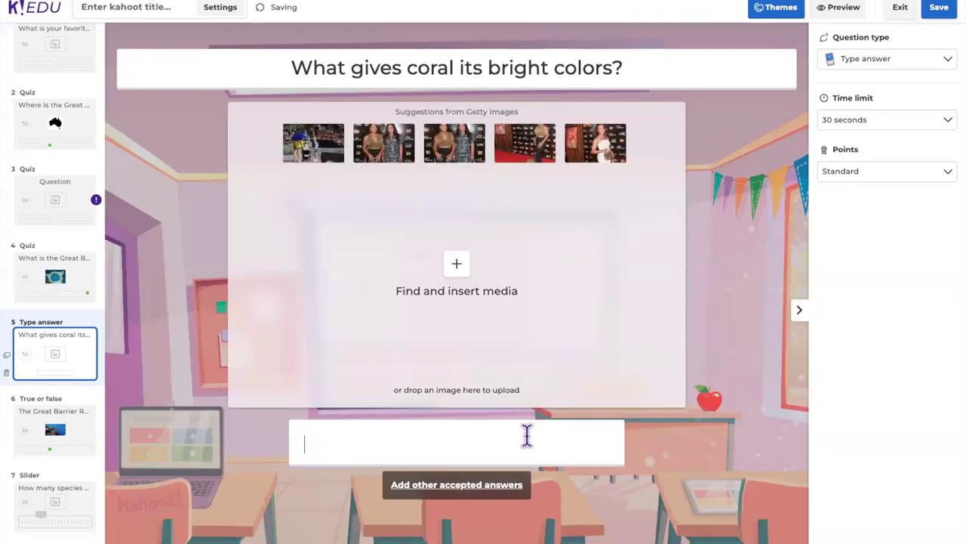
pyautogui.write('Zooxanthe')
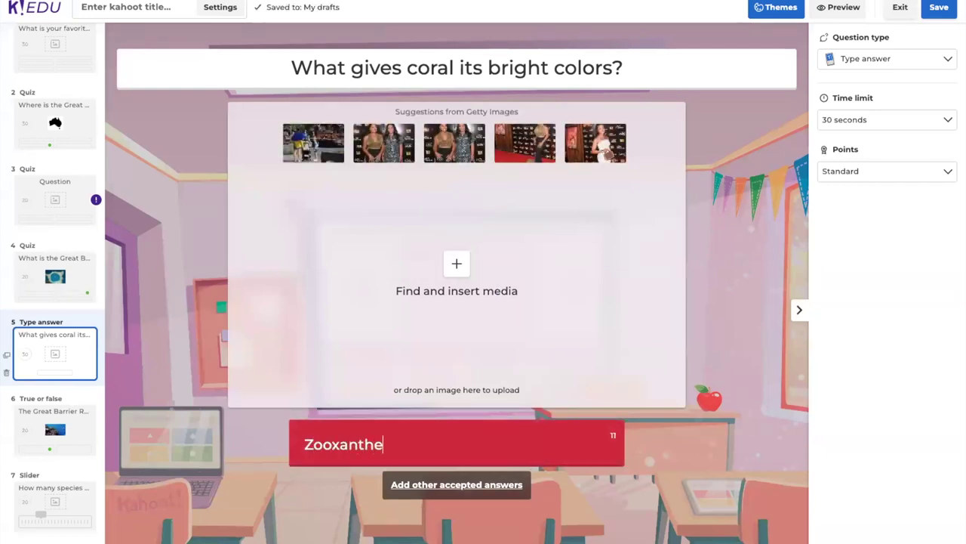
pyautogui.write('llae')
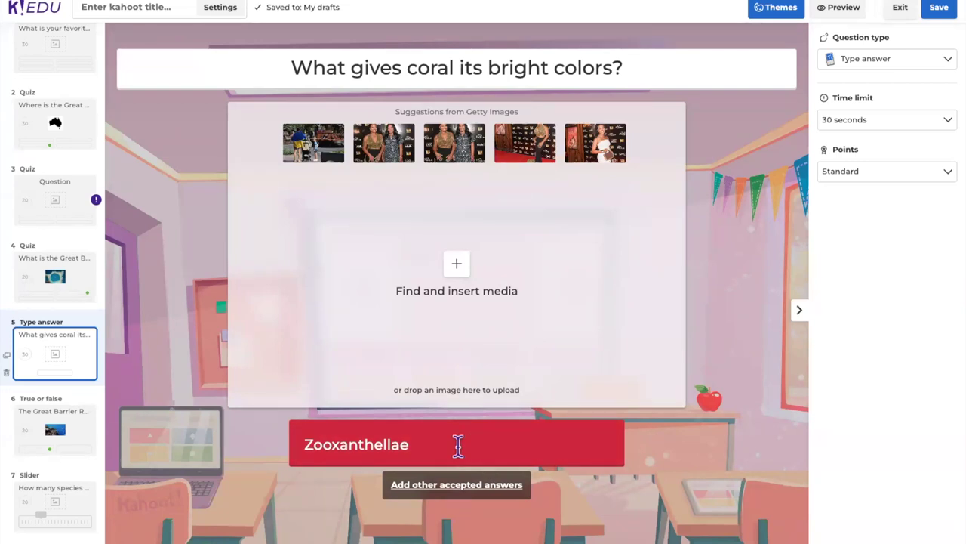
pyautogui.click(450, 493)
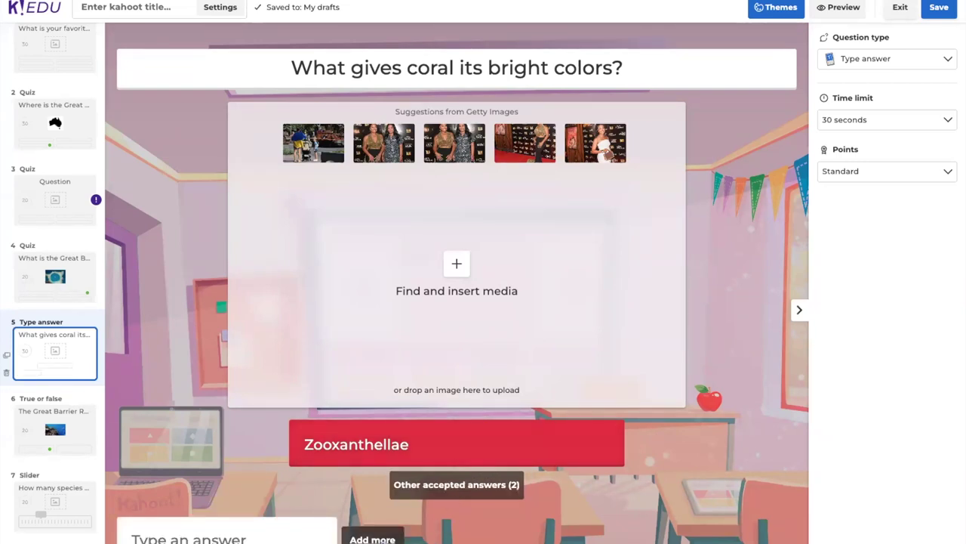
pyautogui.click(372, 539)
pyautogui.click(597, 539)
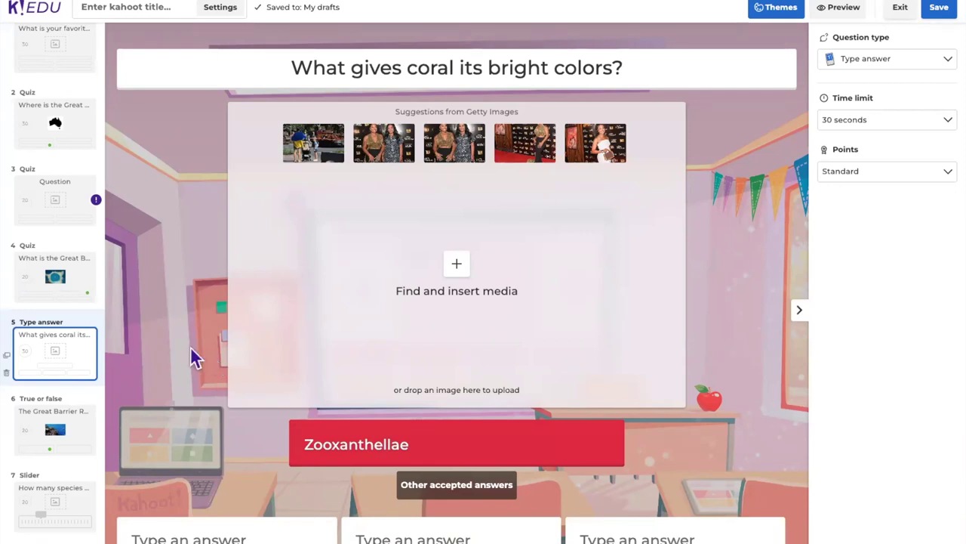
# Step: Set the points for the coral colors question to Double points
pyautogui.click(72, 278)
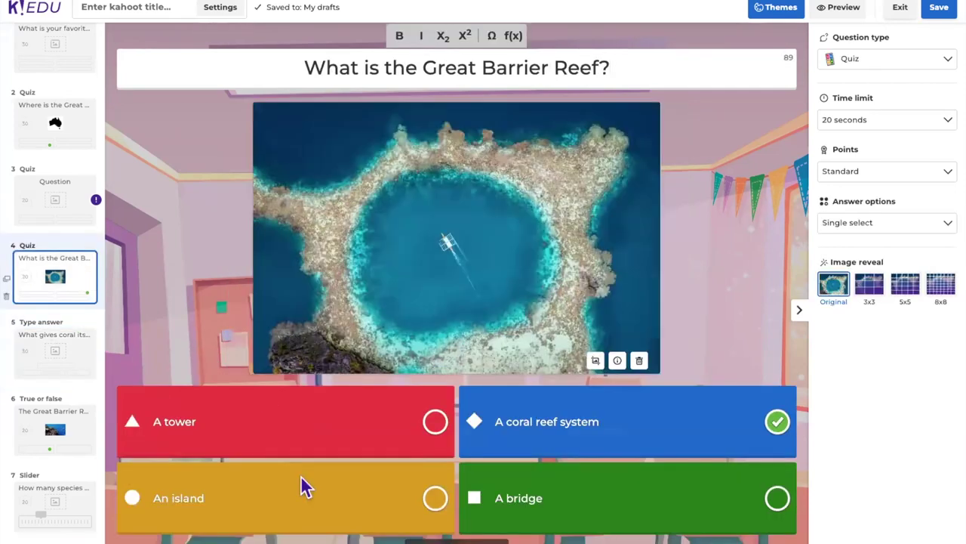
pyautogui.click(59, 360)
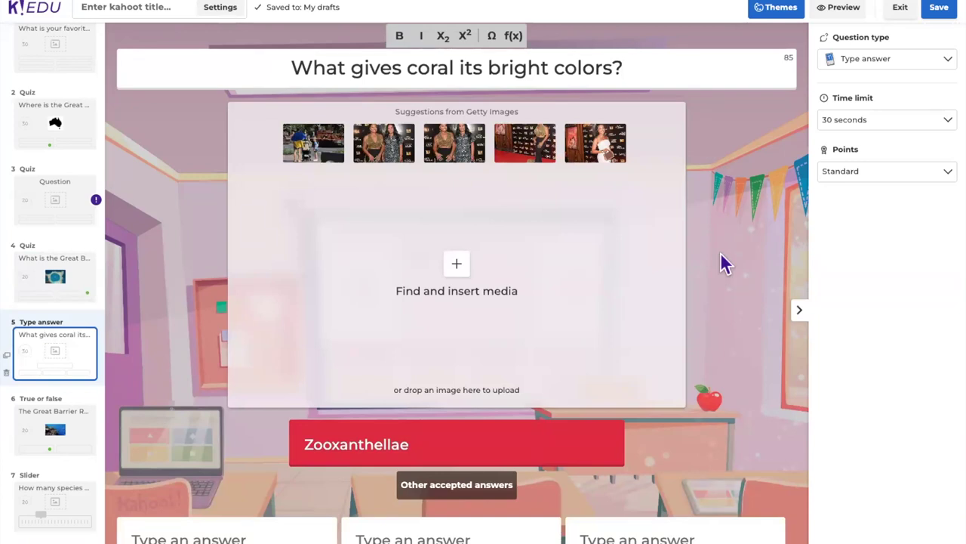
pyautogui.click(872, 178)
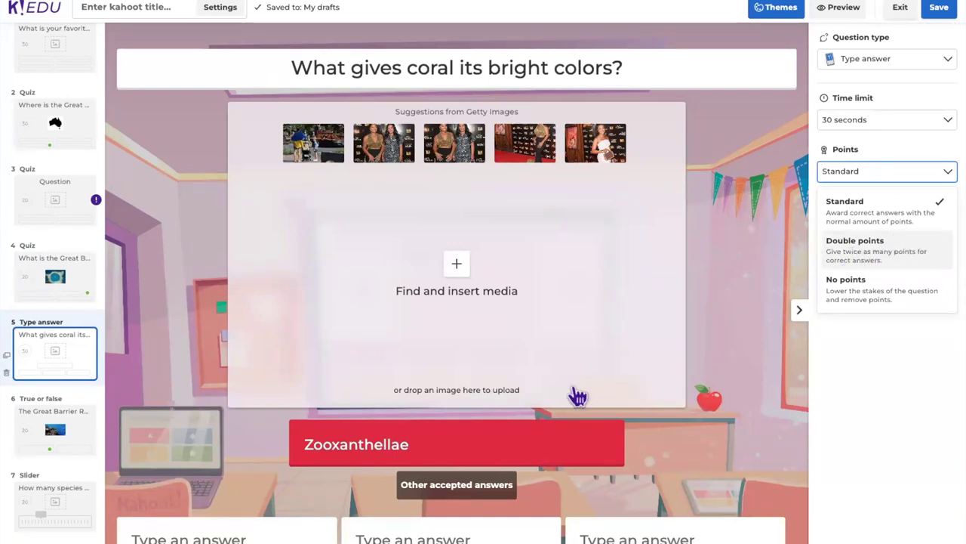
pyautogui.click(878, 259)
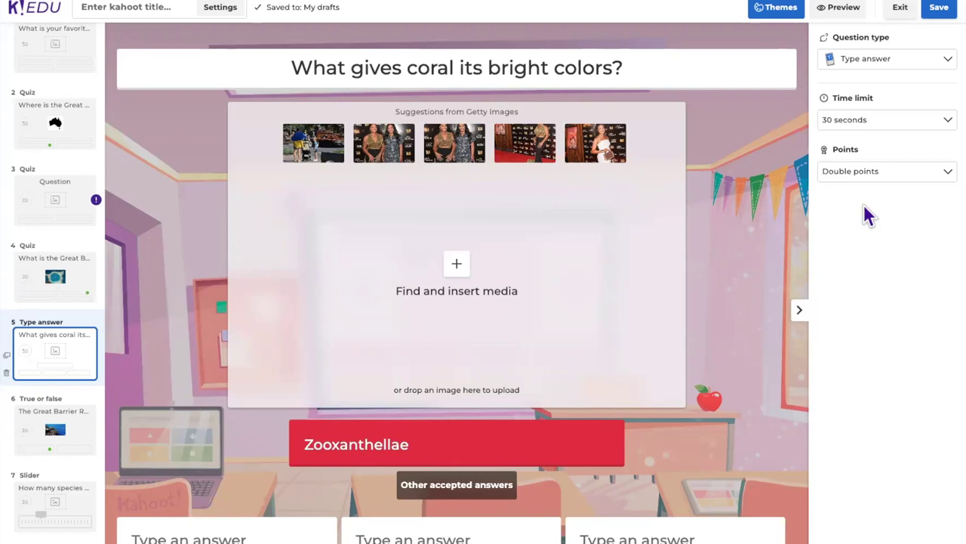
# Step: Add a True or false question reading "The Great Barrier Reef is one large reef" after the fish species slider, with False as correct answer
pyautogui.click(60, 432)
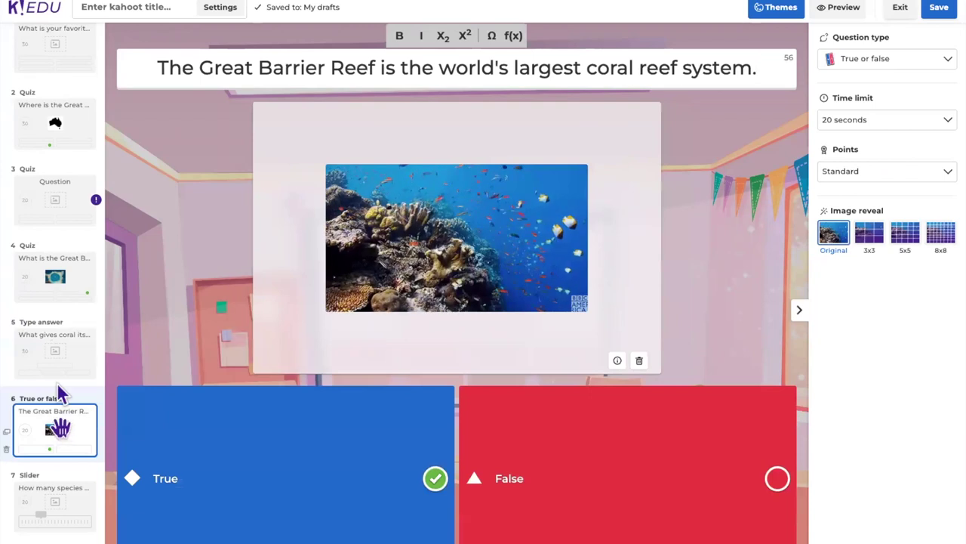
pyautogui.click(47, 507)
pyautogui.click(53, 540)
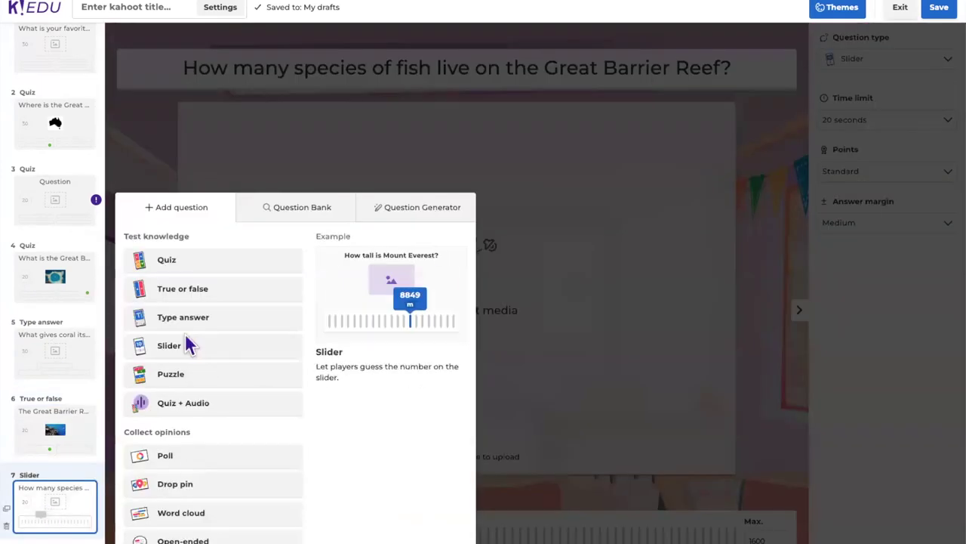
pyautogui.click(192, 300)
pyautogui.click(450, 70)
pyautogui.write('The Grea')
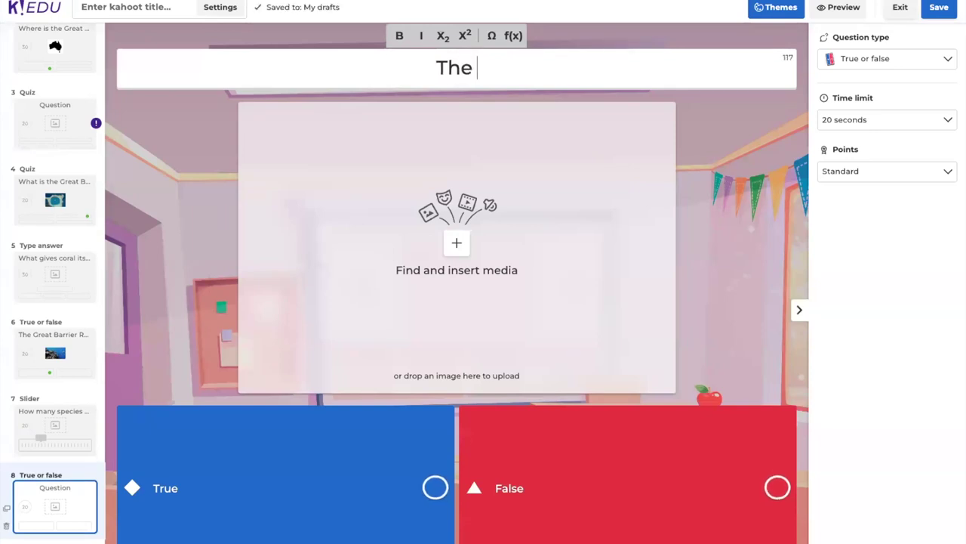
pyautogui.write('t Barrier Reef is one large reef')
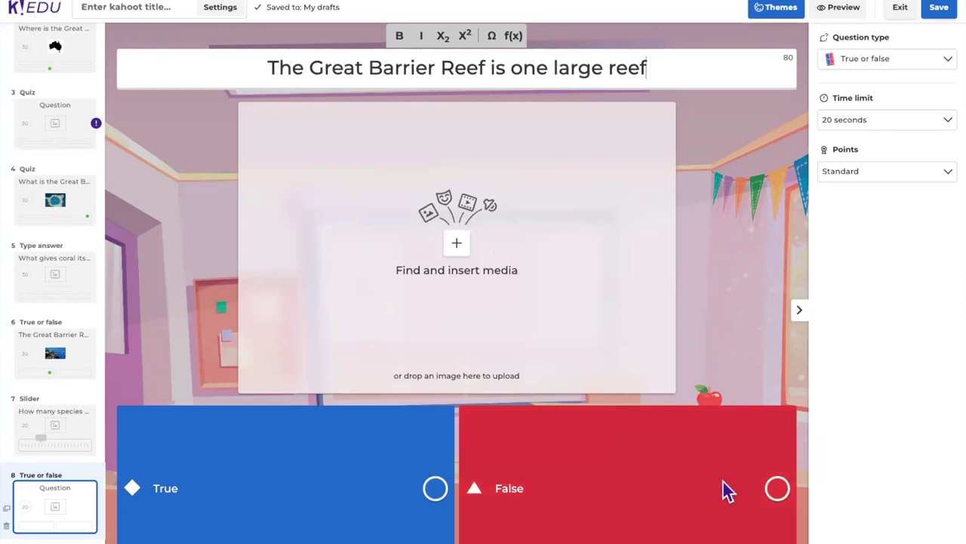
pyautogui.click(779, 489)
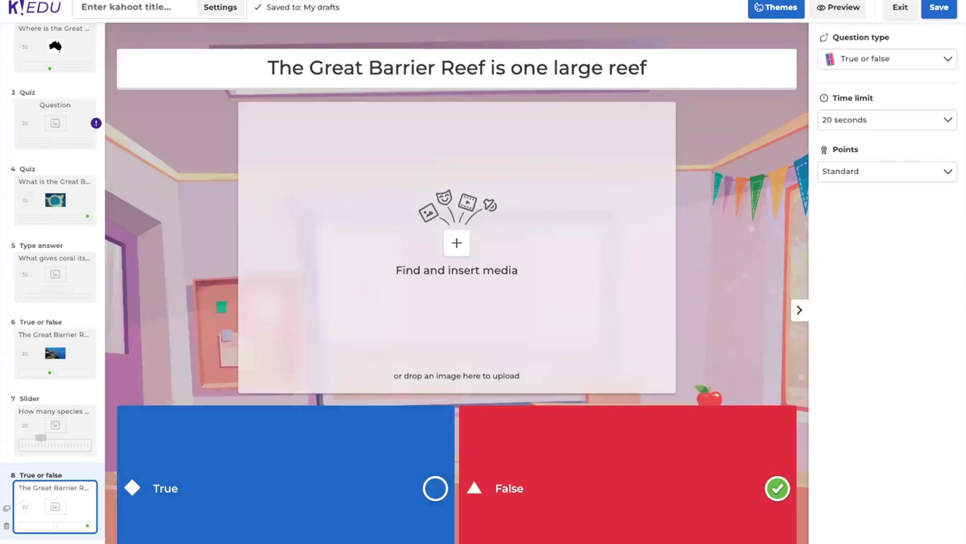
# Step: Add a Classic media slide titled "False!" and paste the text saying the Great Barrier Reef is composed of nearly 3,000 individual reefs
pyautogui.click(52, 540)
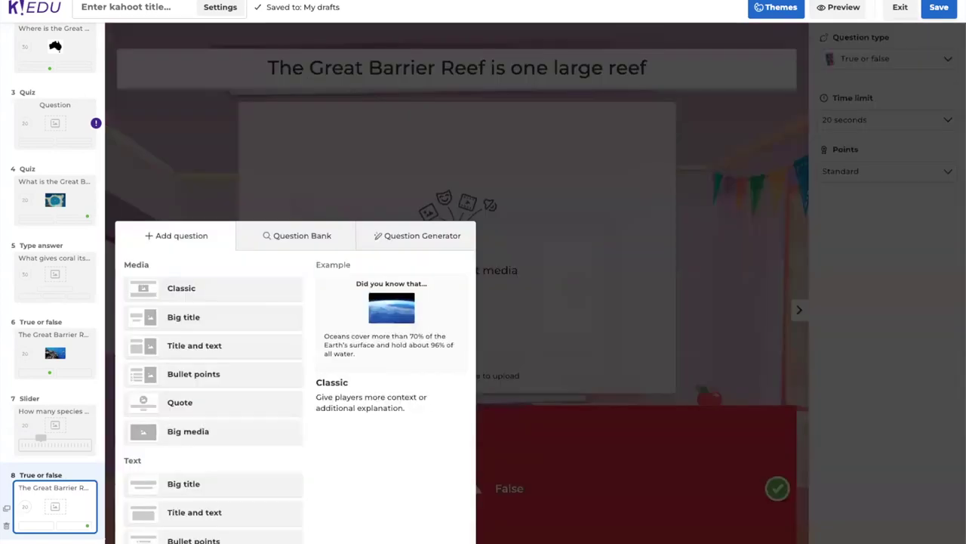
pyautogui.click(193, 298)
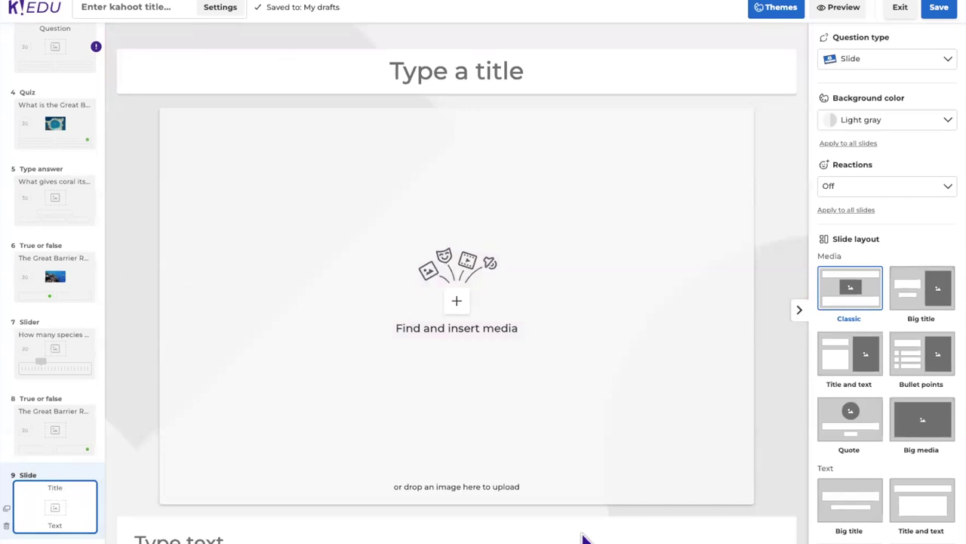
pyautogui.click(344, 534)
pyautogui.hotkey('ctrl', 'v')
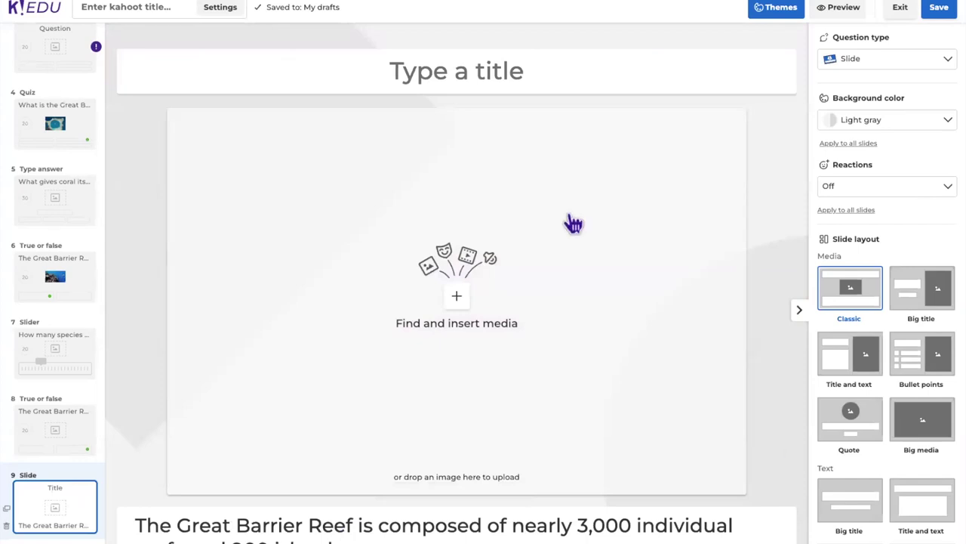
pyautogui.click(438, 70)
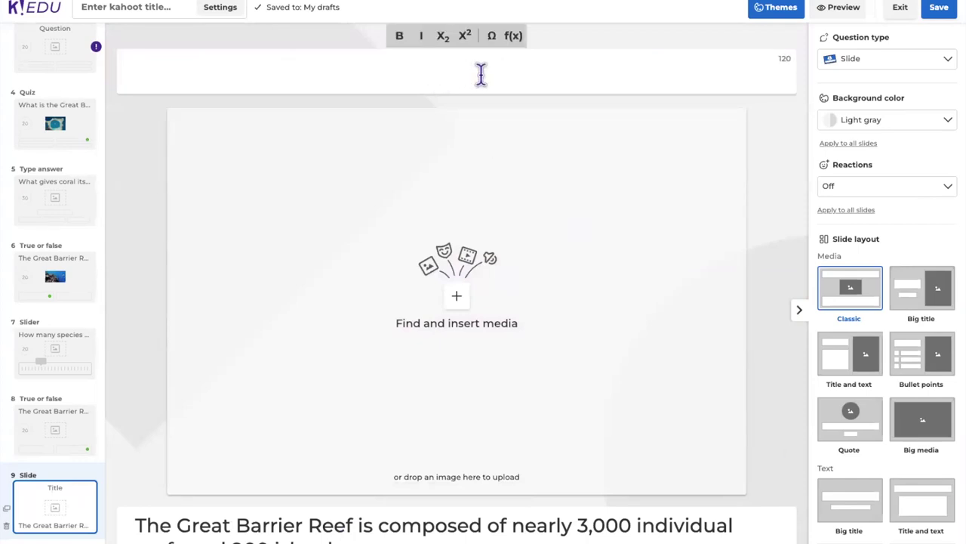
pyautogui.write('False!')
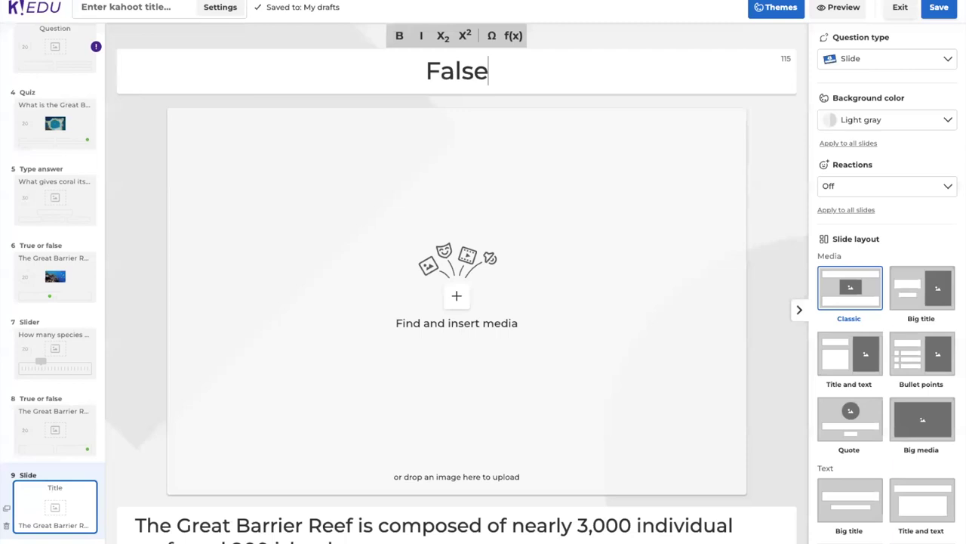
pyautogui.click(630, 254)
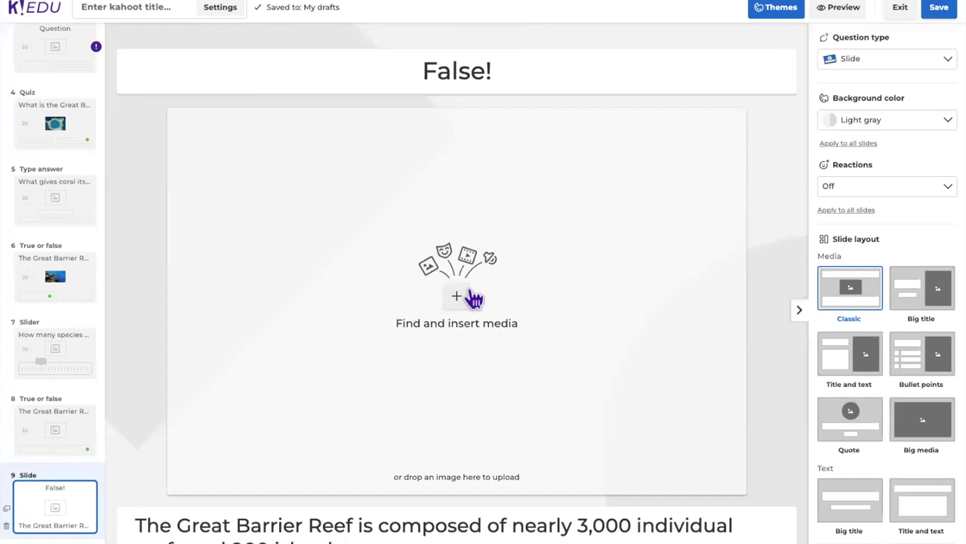
# Step: Add a Big media slide after the "False!" slide
pyautogui.scroll(3, 69, 38)
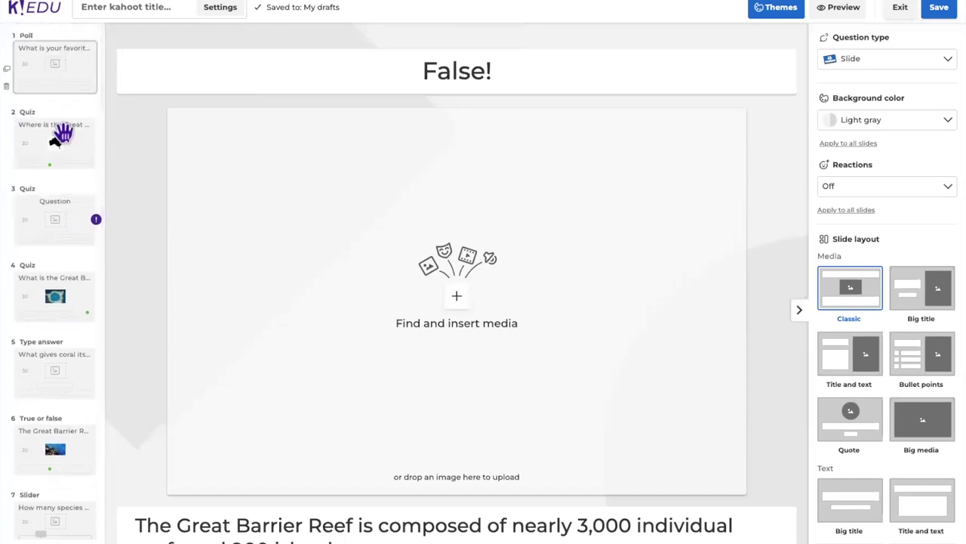
pyautogui.scroll(-3, 64, 446)
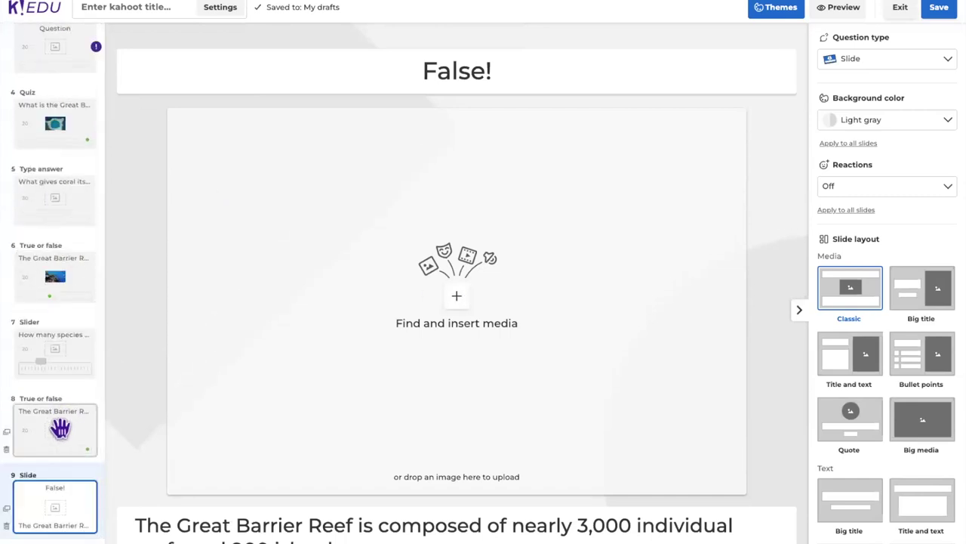
pyautogui.click(71, 429)
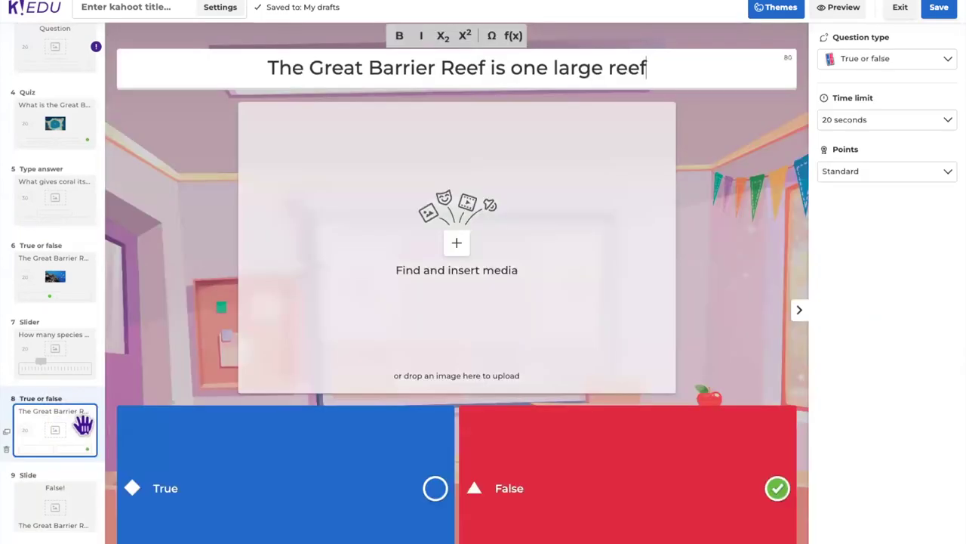
pyautogui.click(71, 516)
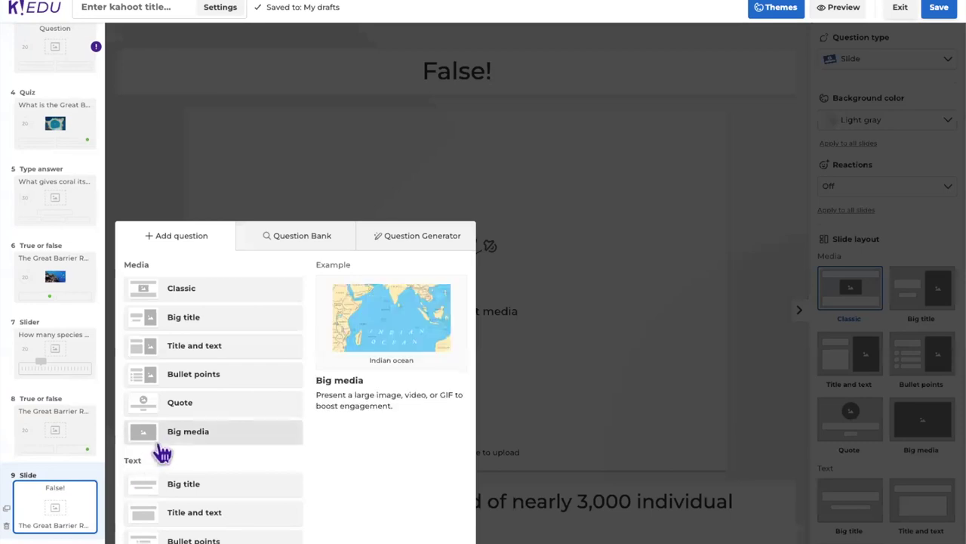
pyautogui.click(176, 436)
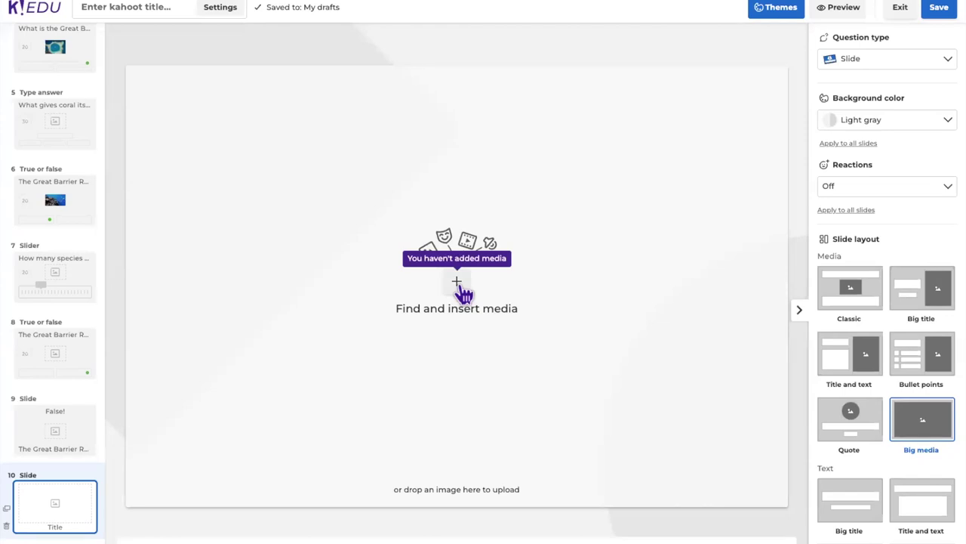
# Step: Search YouTube for "great barrier reef" and insert the full "Great Barrier Reef | Exploring Oceans" video on the Big media slide
pyautogui.click(462, 290)
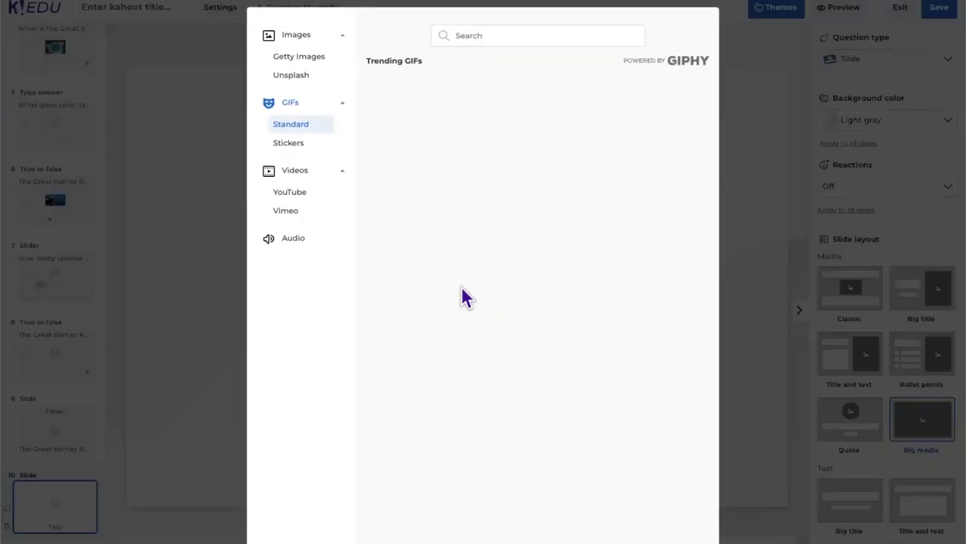
pyautogui.click(304, 195)
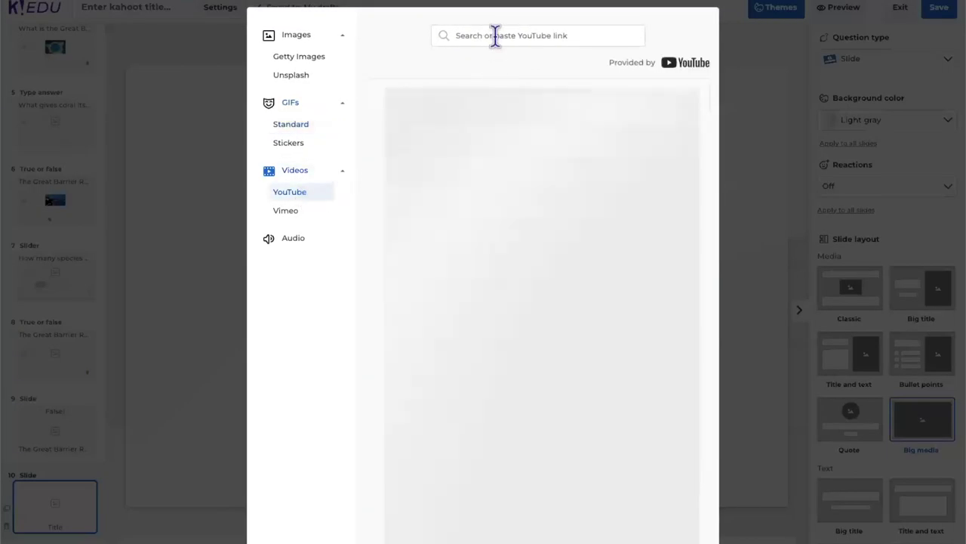
pyautogui.click(494, 36)
pyautogui.write('great barrier reef')
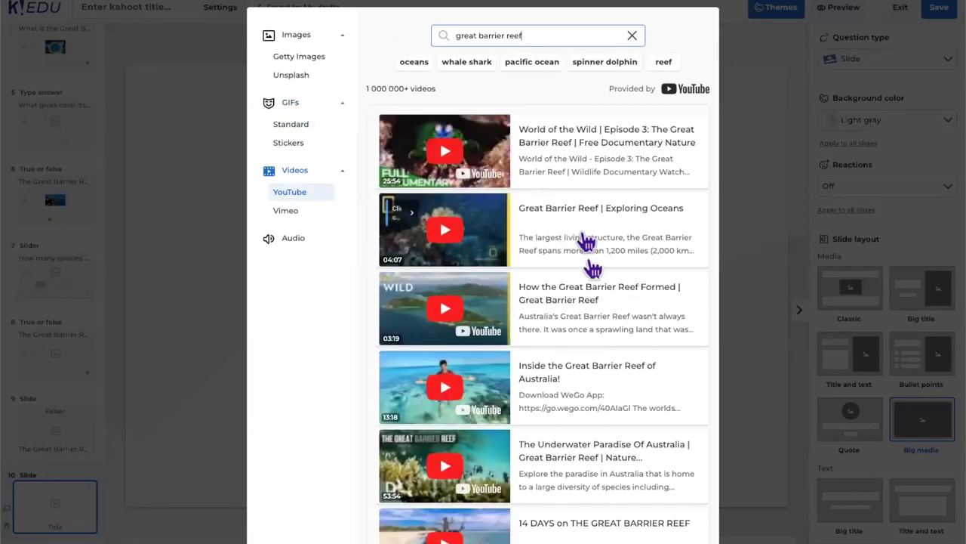
pyautogui.click(518, 235)
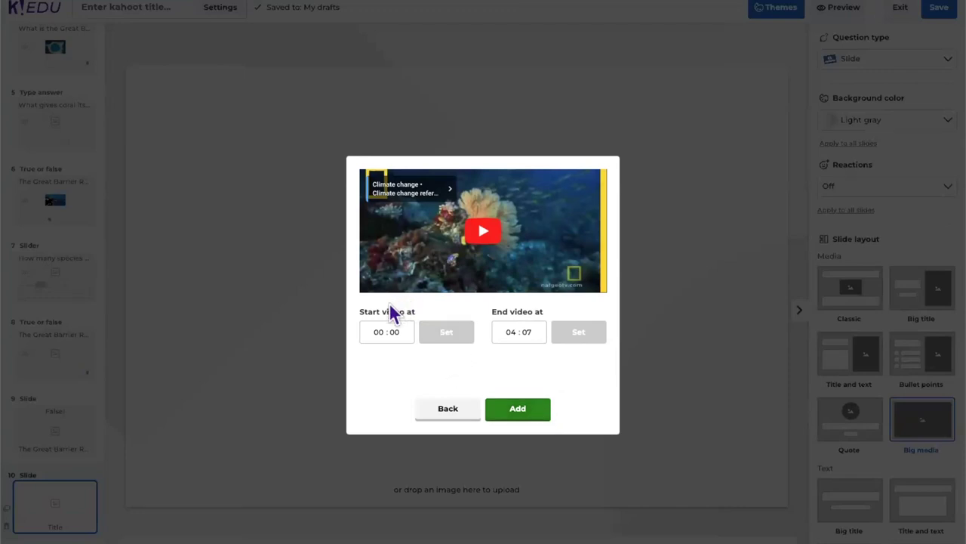
pyautogui.click(534, 414)
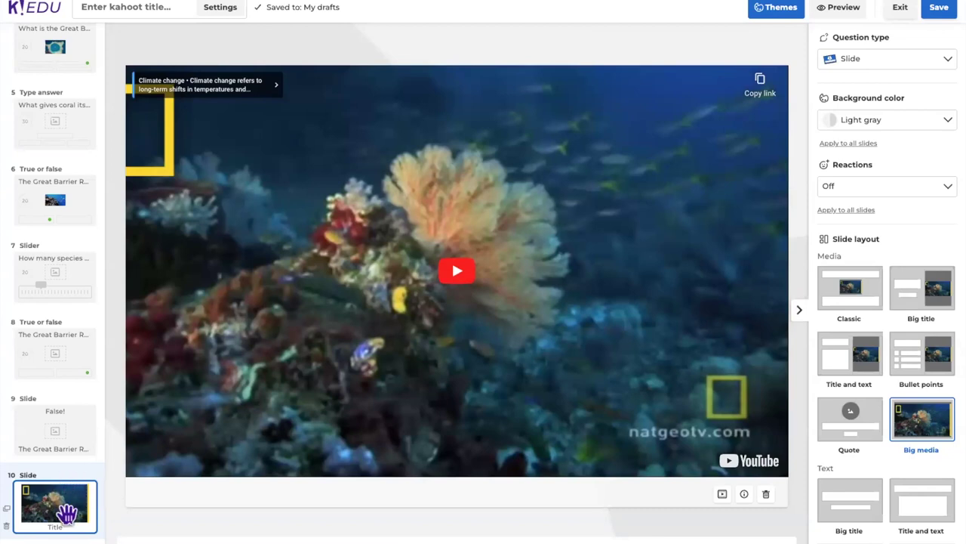
# Step: Move the video slide ahead of the "The Great Barrier Reef is one large reef" question
pyautogui.moveTo(66, 512); pyautogui.dragTo(63, 360)
pyautogui.scroll(3, 61, 275)
pyautogui.scroll(-3, 59, 269)
# Step: Add an Open-ended question reading "What are questions you still have about the Great Barrier Reef?" and move it to the end of the kahoot
pyautogui.click(52, 537)
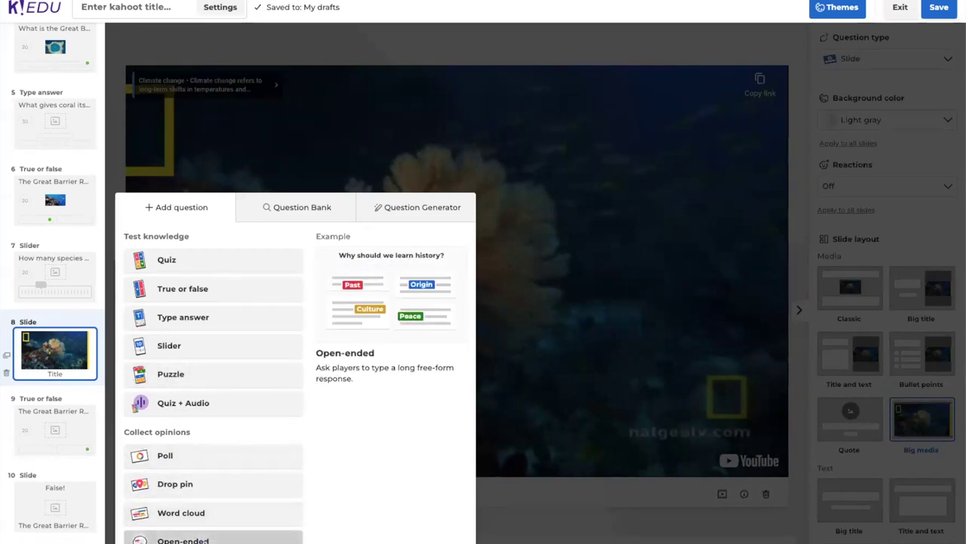
pyautogui.click(183, 539)
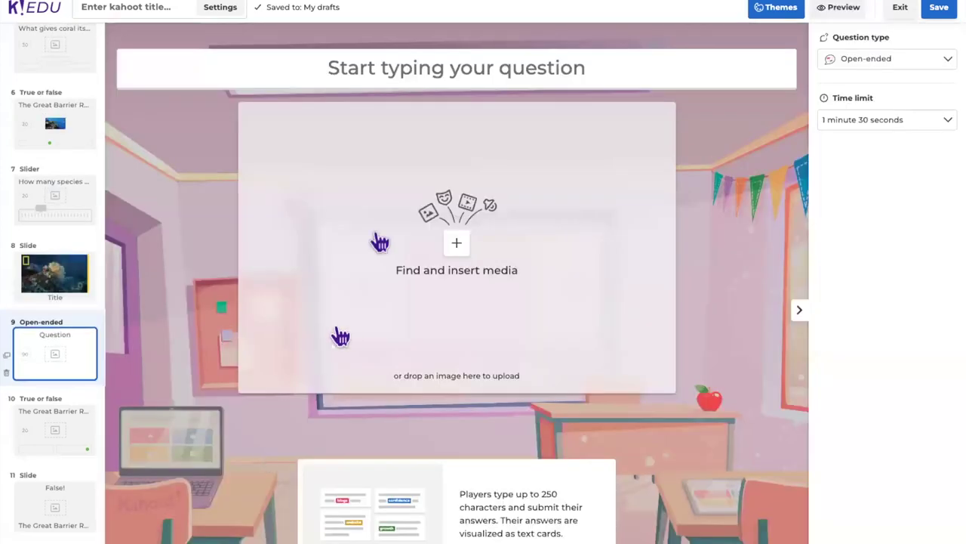
pyautogui.click(427, 72)
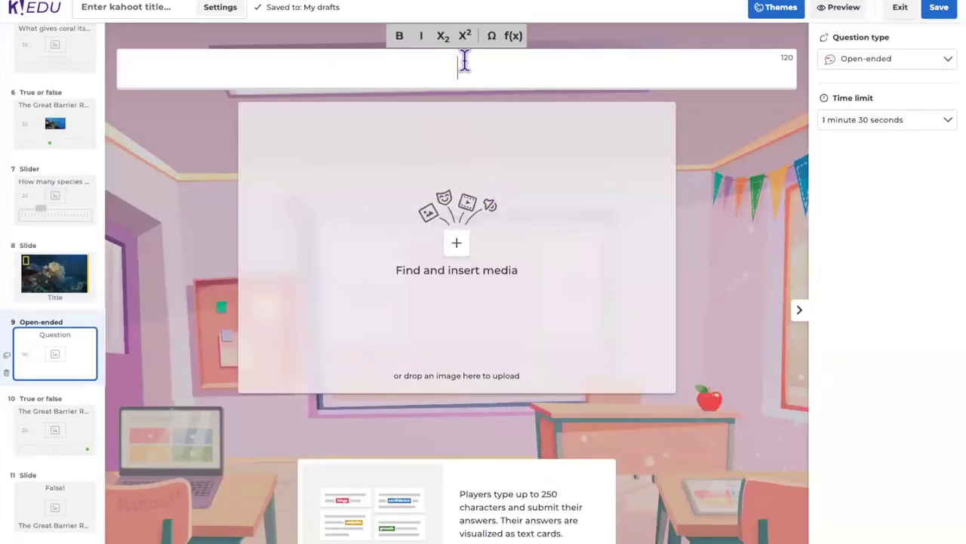
pyautogui.write('What are questions you still have about the Great Barrier Reef?')
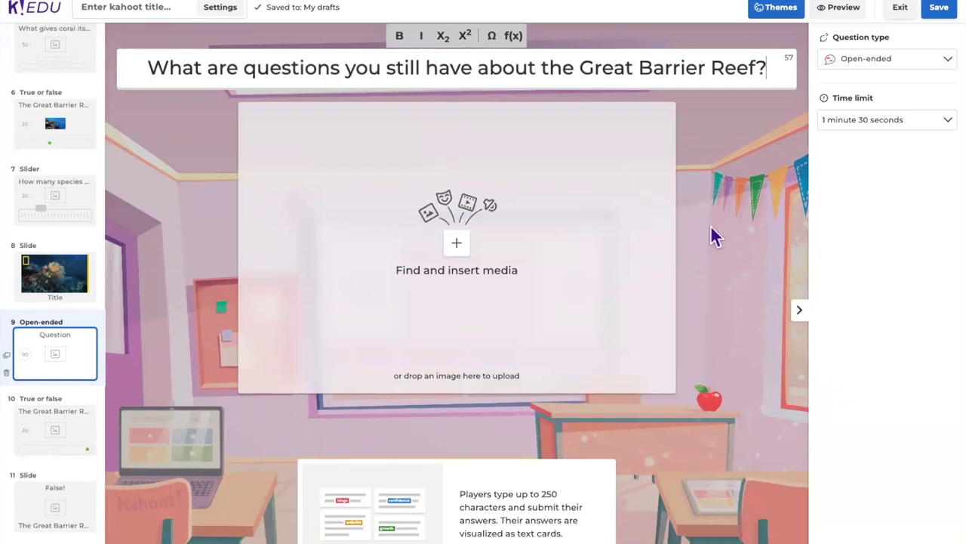
pyautogui.click(74, 330)
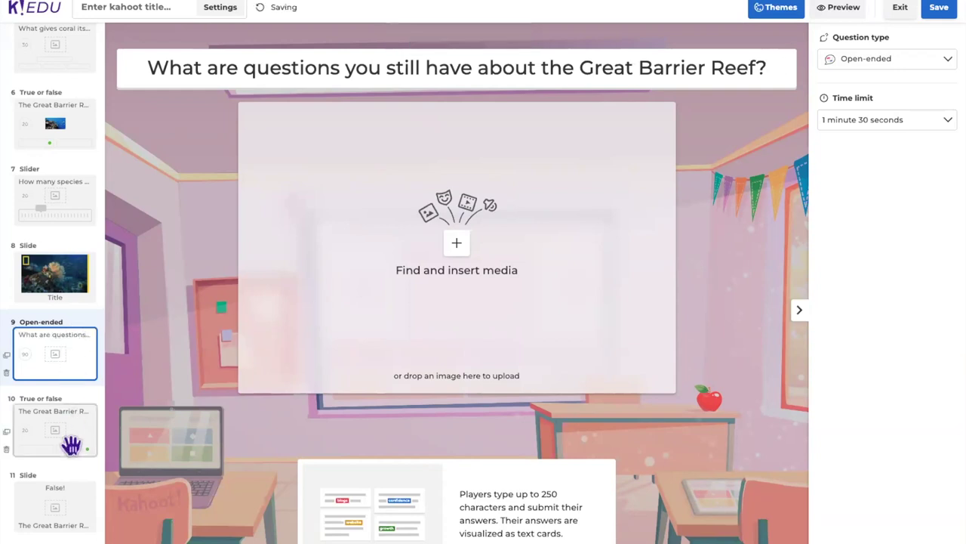
pyautogui.moveTo(64, 366); pyautogui.dragTo(63, 513)
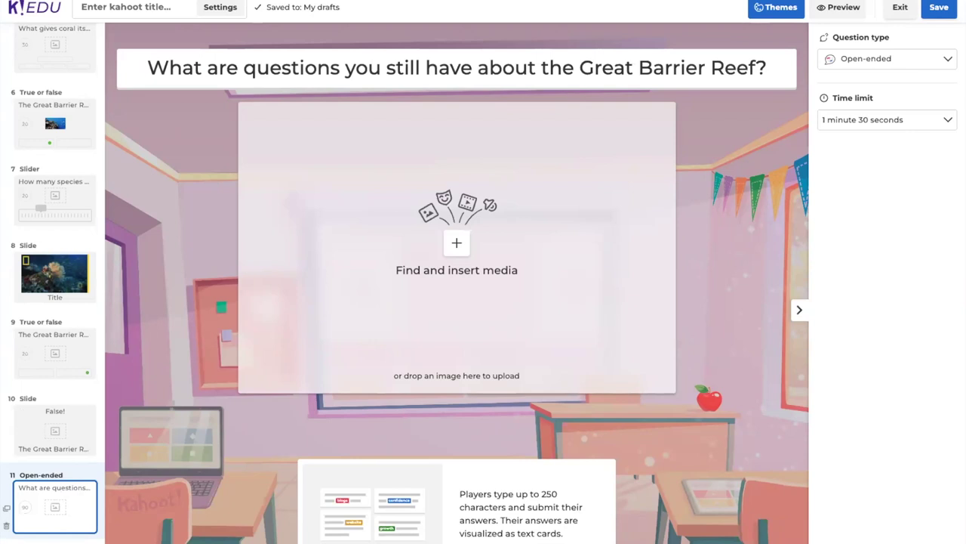
# Step: Add a Drop pin question and insert the colored political map from a Getty Images search for "world map"
pyautogui.click(53, 541)
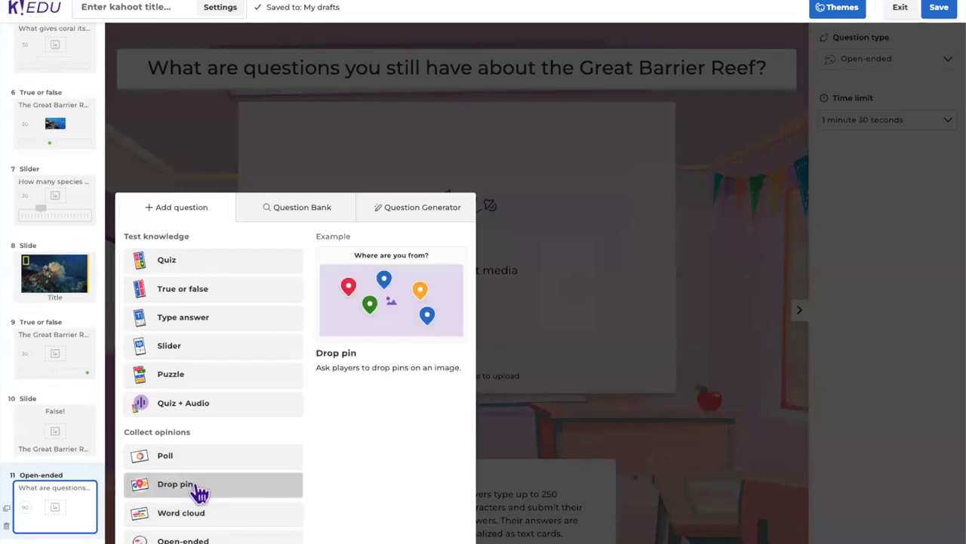
pyautogui.click(224, 496)
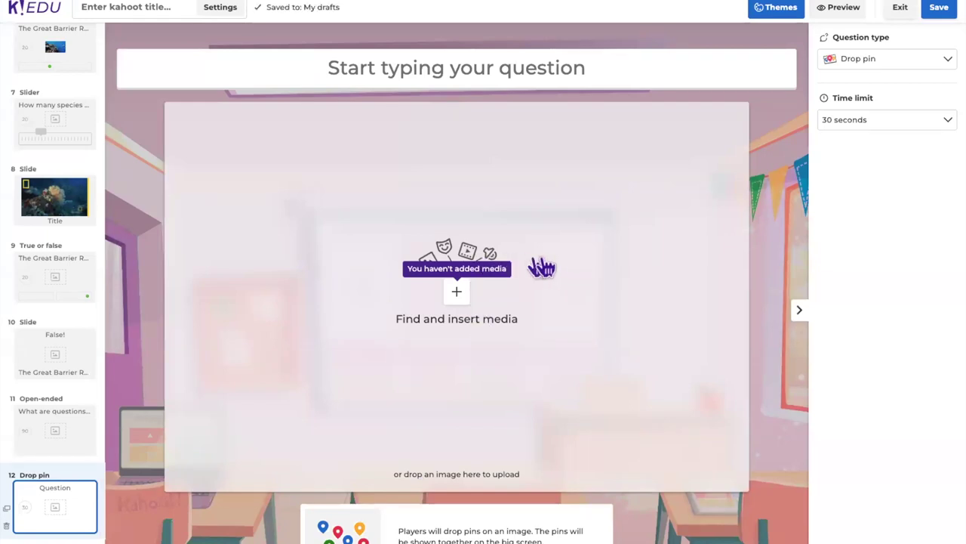
pyautogui.click(469, 298)
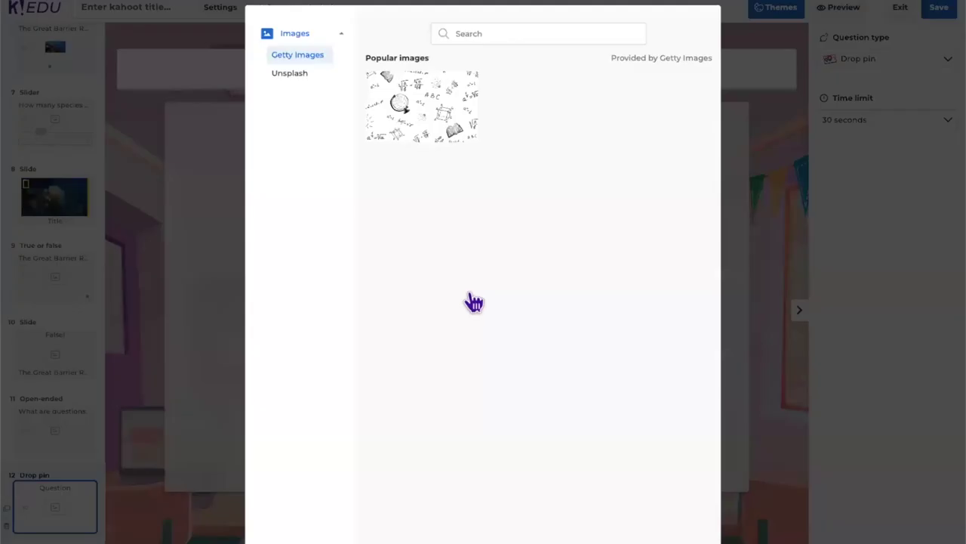
pyautogui.click(481, 32)
pyautogui.write('world map')
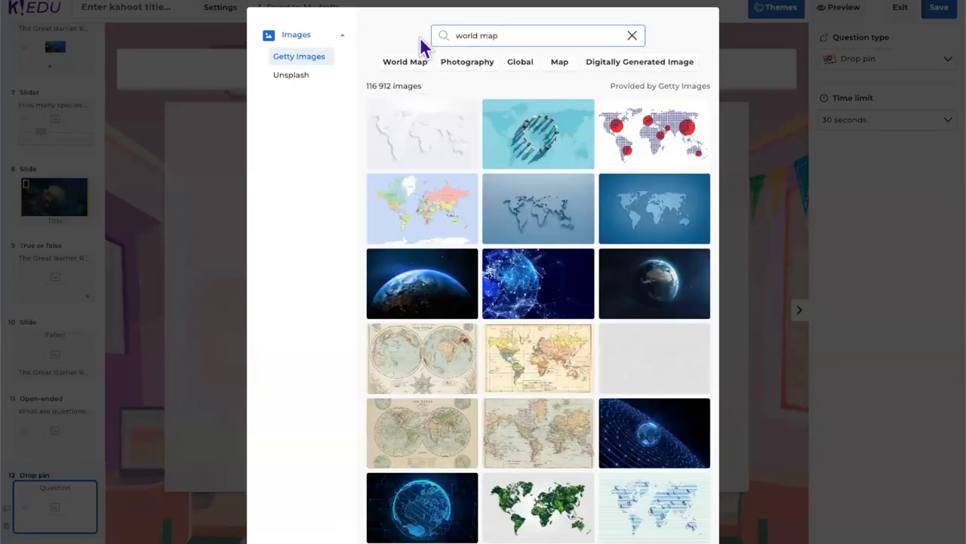
pyautogui.click(443, 200)
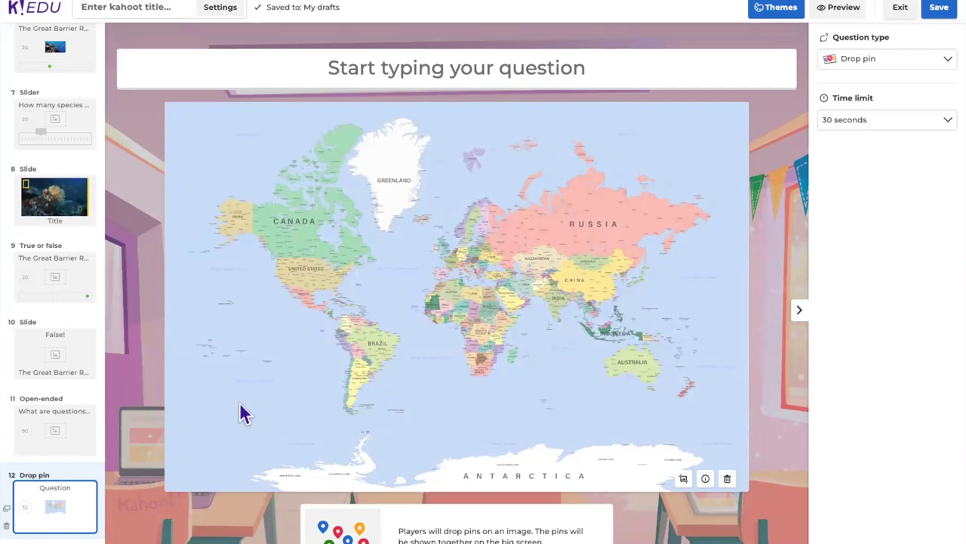
# Step: Delete the Drop pin question from the kahoot
pyautogui.click(19, 530)
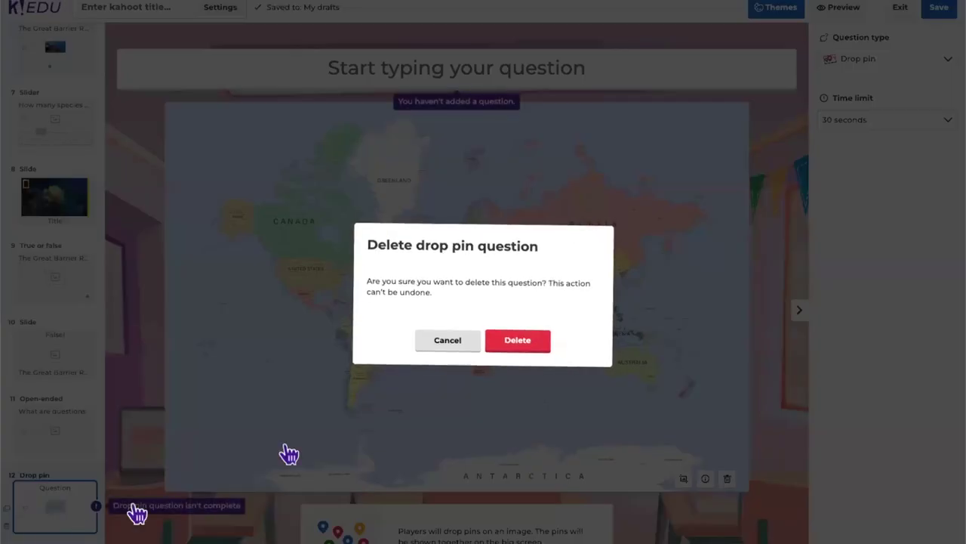
pyautogui.click(529, 345)
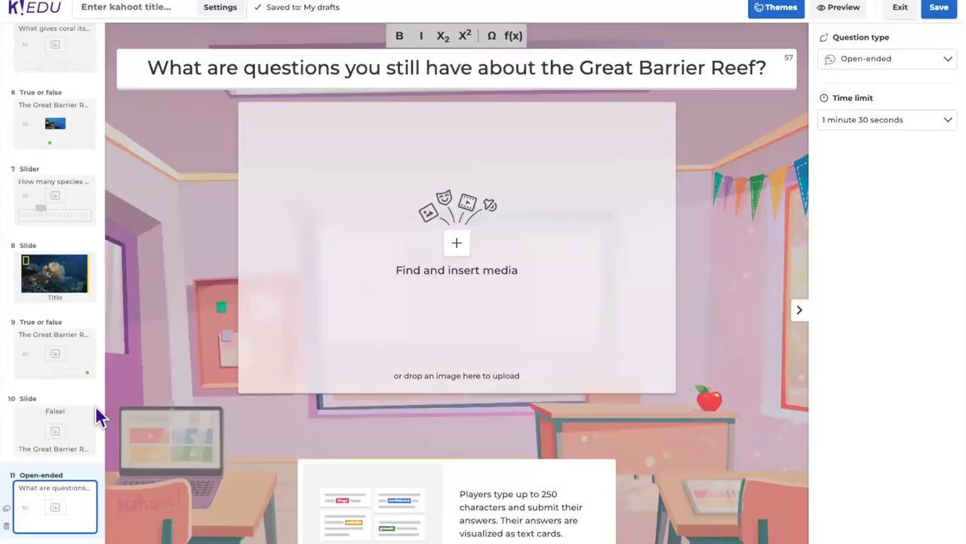
pyautogui.scroll(5, 65, 394)
pyautogui.scroll(1, 61, 389)
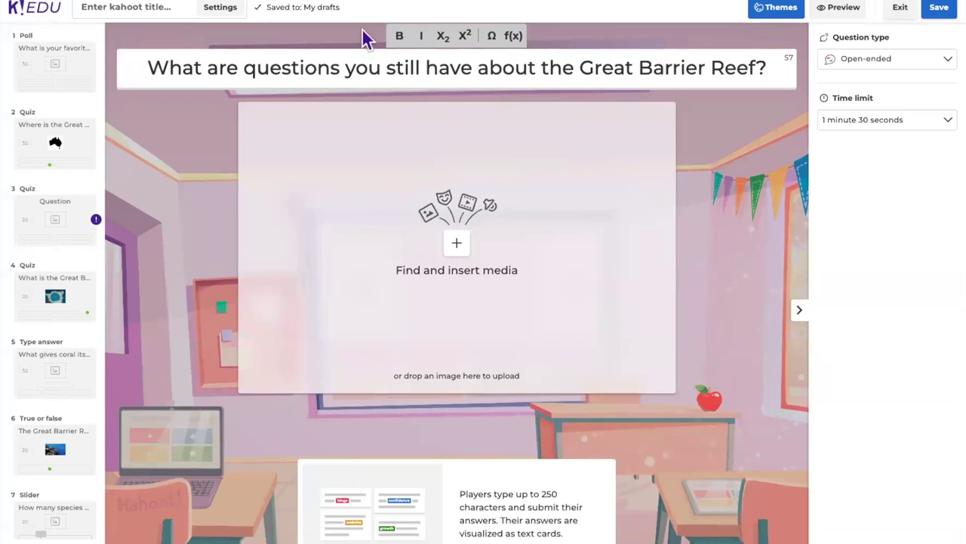
# Step: Add a Quiz question after the "False!" slide reading "What type of reefs make up the GBR?"
pyautogui.scroll(-3, 79, 203)
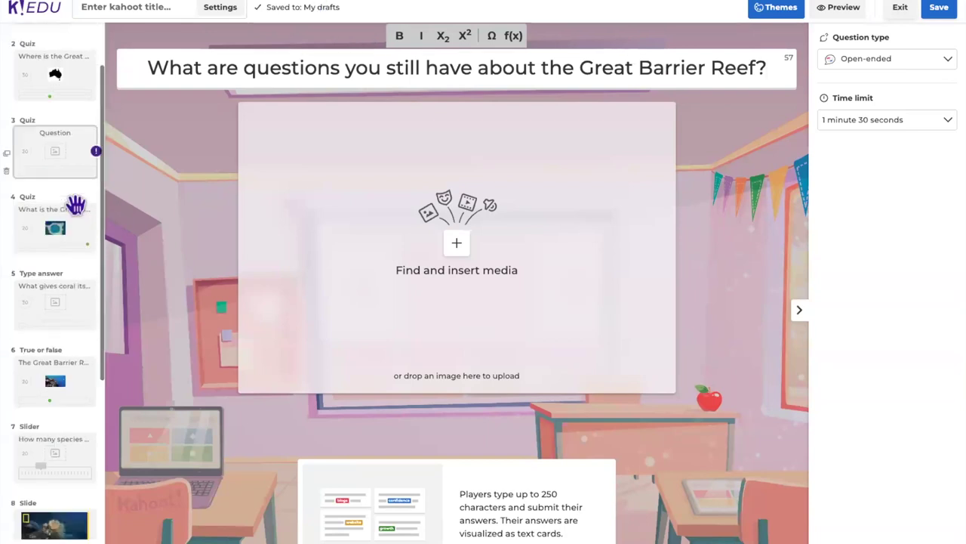
pyautogui.scroll(-1, 78, 204)
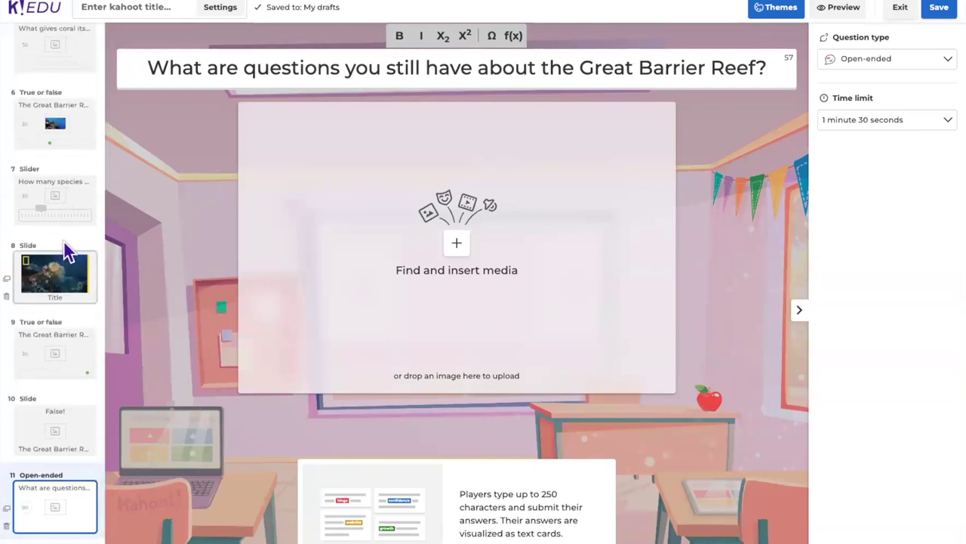
pyautogui.scroll(5, 54, 253)
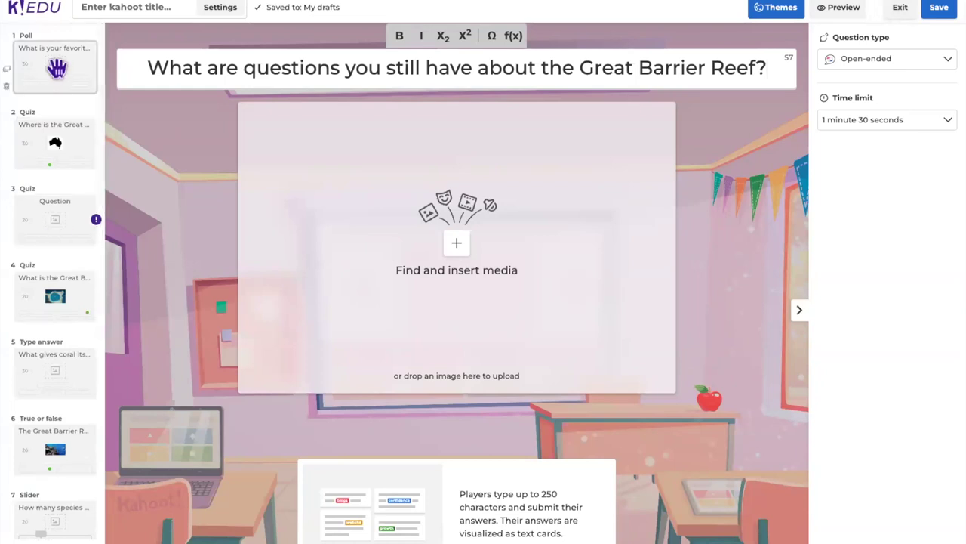
pyautogui.scroll(-5, 76, 302)
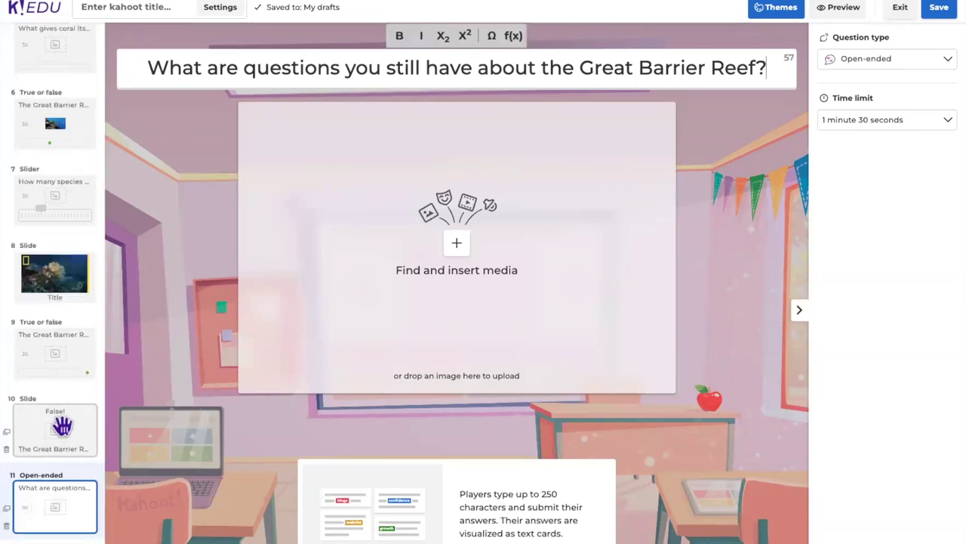
pyautogui.click(65, 434)
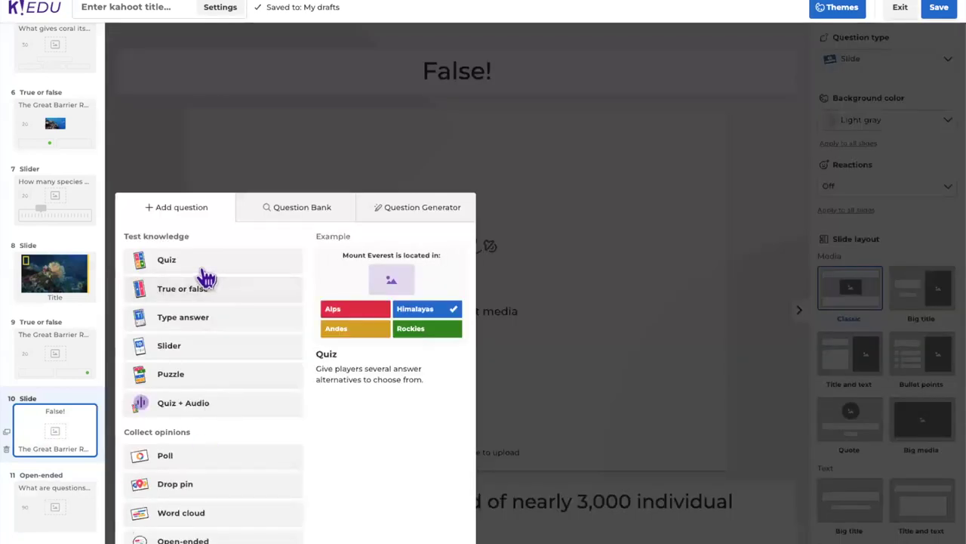
pyautogui.click(200, 265)
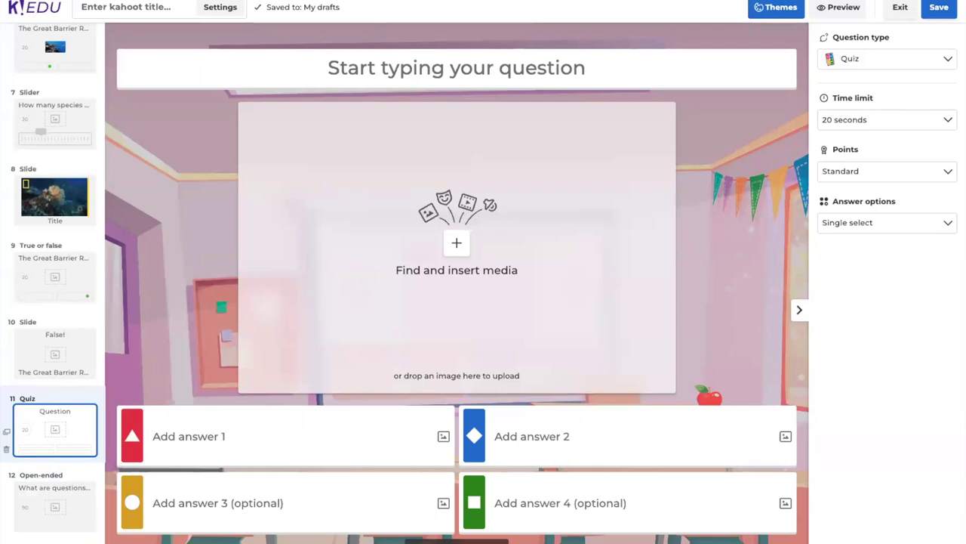
pyautogui.write('What type of reefs make up the GBR?')
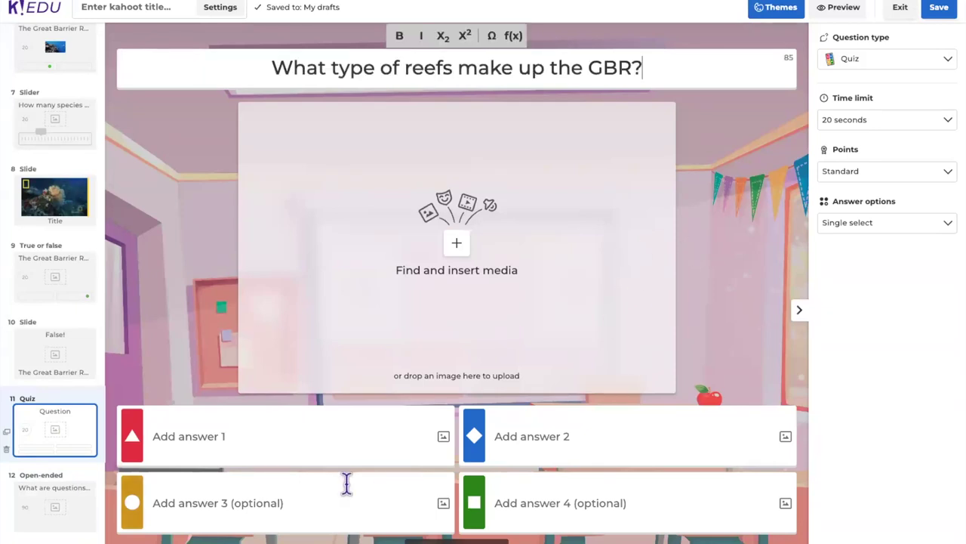
# Step: Enter the answers "fringing reefs", "barrier reefs" and "atolls", and mark fringing reefs and barrier reefs as correct
pyautogui.click(296, 436)
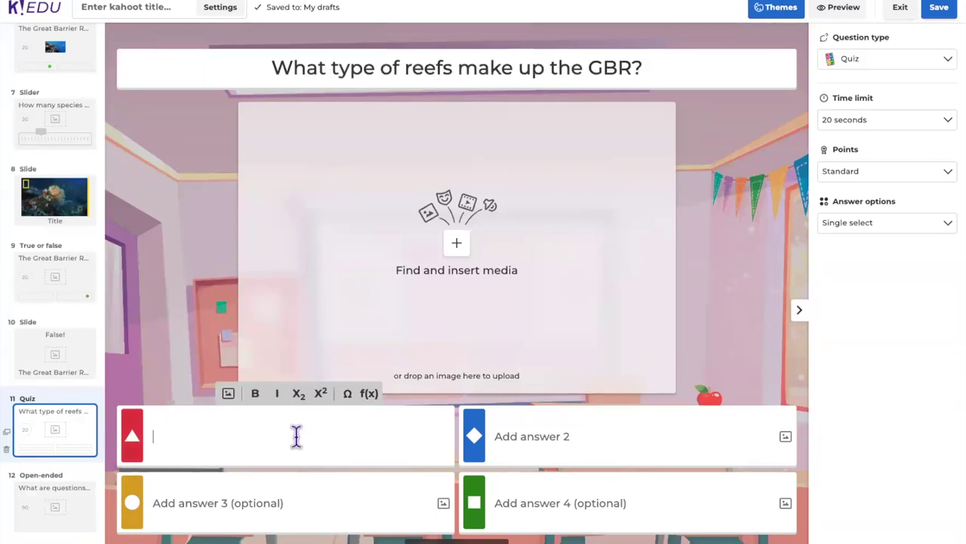
pyautogui.write('fringing reefs')
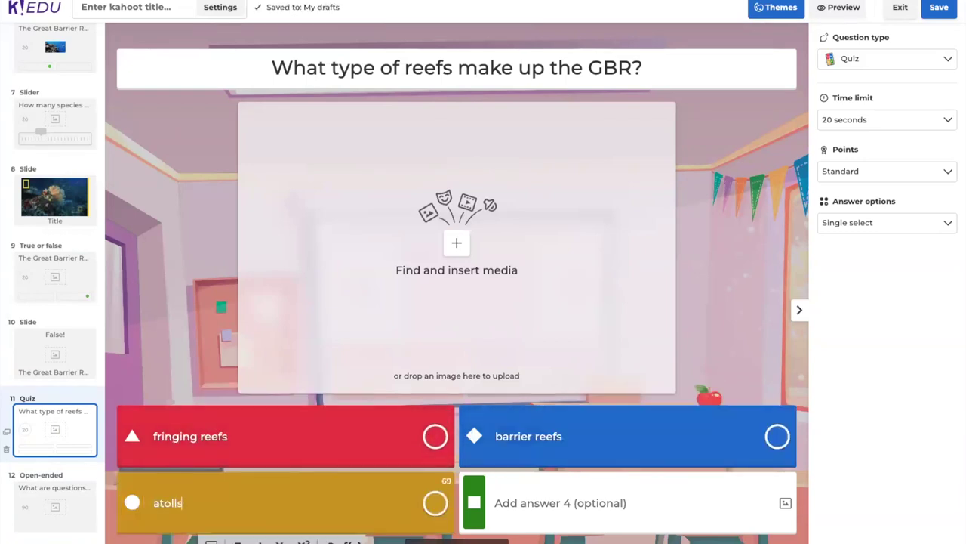
pyautogui.click(613, 395)
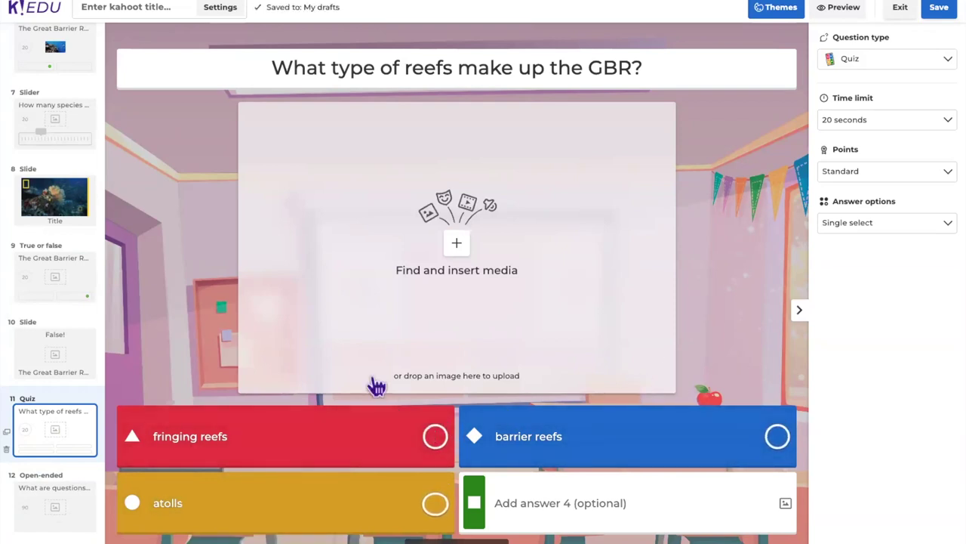
pyautogui.click(436, 438)
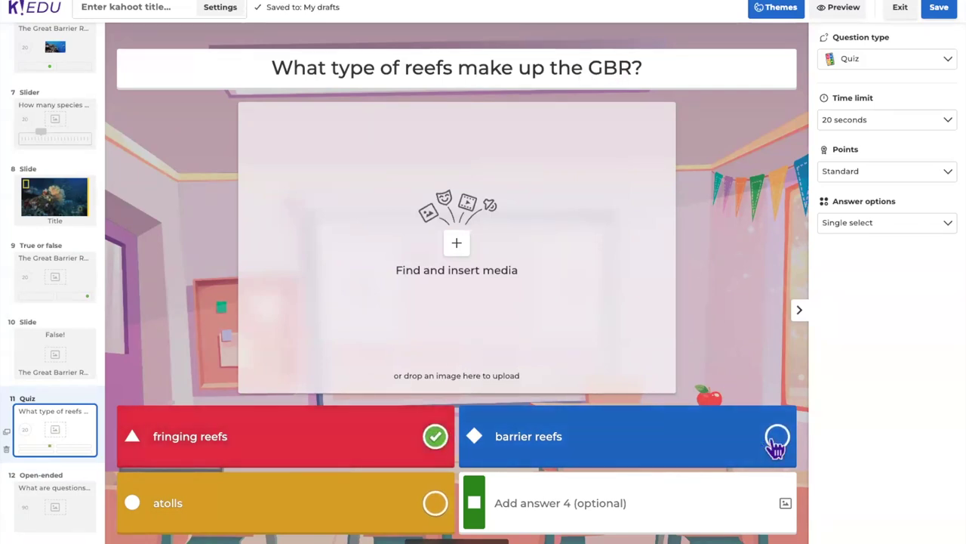
pyautogui.click(778, 437)
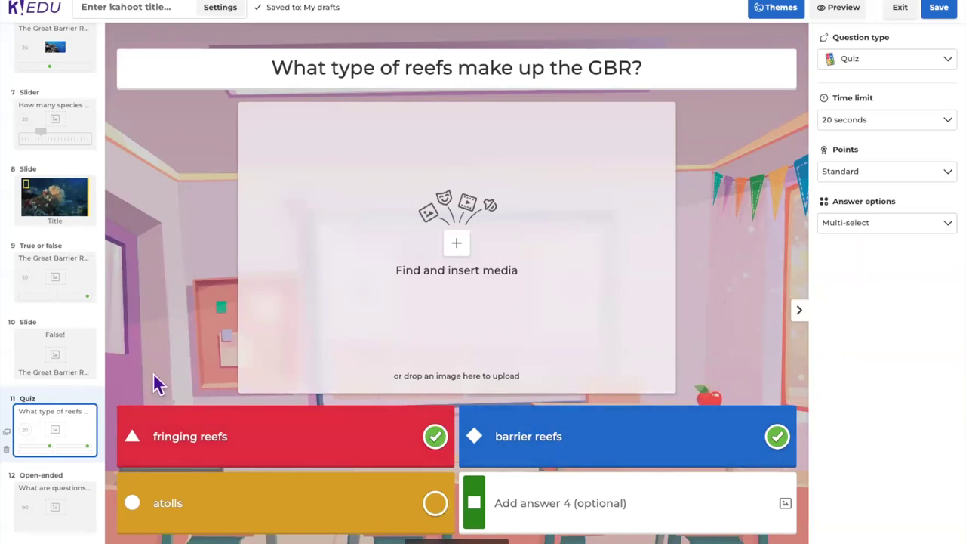
# Step: Review the earlier true-or-false and slider questions, and try to save the kahoot
pyautogui.click(69, 345)
pyautogui.click(68, 288)
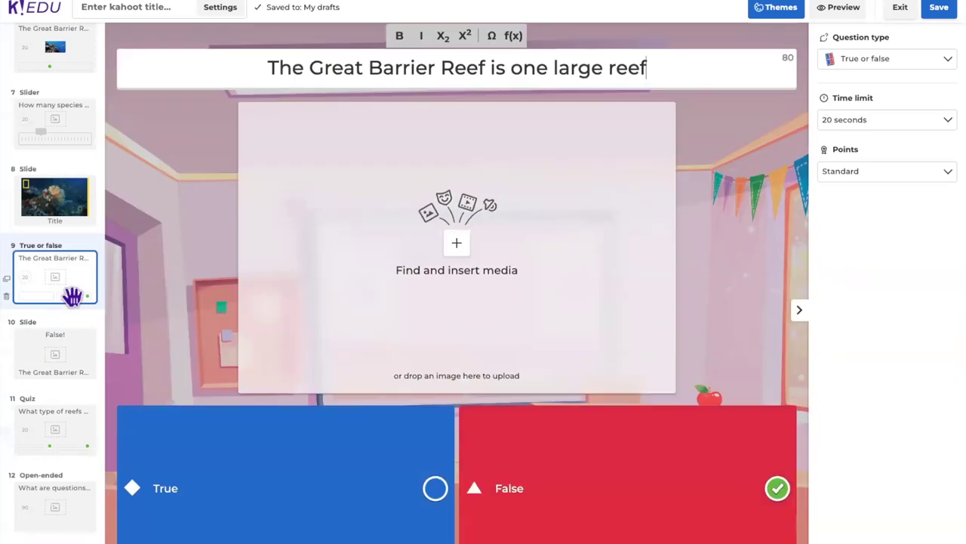
pyautogui.click(49, 202)
pyautogui.click(60, 135)
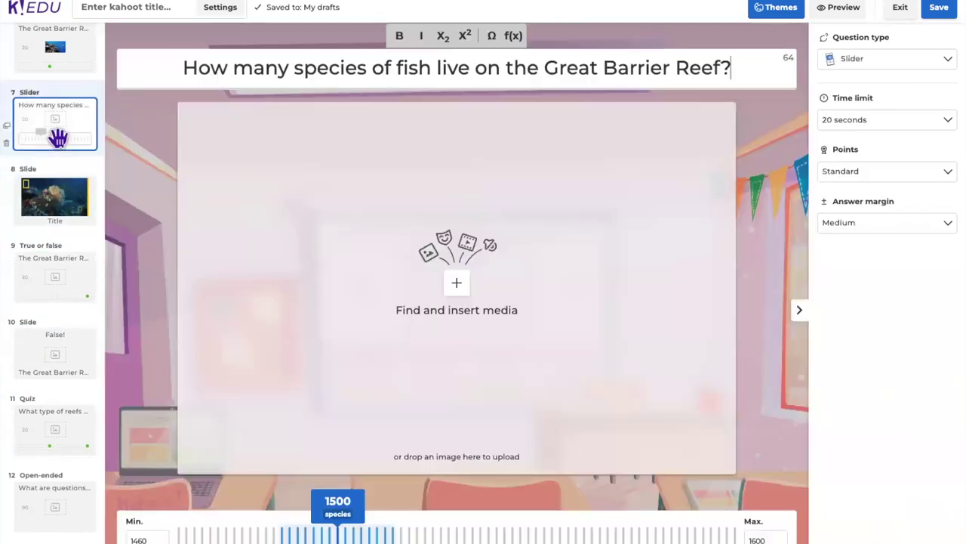
pyautogui.scroll(5, 58, 139)
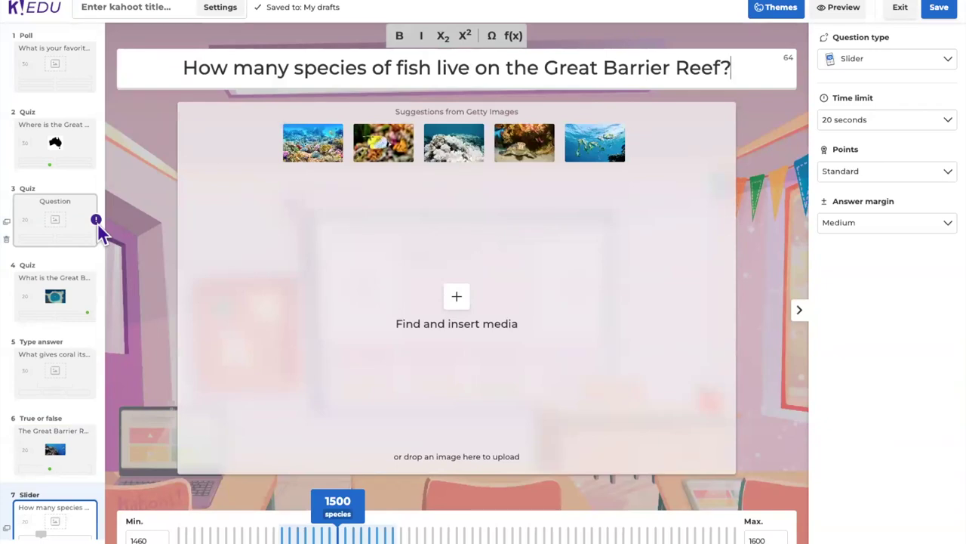
pyautogui.click(939, 18)
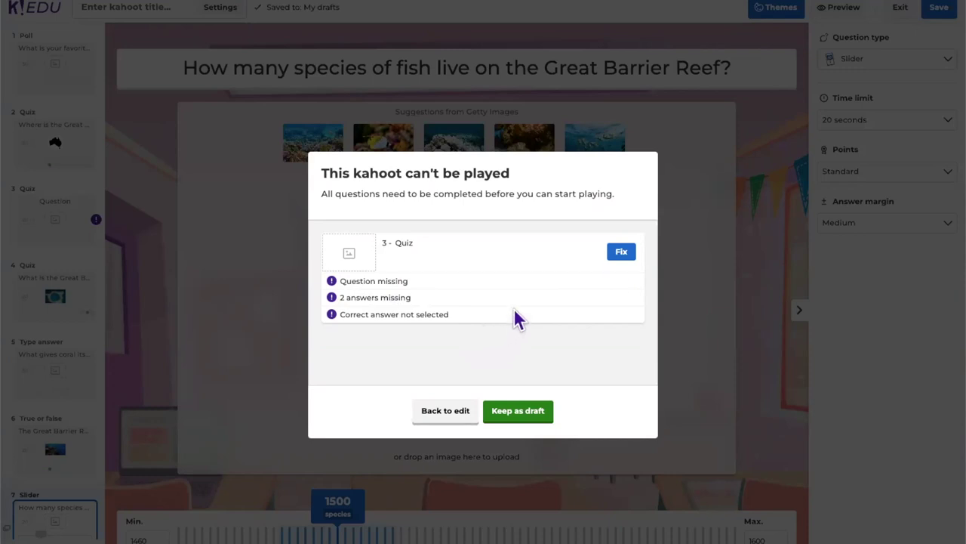
pyautogui.click(444, 412)
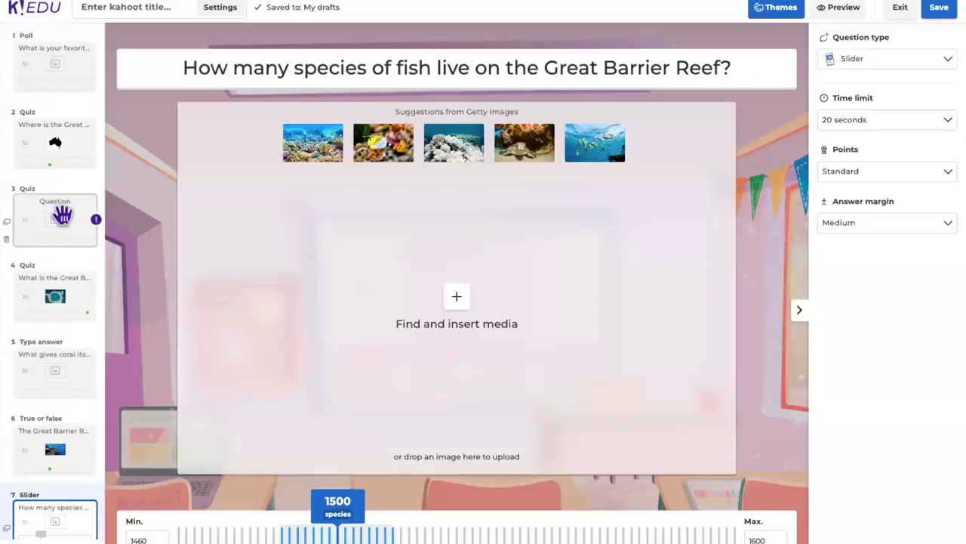
# Step: Delete the blank Quiz question 3 from the kahoot
pyautogui.click(62, 216)
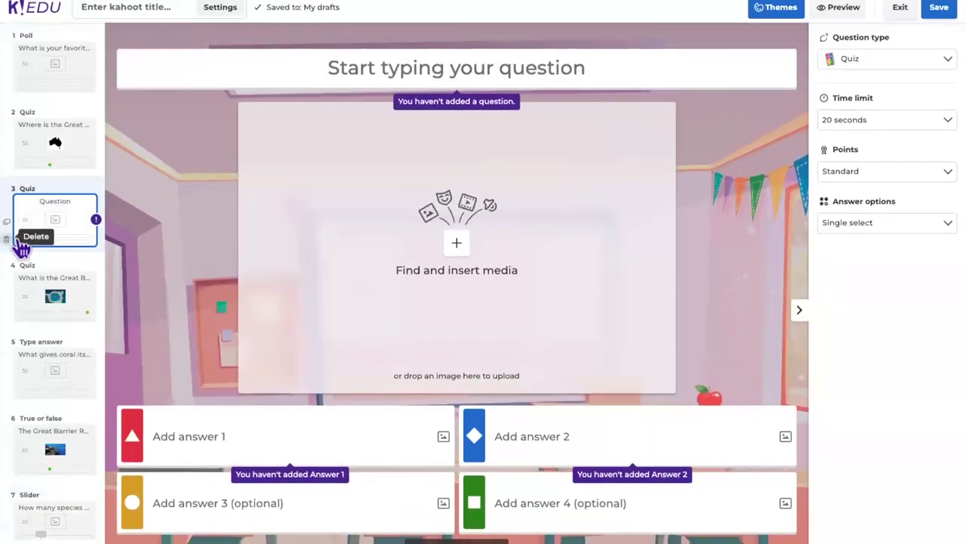
pyautogui.click(7, 240)
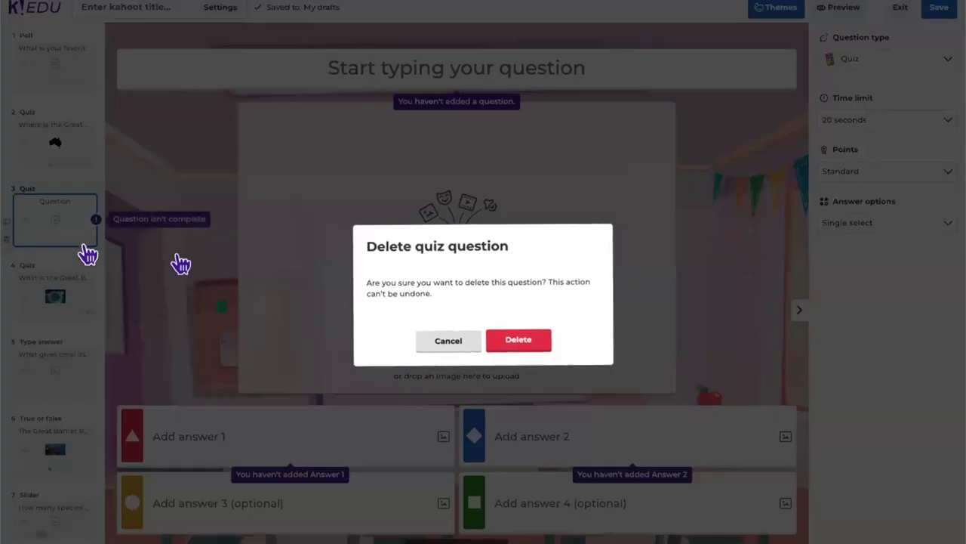
pyautogui.click(518, 344)
pyautogui.scroll(-3, 79, 151)
pyautogui.scroll(6, 79, 151)
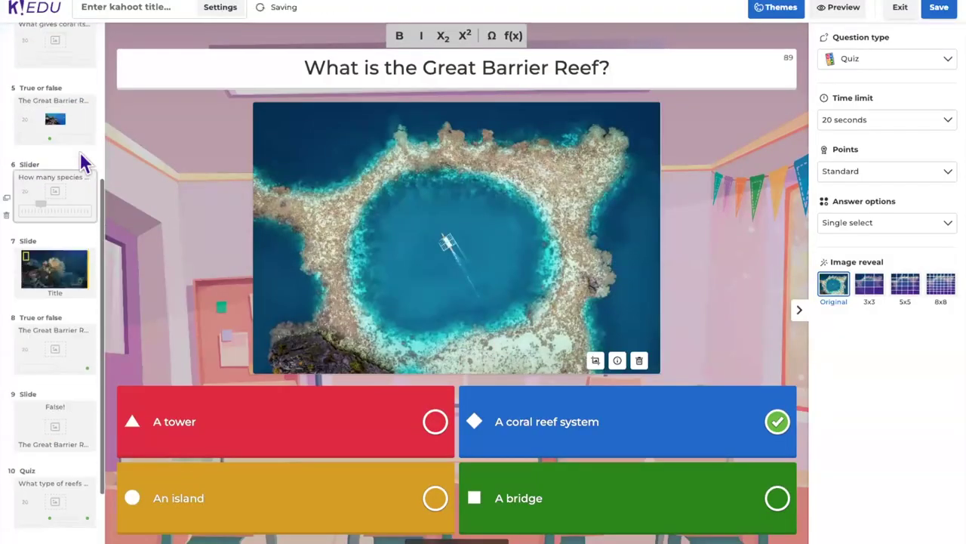
# Step: Try Private visibility and the aerial reef photo as cover image in the kahoot's settings
pyautogui.click(219, 11)
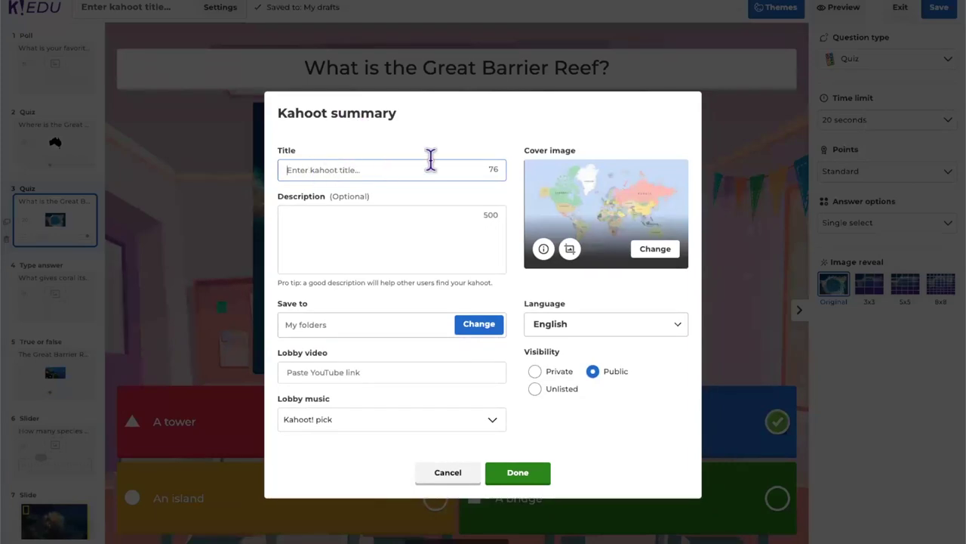
pyautogui.click(468, 327)
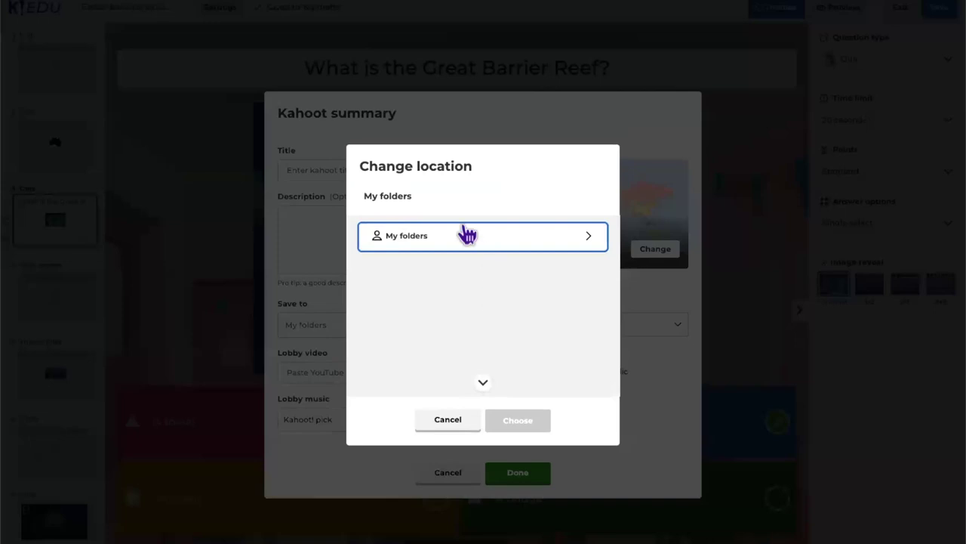
pyautogui.click(452, 427)
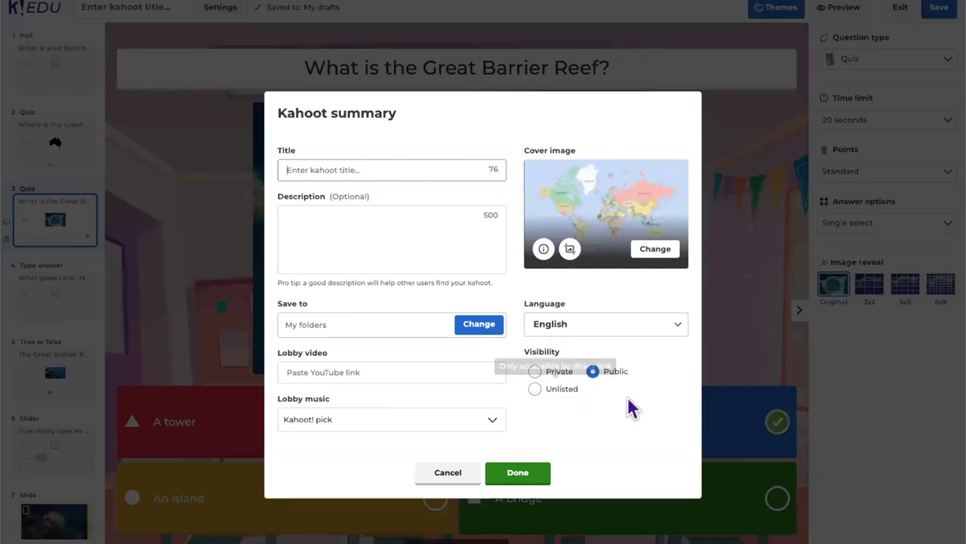
pyautogui.click(536, 371)
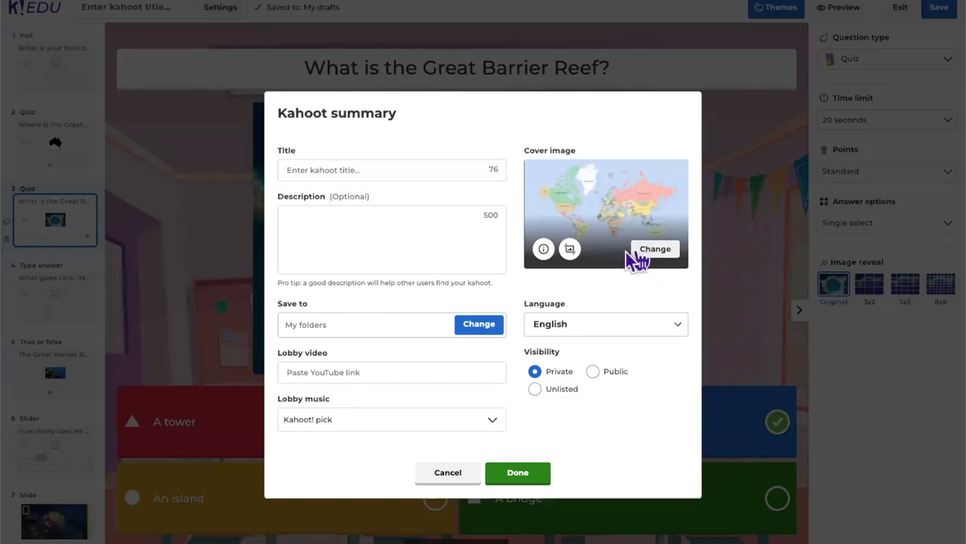
pyautogui.click(653, 255)
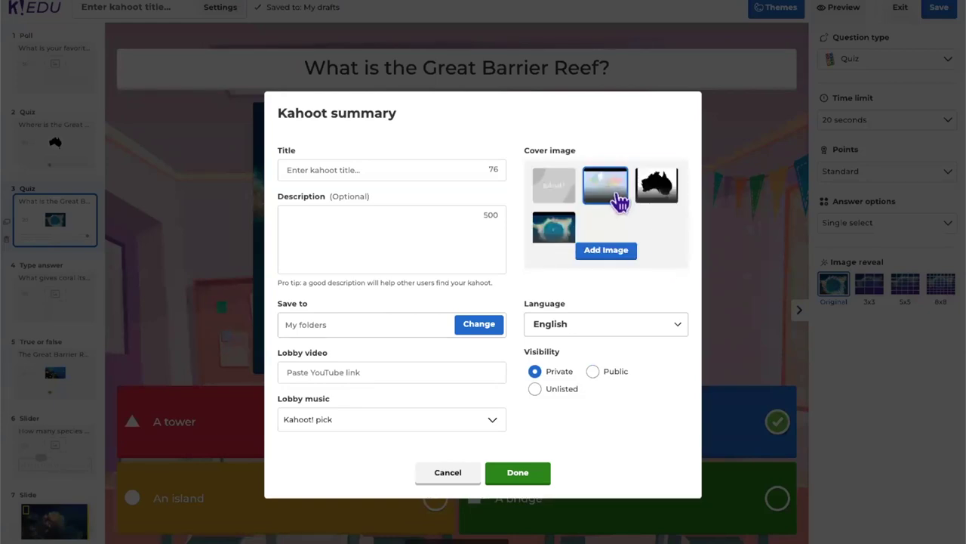
pyautogui.click(568, 226)
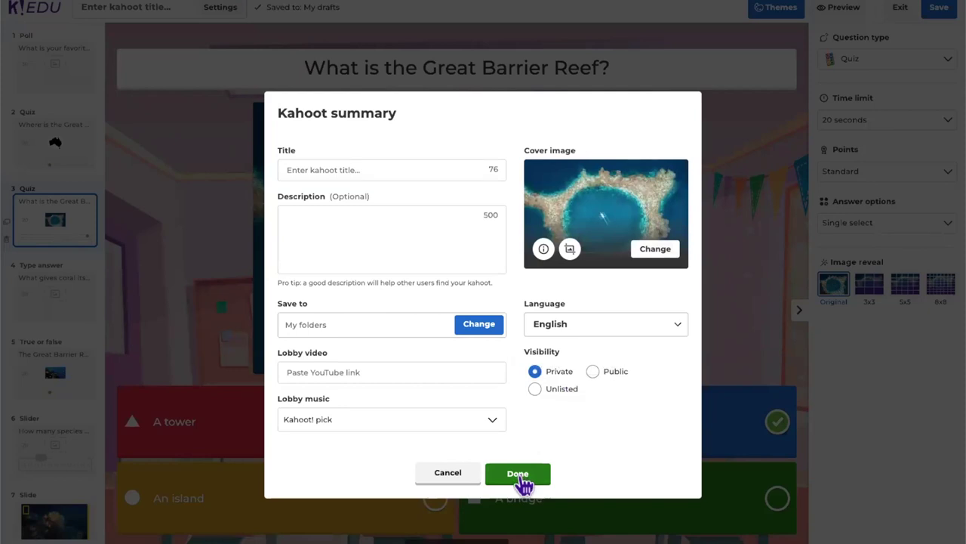
pyautogui.click(468, 476)
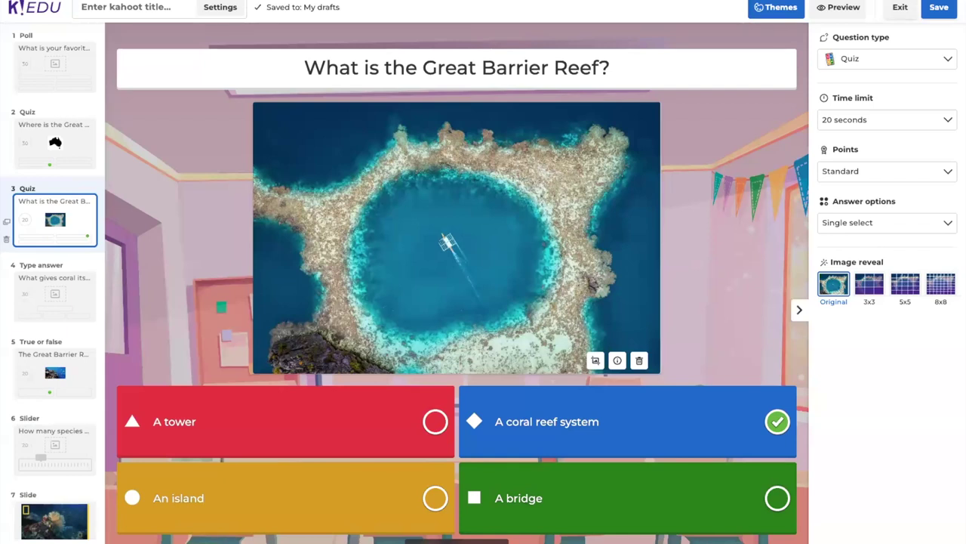
# Step: Download the template for importing a kahoot from a spreadsheet and leave the import without uploading a file
pyautogui.click(53, 538)
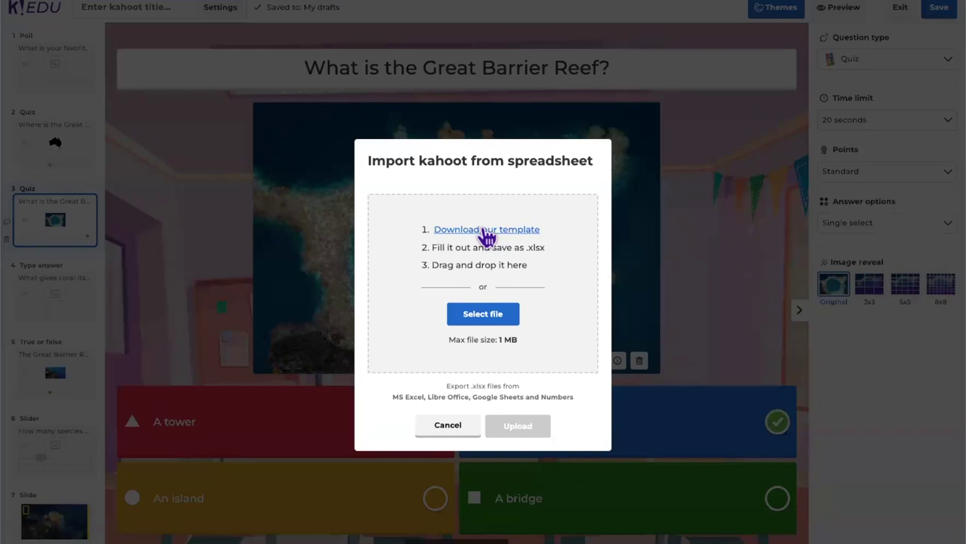
pyautogui.click(489, 234)
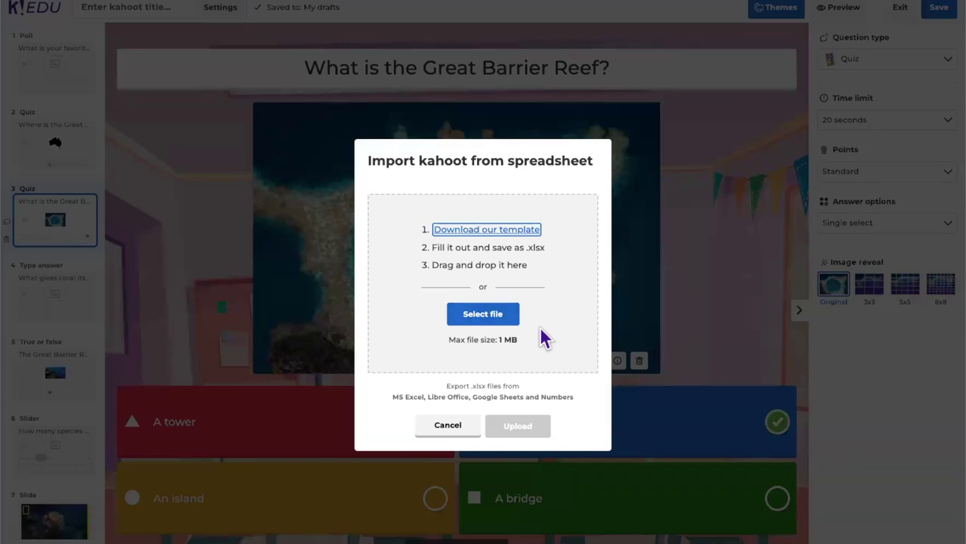
pyautogui.click(449, 427)
# Step: Import slides from a presentation file into the kahoot and keep editing while they import
pyautogui.scroll(-5, 71, 431)
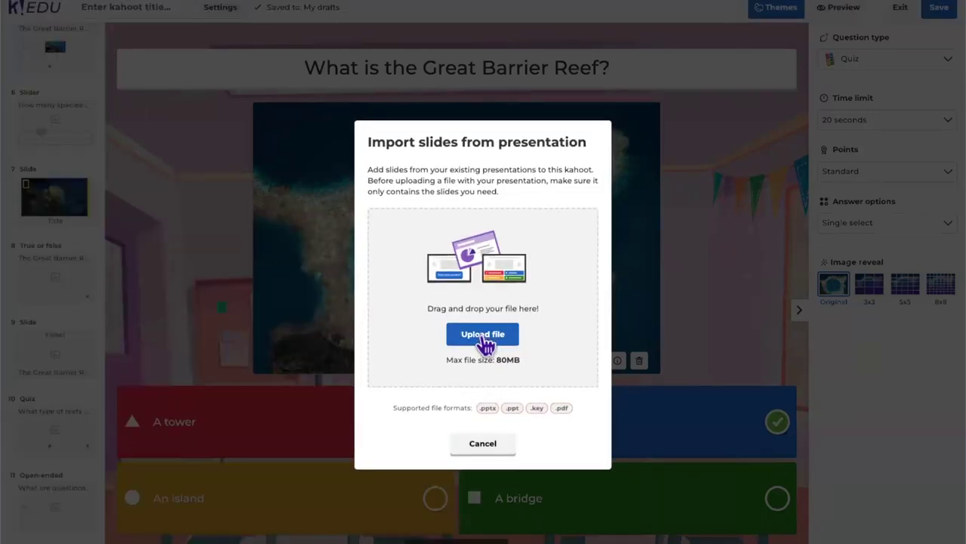
pyautogui.click(483, 337)
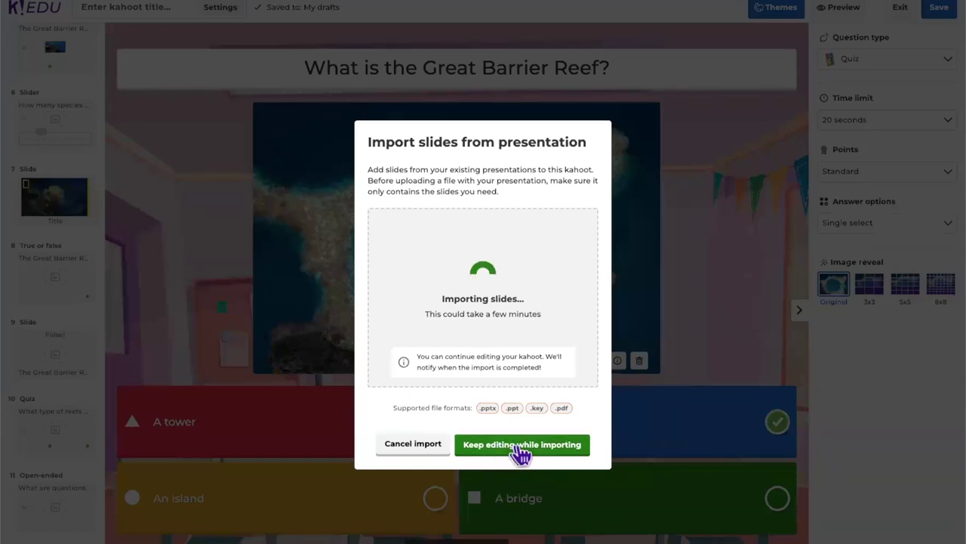
pyautogui.click(520, 445)
# Step: Examine the imported slides at the end of the kahoot, including the "How to save time creating kahoots" slide
pyautogui.scroll(-3, 76, 393)
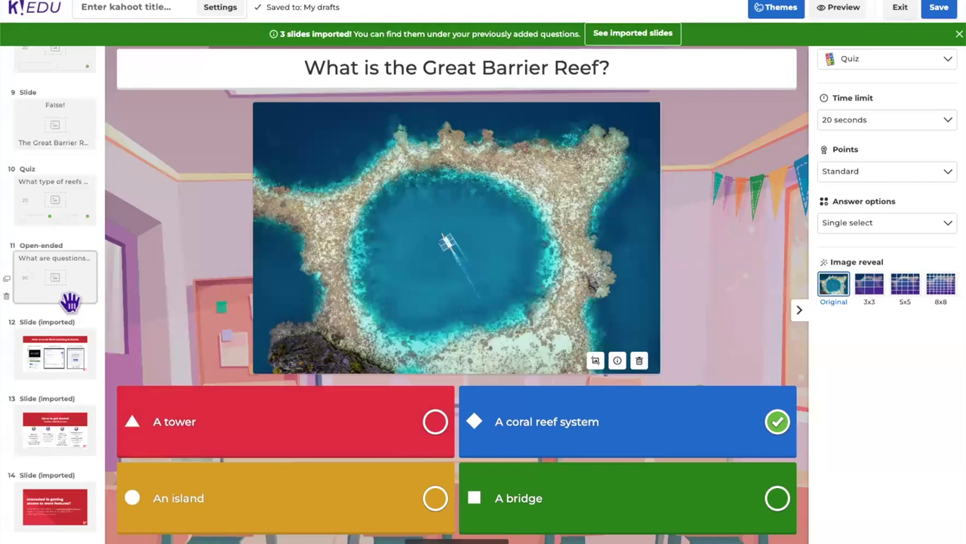
pyautogui.scroll(4, 64, 294)
pyautogui.scroll(-4, 64, 260)
pyautogui.moveTo(69, 335); pyautogui.dragTo(62, 368)
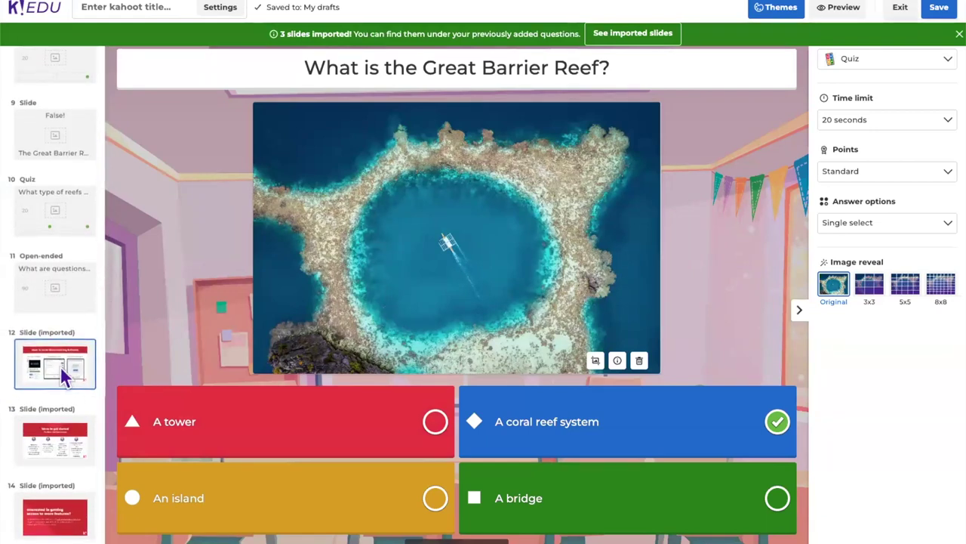
pyautogui.click(61, 366)
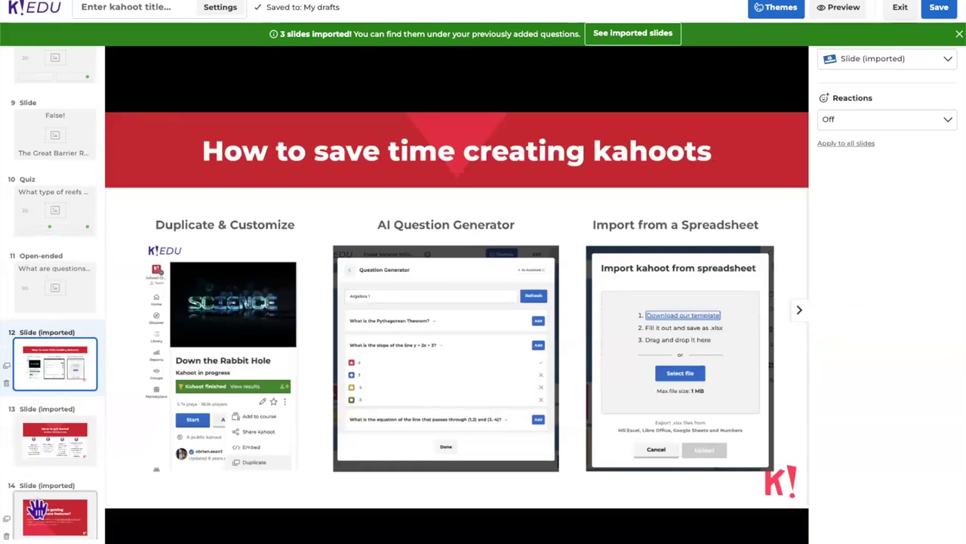
pyautogui.scroll(1, 83, 356)
pyautogui.scroll(10, 77, 343)
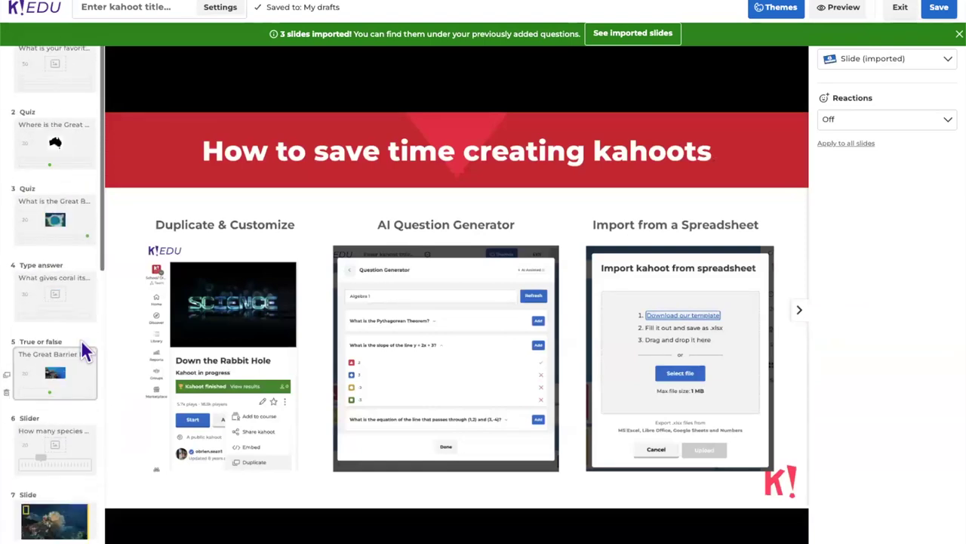
# Step: Dismiss the slide import notice and set the time limit of the "What is the Great Barrier Reef?" question to 30 seconds
pyautogui.click(52, 87)
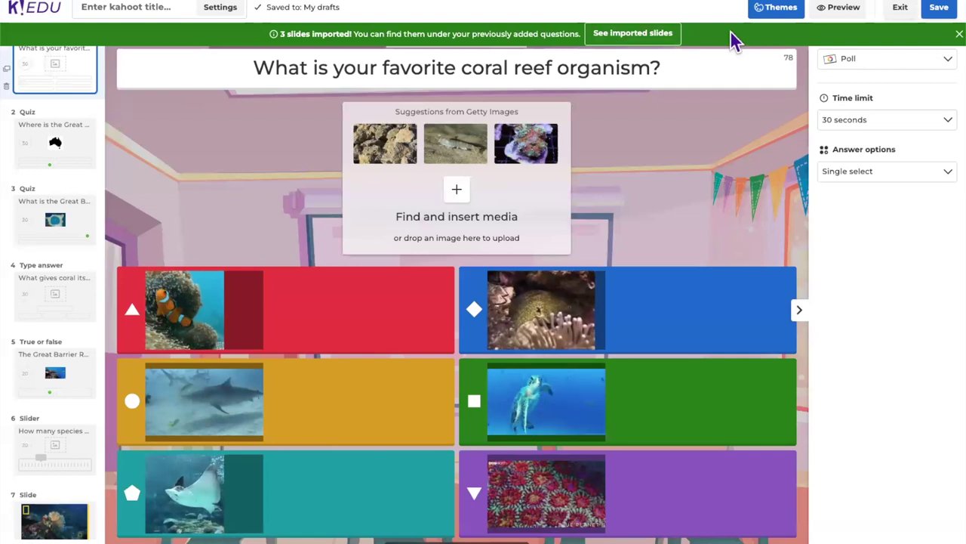
pyautogui.click(959, 35)
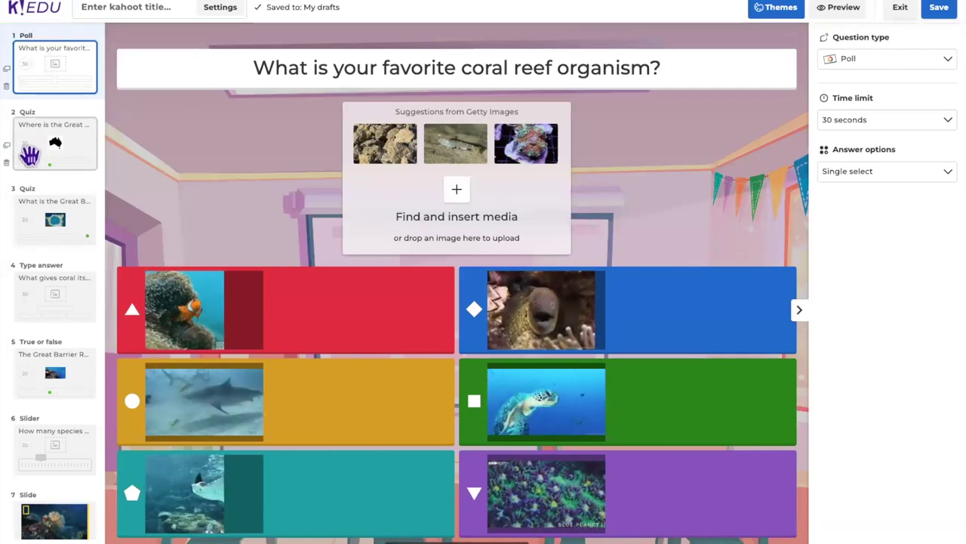
pyautogui.click(58, 223)
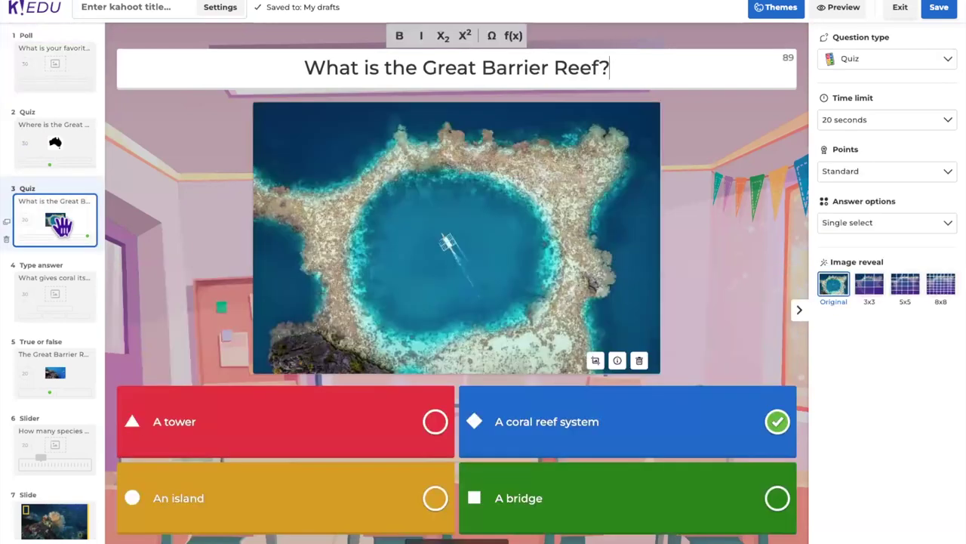
pyautogui.click(893, 120)
pyautogui.click(881, 215)
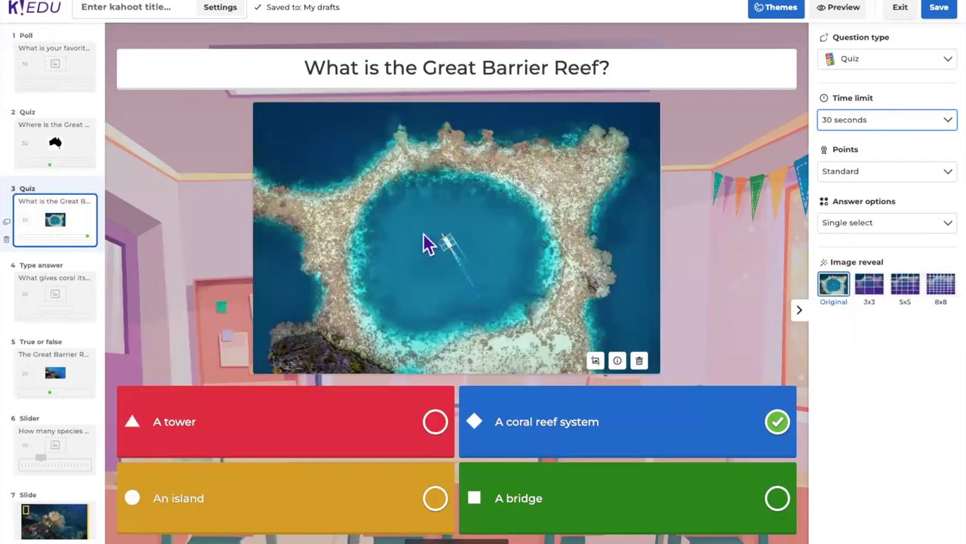
# Step: Title the kahoot "Demo Coral Reef Quiz" in its summary settings, after checking its questions and imported slides
pyautogui.click(46, 323)
pyautogui.click(59, 367)
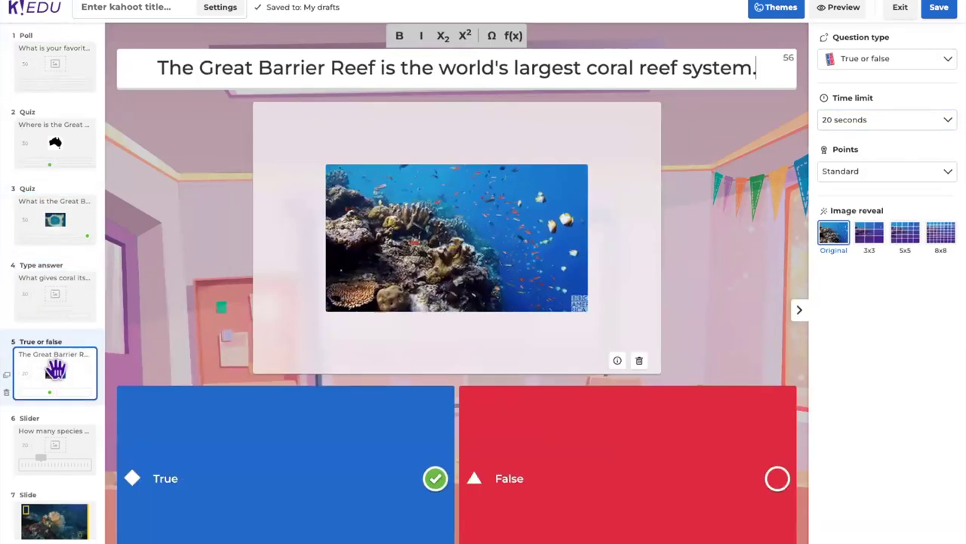
pyautogui.scroll(-5, 59, 367)
pyautogui.scroll(-6, 62, 370)
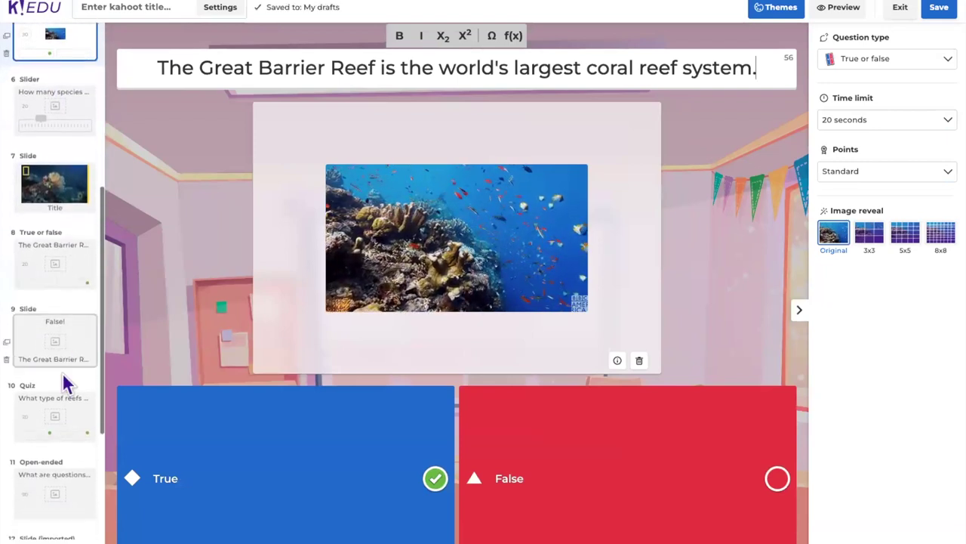
pyautogui.scroll(-2, 58, 351)
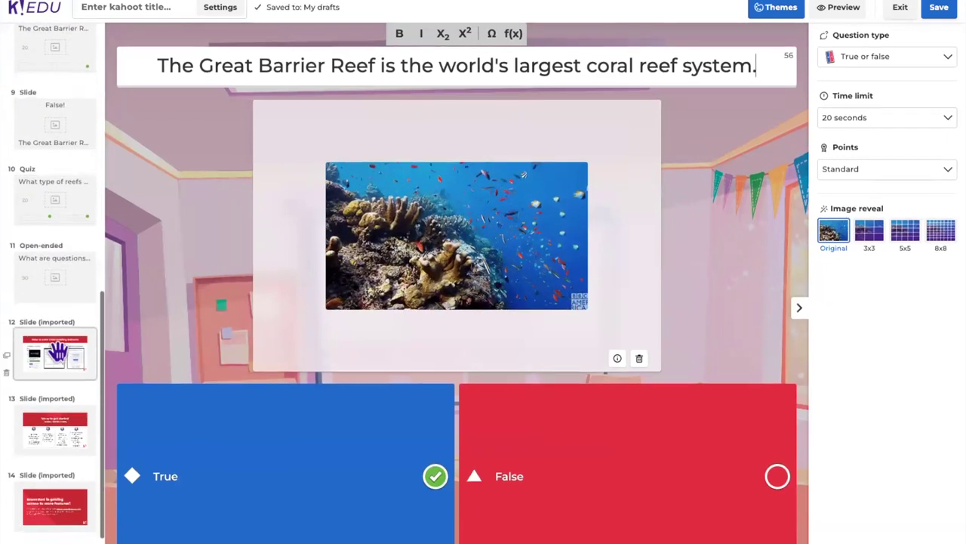
pyautogui.scroll(10, 54, 349)
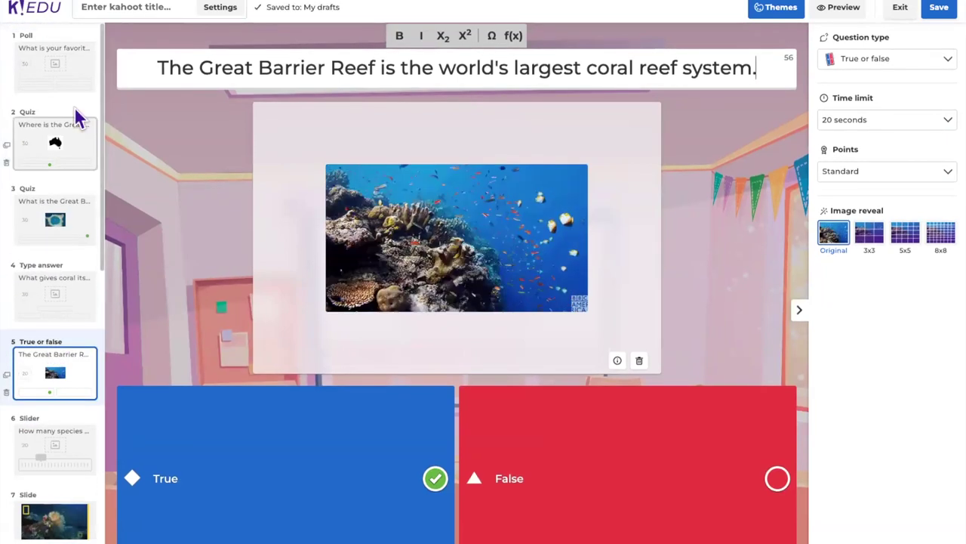
pyautogui.click(212, 10)
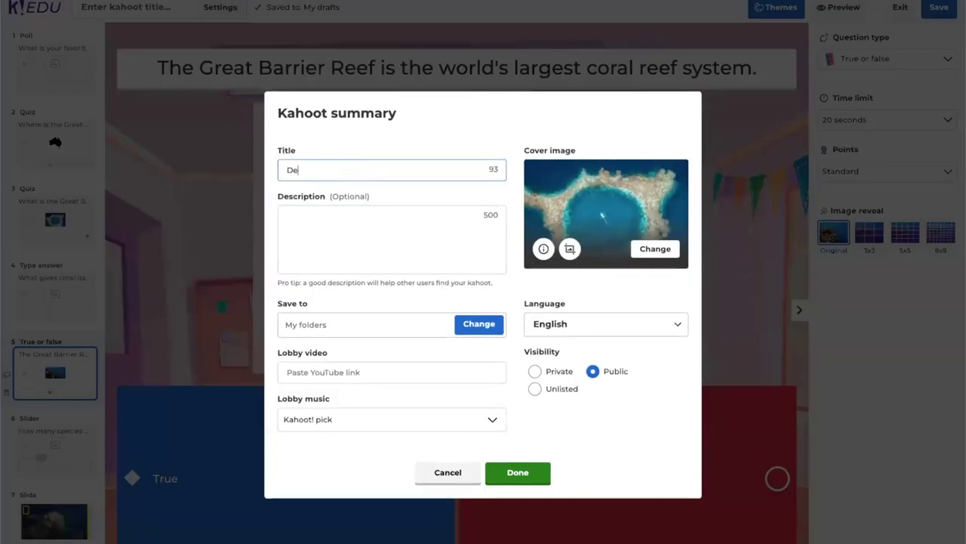
pyautogui.click(523, 476)
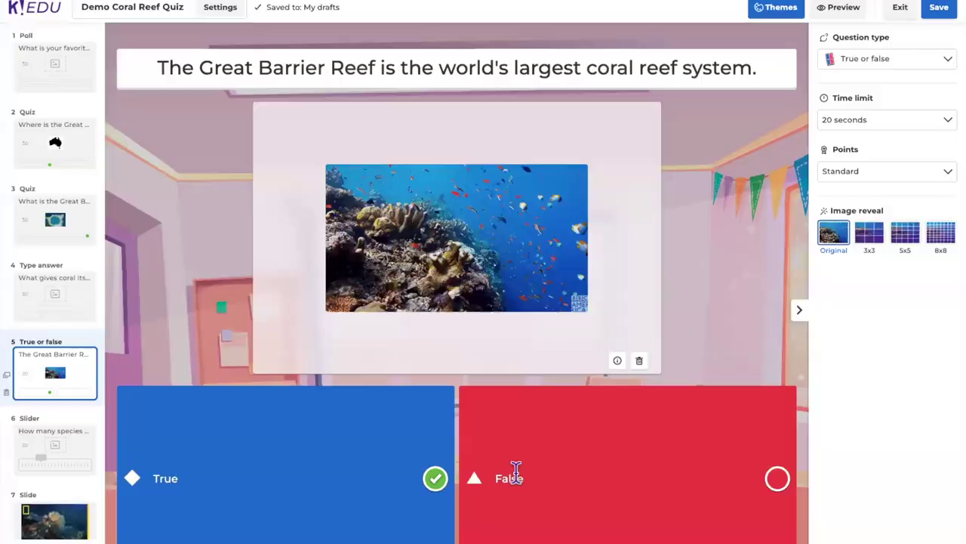
# Step: Examine the available themes and the blank custom theme editor, leaving it without creating a theme
pyautogui.click(783, 11)
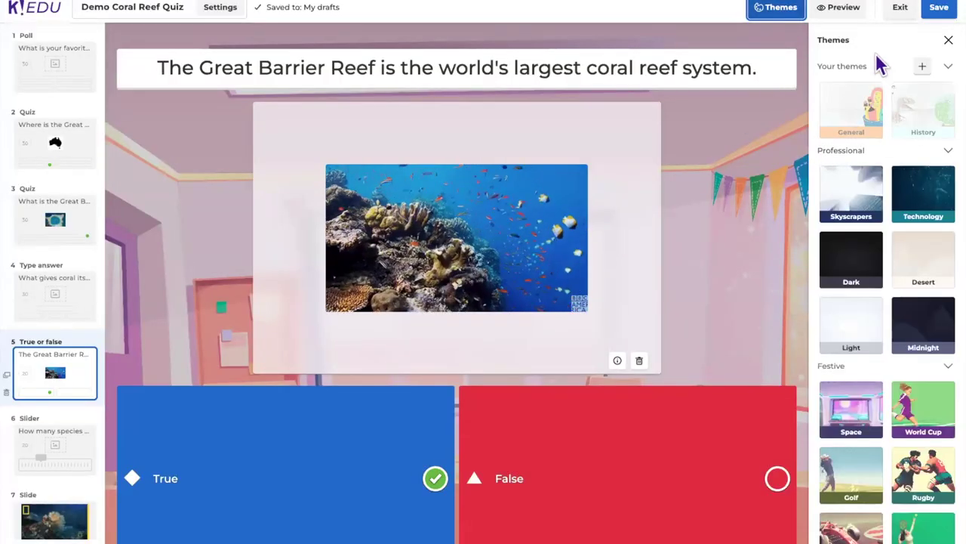
pyautogui.scroll(-1, 909, 157)
pyautogui.scroll(-1, 906, 151)
pyautogui.scroll(2, 898, 155)
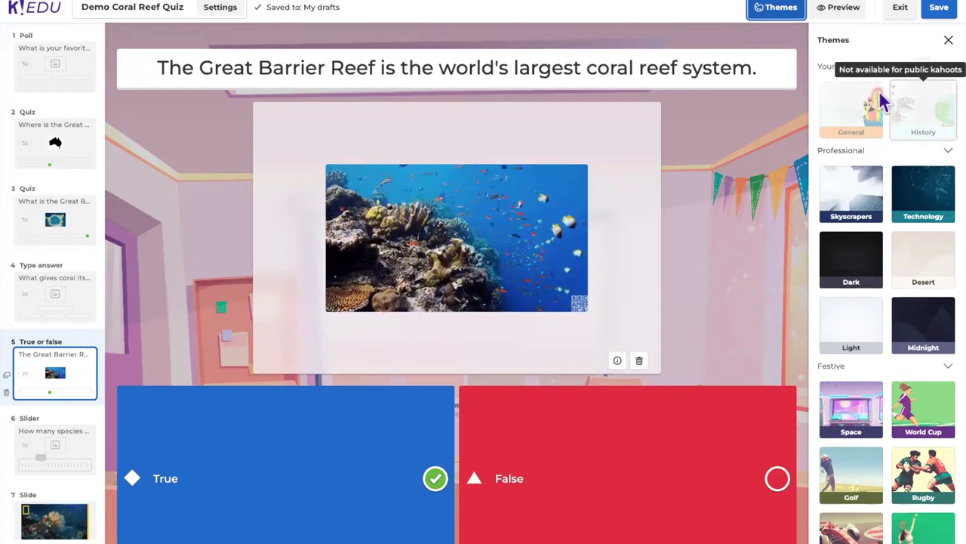
pyautogui.click(921, 67)
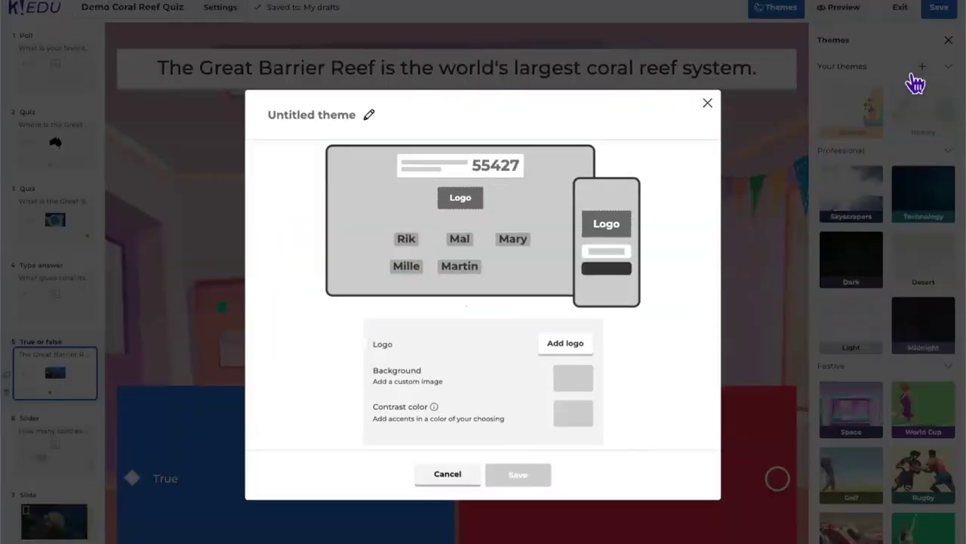
pyautogui.click(706, 105)
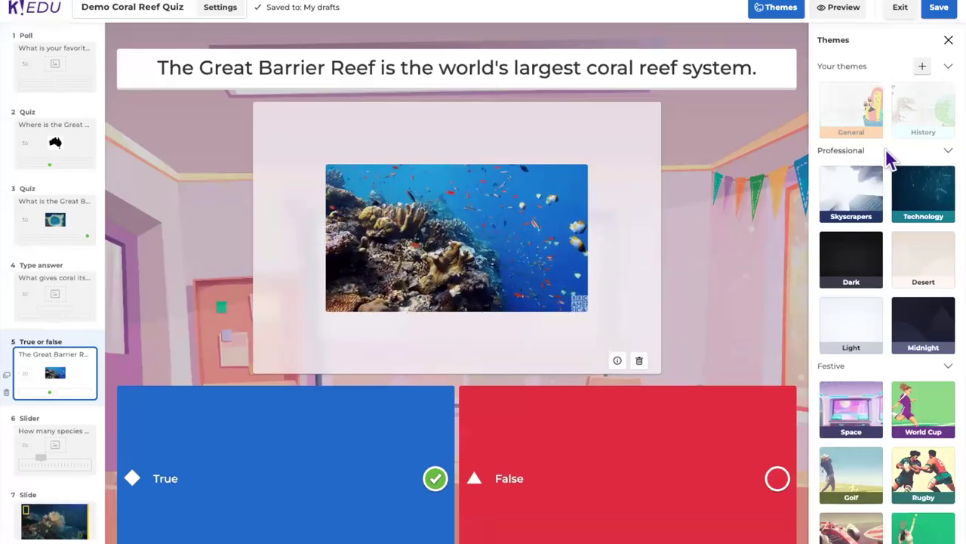
# Step: Look through the professional, festive and free themes offered for the kahoot
pyautogui.scroll(-4, 887, 157)
pyautogui.scroll(-6, 917, 215)
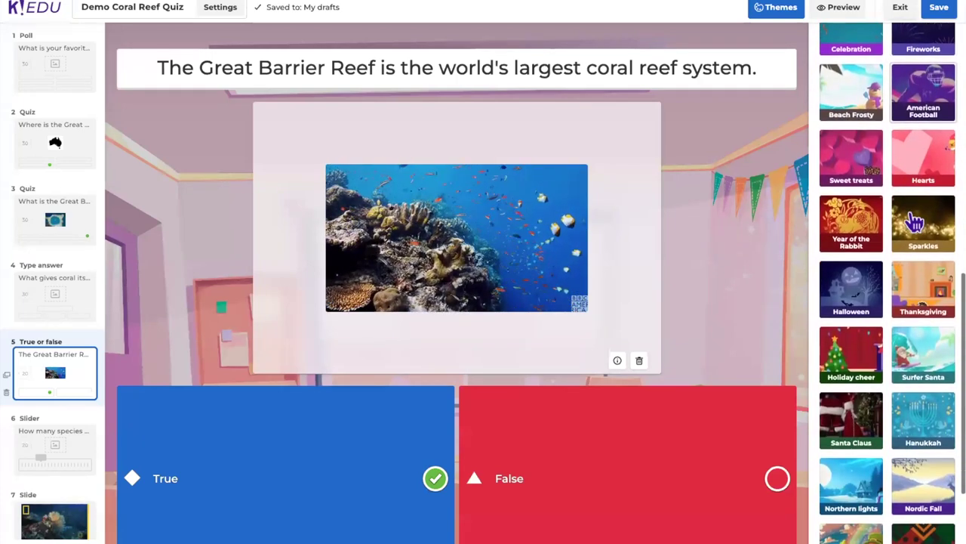
pyautogui.scroll(-3, 885, 268)
pyautogui.scroll(6, 884, 249)
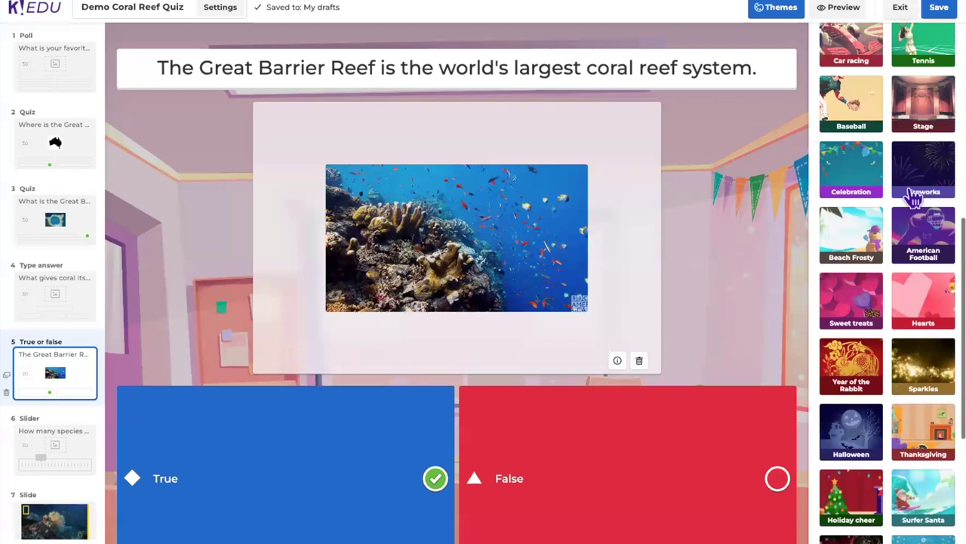
pyautogui.scroll(2, 906, 166)
pyautogui.scroll(1, 917, 168)
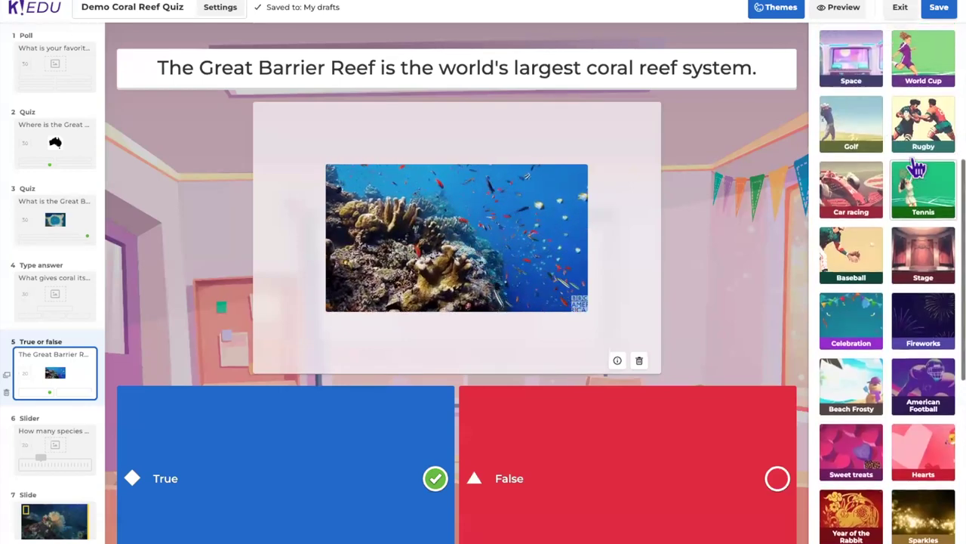
pyautogui.scroll(-8, 912, 300)
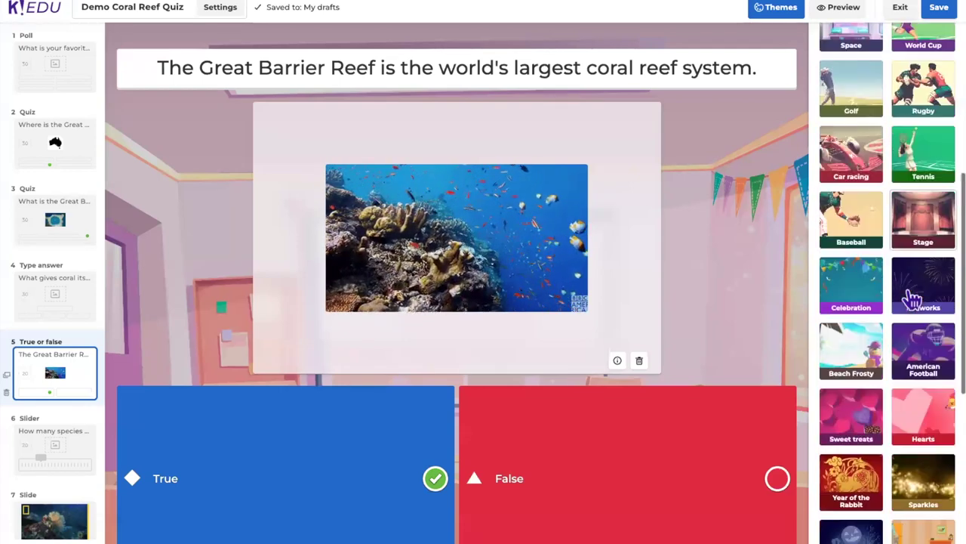
pyautogui.scroll(10, 912, 293)
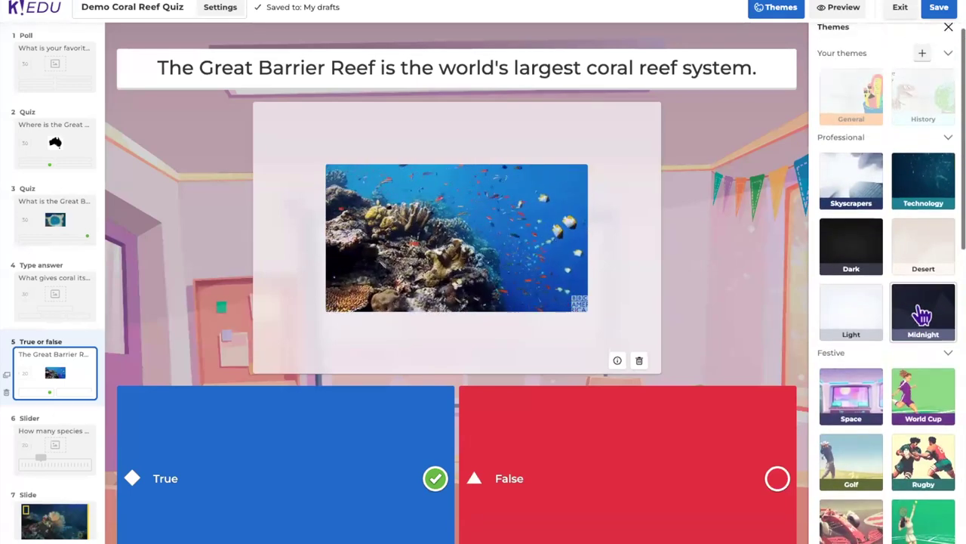
# Step: Try the Midnight theme on the kahoot and switch back to the Standard theme
pyautogui.click(912, 300)
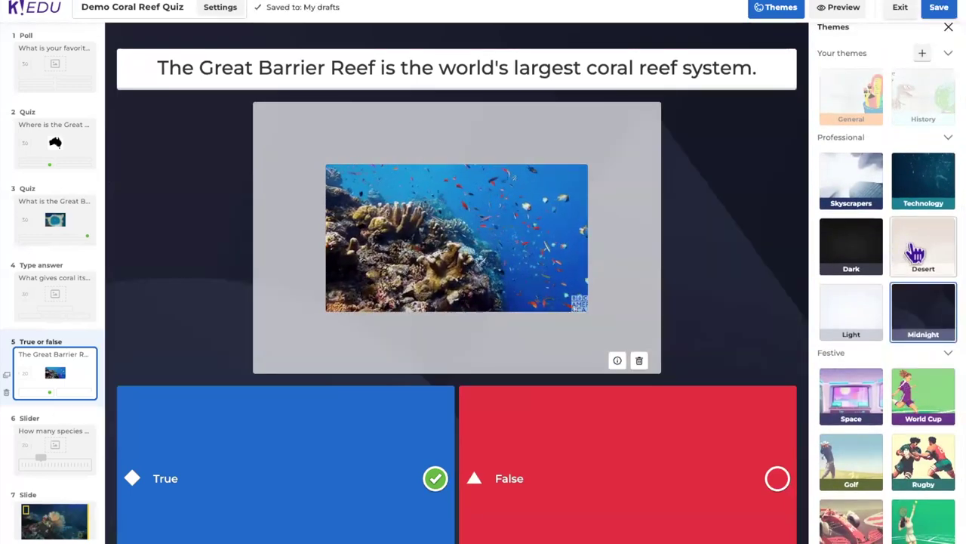
pyautogui.scroll(-10, 916, 254)
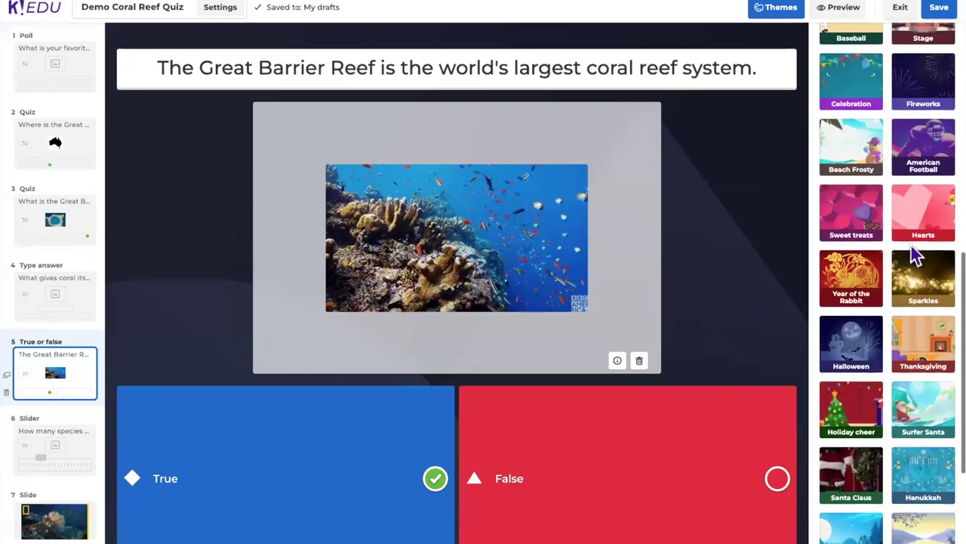
pyautogui.click(846, 484)
pyautogui.scroll(8, 868, 336)
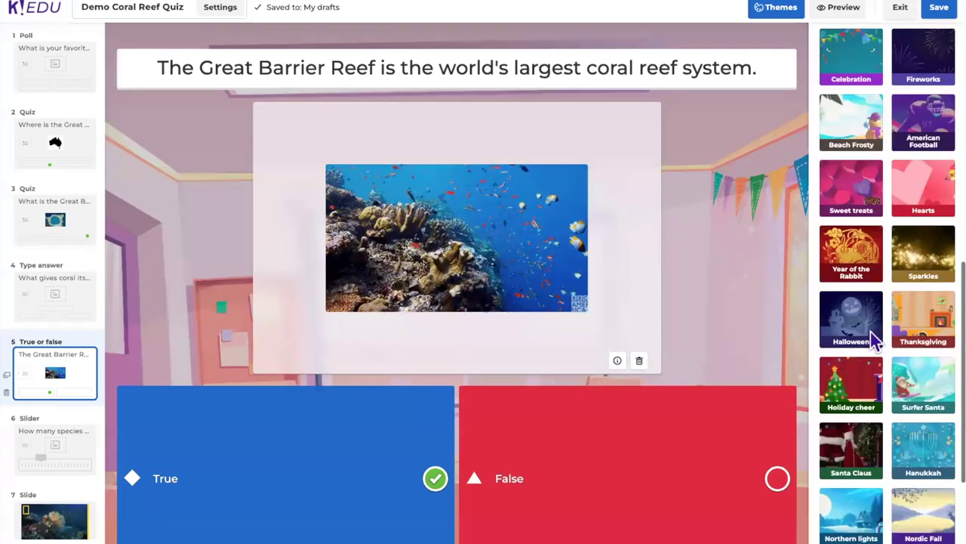
# Step: Try the Space theme on the kahoot, restore the Standard theme and close the theme selection
pyautogui.scroll(1, 868, 317)
pyautogui.click(847, 226)
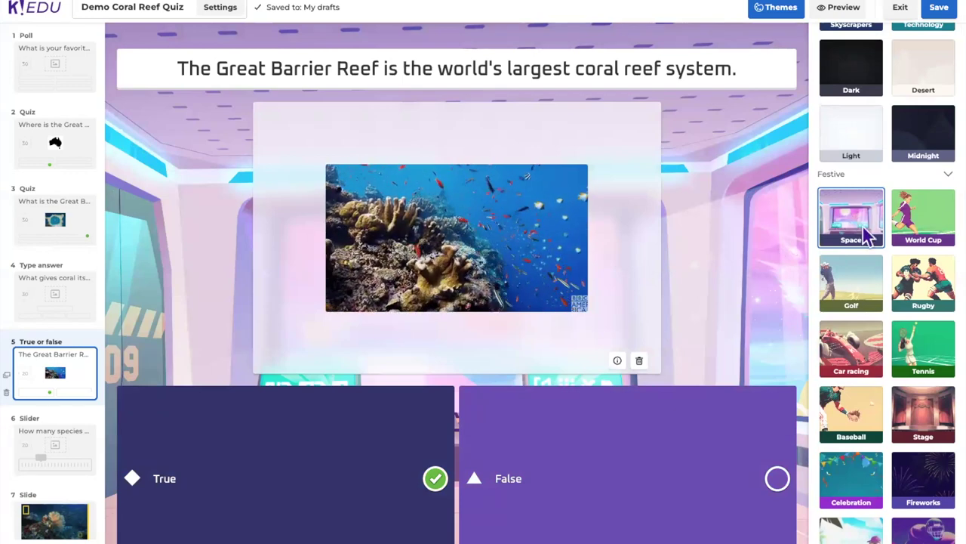
pyautogui.scroll(-10, 891, 242)
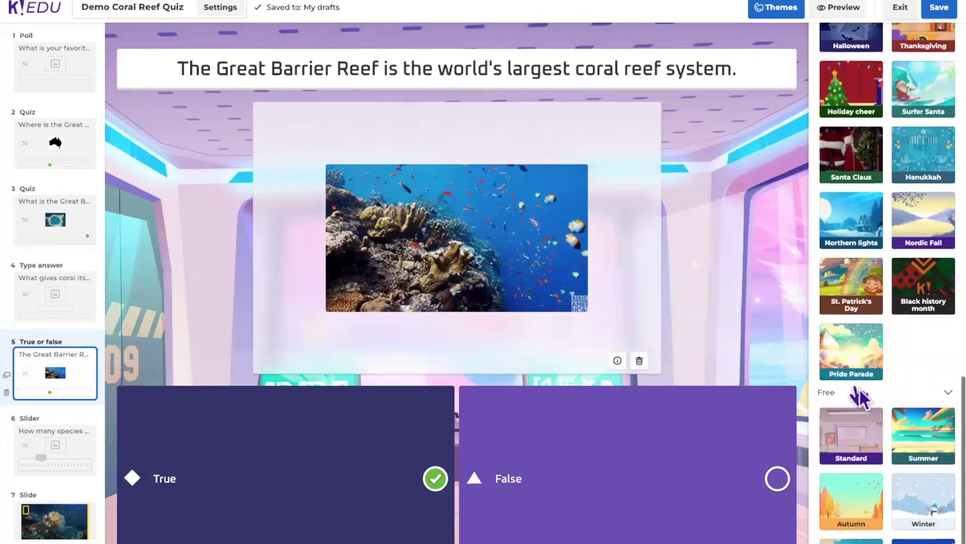
pyautogui.click(860, 450)
pyautogui.scroll(10, 884, 145)
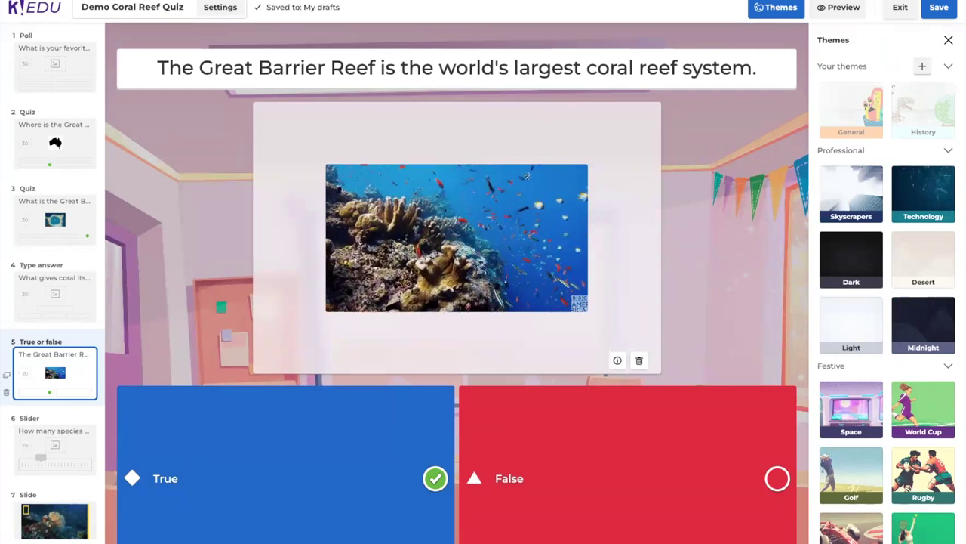
pyautogui.click(948, 39)
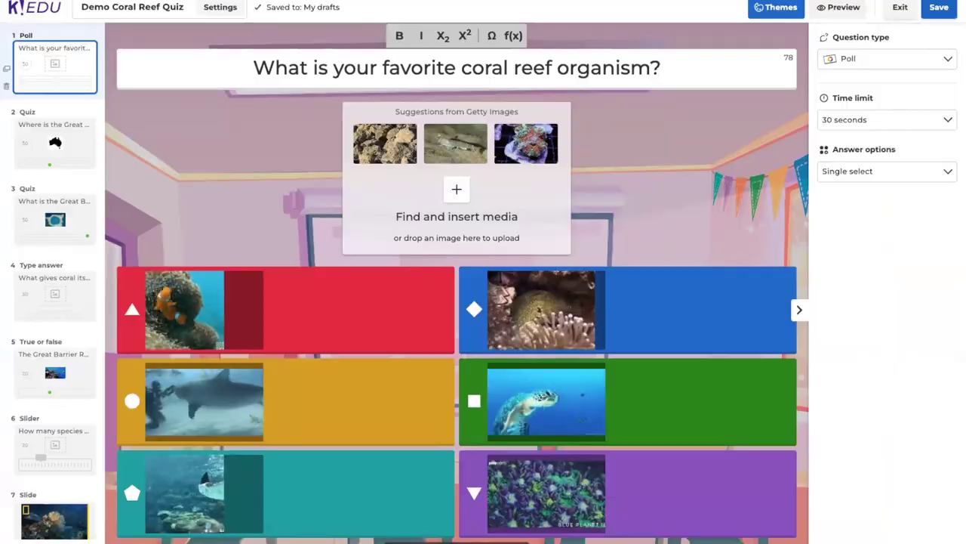
# Step: Save the finished kahoot, launch its preview session and finish editing to return to the library
pyautogui.click(900, 7)
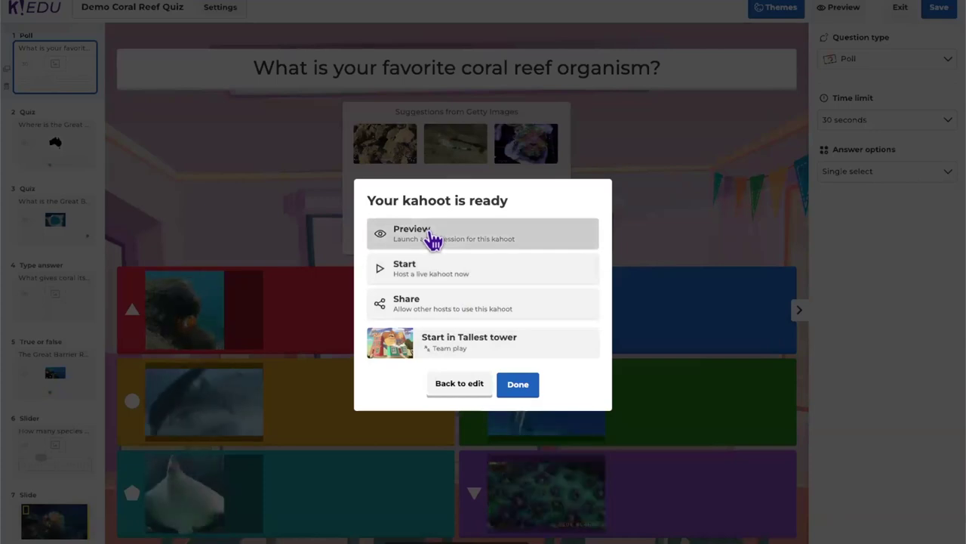
pyautogui.click(456, 231)
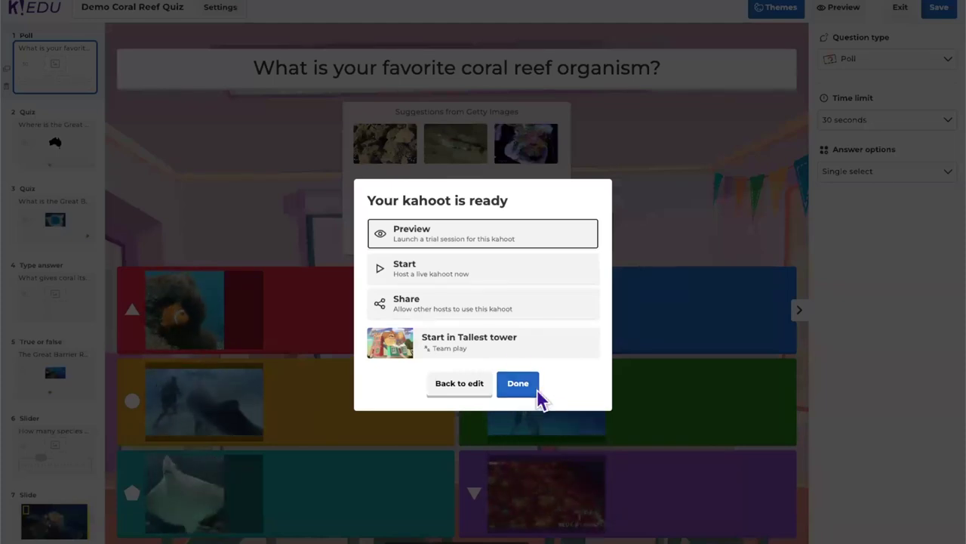
pyautogui.click(528, 387)
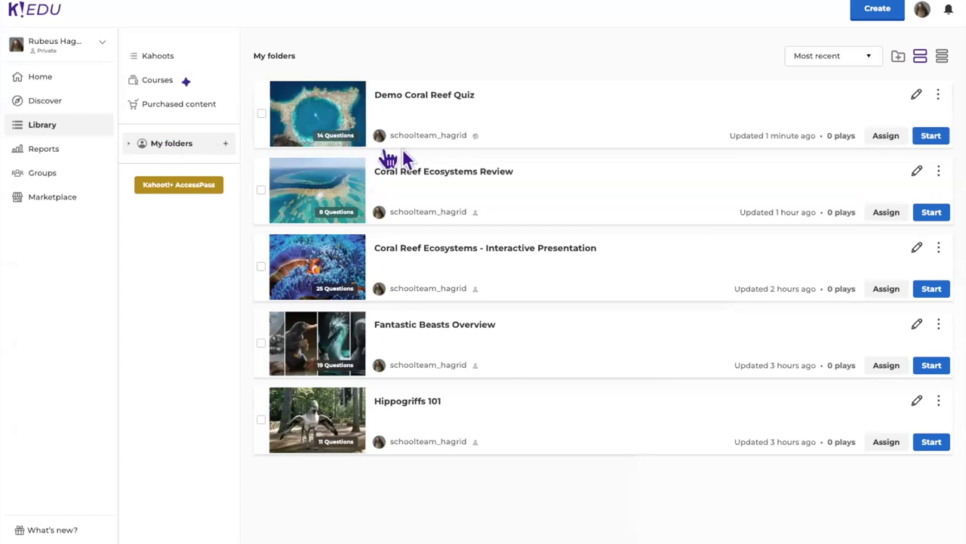
# Step: Set the visibility of Demo Coral Reef Quiz in the library to Private
pyautogui.click(476, 137)
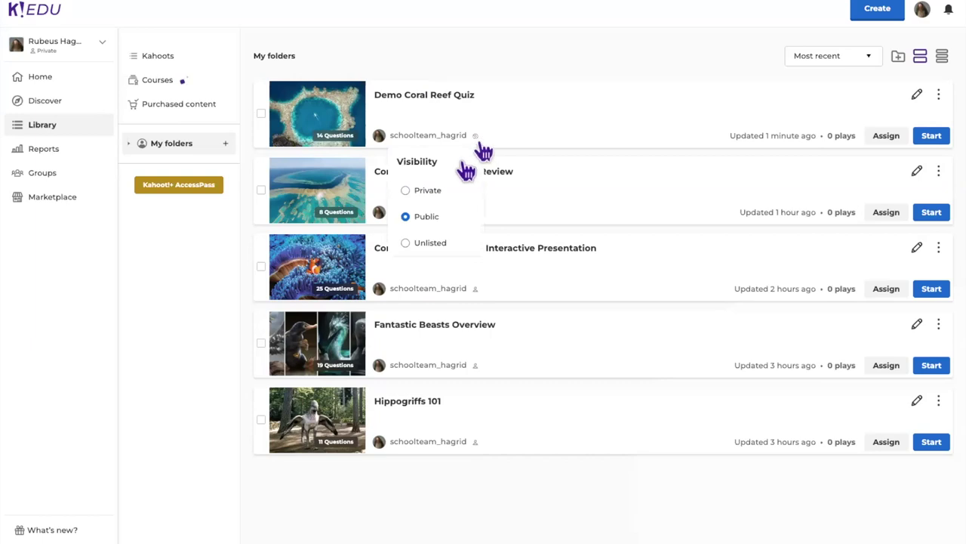
pyautogui.click(407, 193)
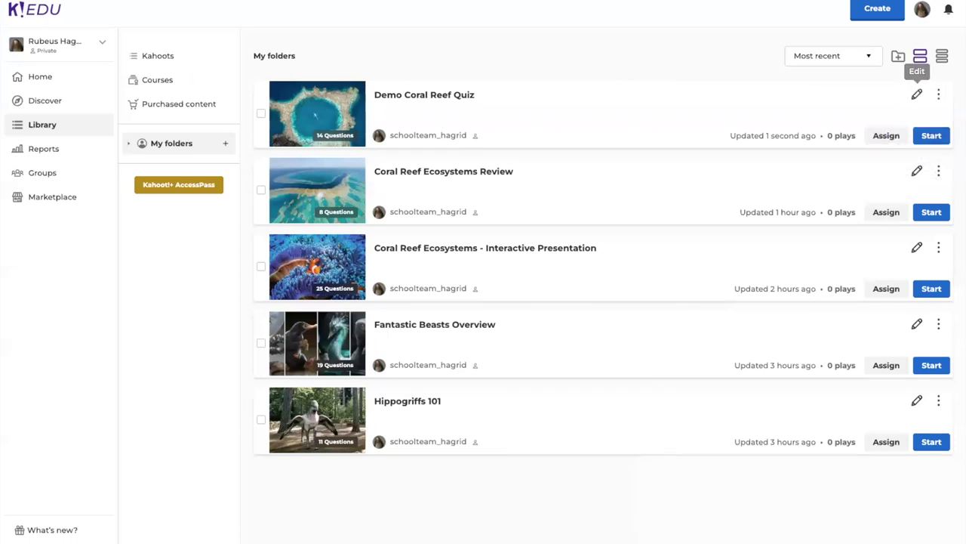
# Step: Check the sharing and management options of Demo Coral Reef Quiz and list the recent kahoots in the library
pyautogui.click(940, 95)
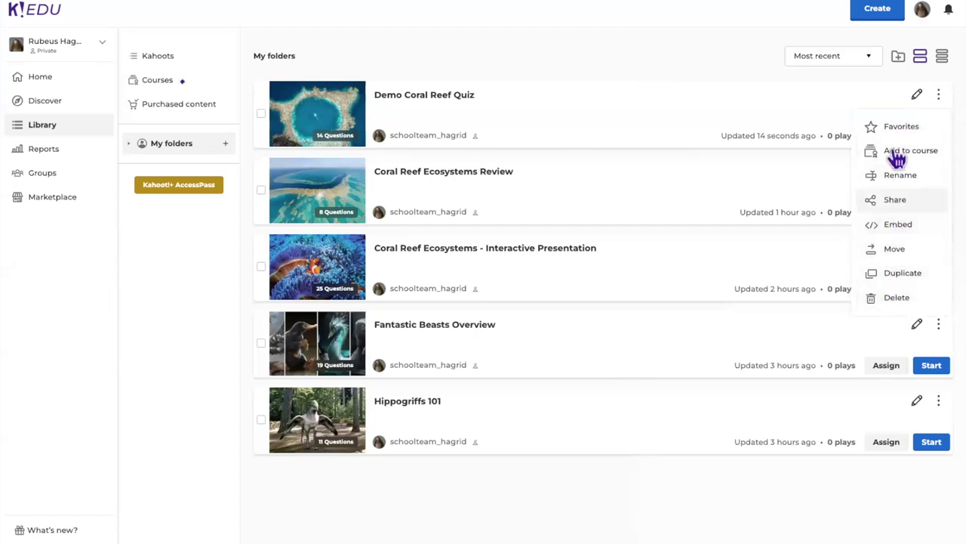
pyautogui.click(898, 200)
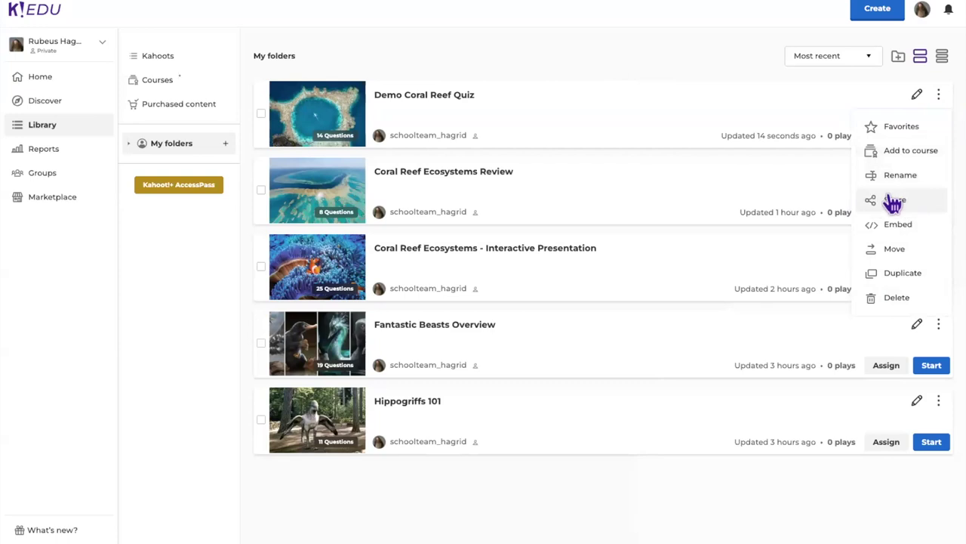
pyautogui.click(655, 64)
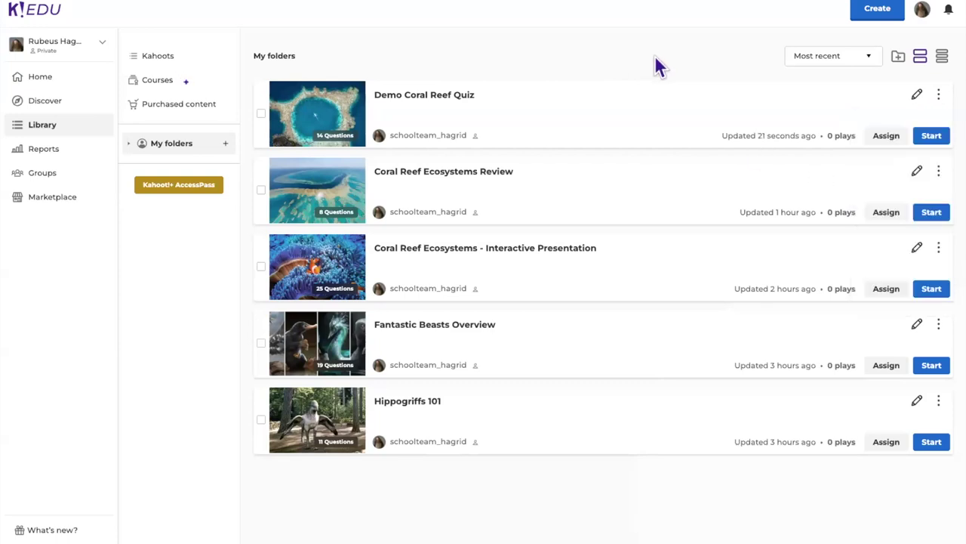
pyautogui.click(162, 59)
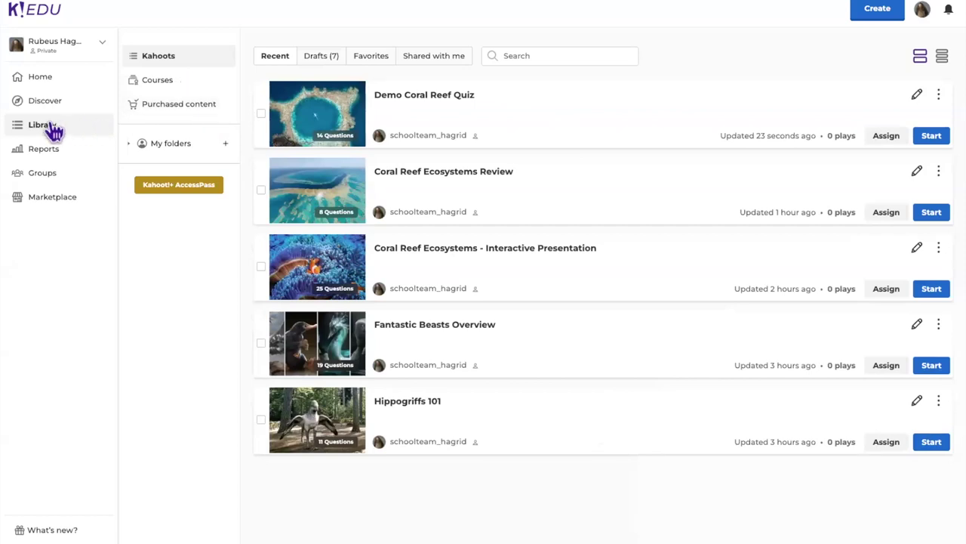
# Step: Look over the home page, return to the library and start hosting Demo Coral Reef Quiz
pyautogui.click(57, 83)
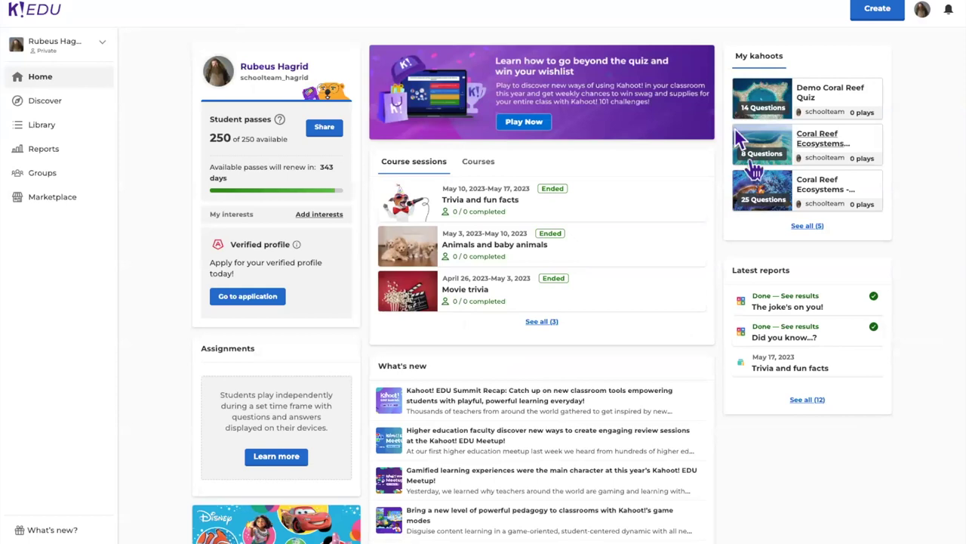
pyautogui.click(39, 130)
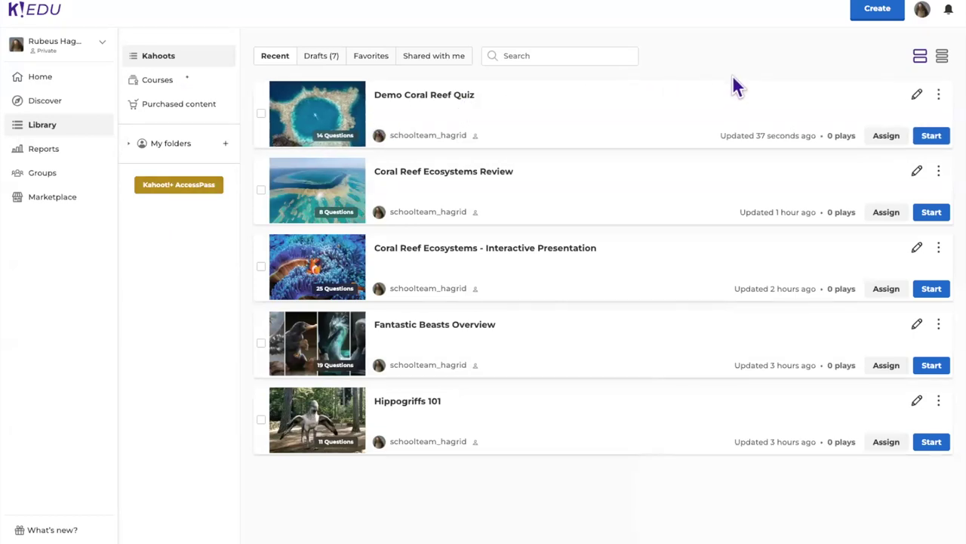
pyautogui.click(932, 139)
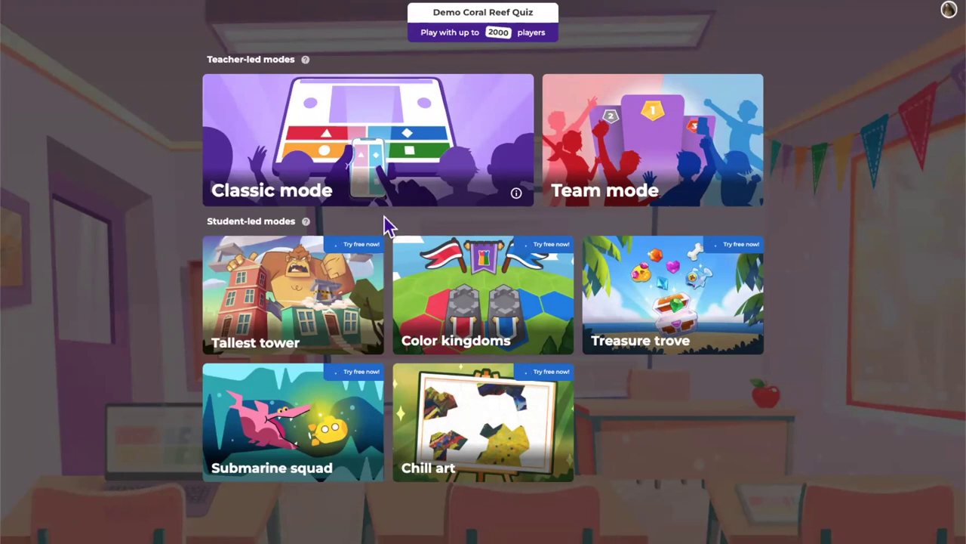
# Step: Review which content the Tallest tower mode would skip, cancel and go back to the game mode selection
pyautogui.click(366, 292)
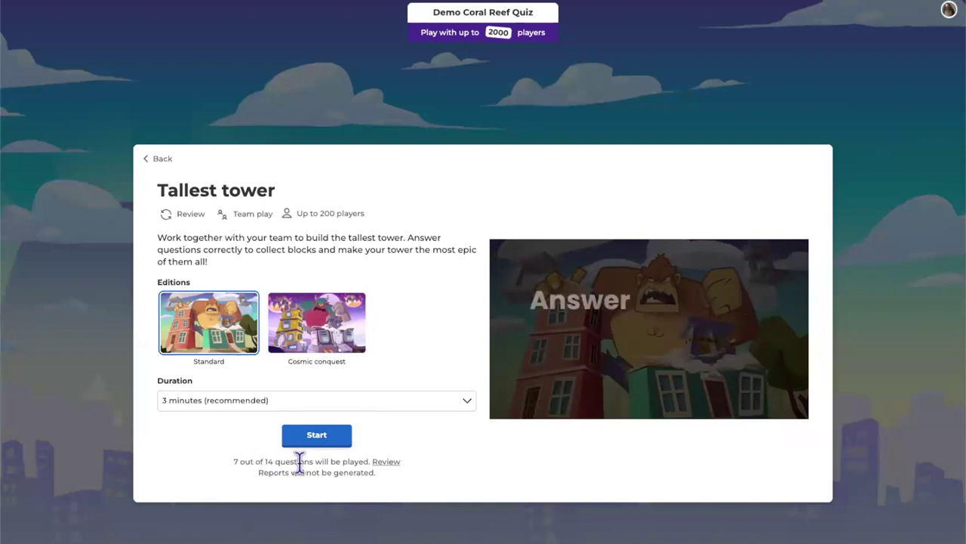
pyautogui.click(388, 461)
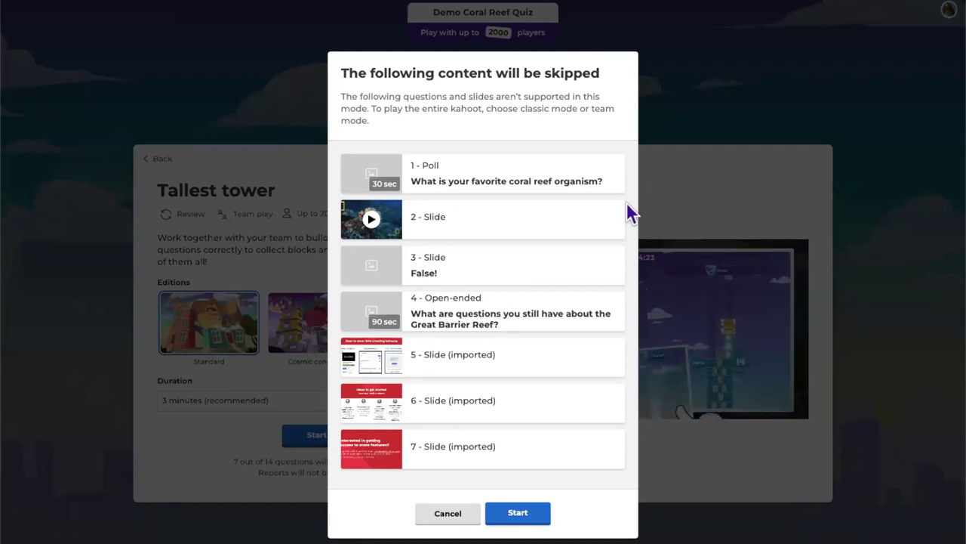
pyautogui.click(434, 511)
pyautogui.click(172, 163)
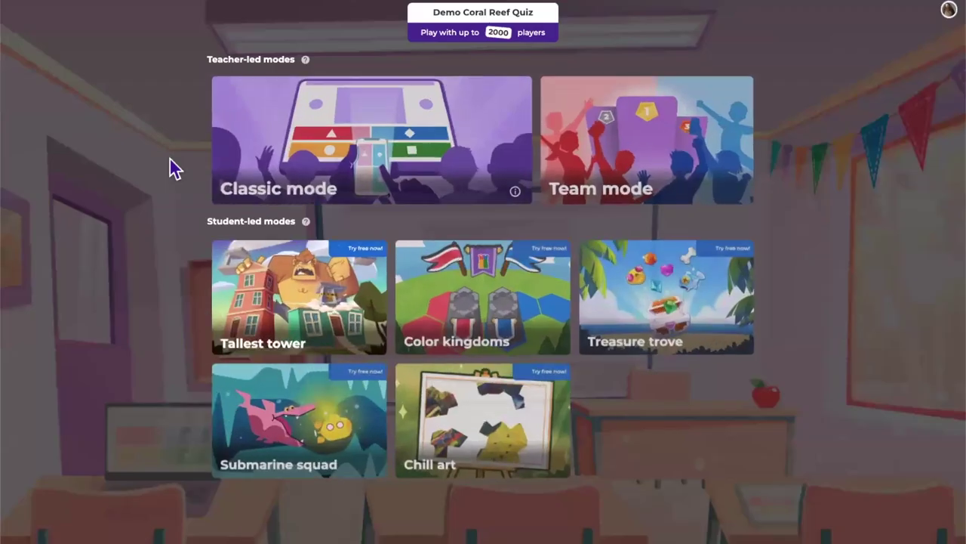
# Step: Host the quiz in Classic mode and look through the lobby's theme, music, hosting and learning settings
pyautogui.click(432, 147)
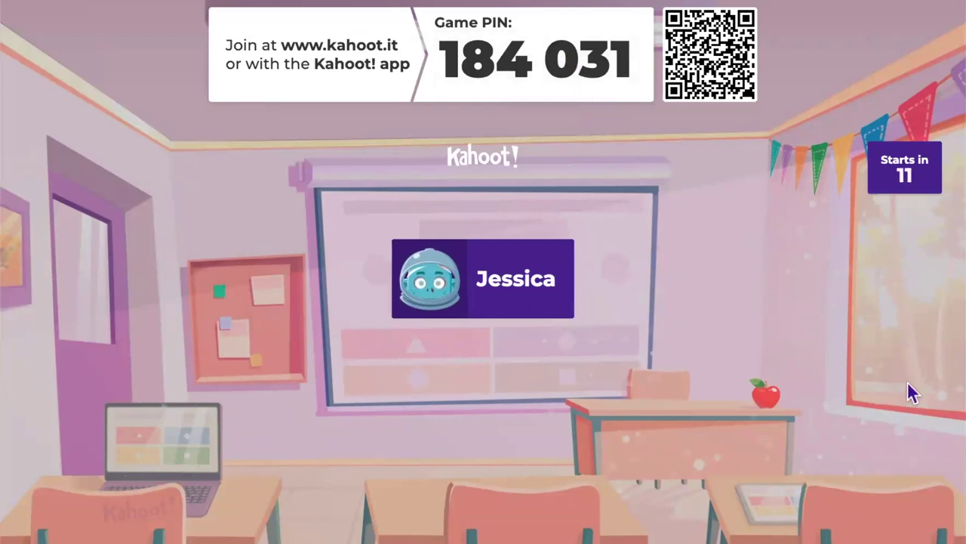
pyautogui.click(910, 486)
pyautogui.scroll(-2, 910, 486)
pyautogui.moveTo(936, 455)
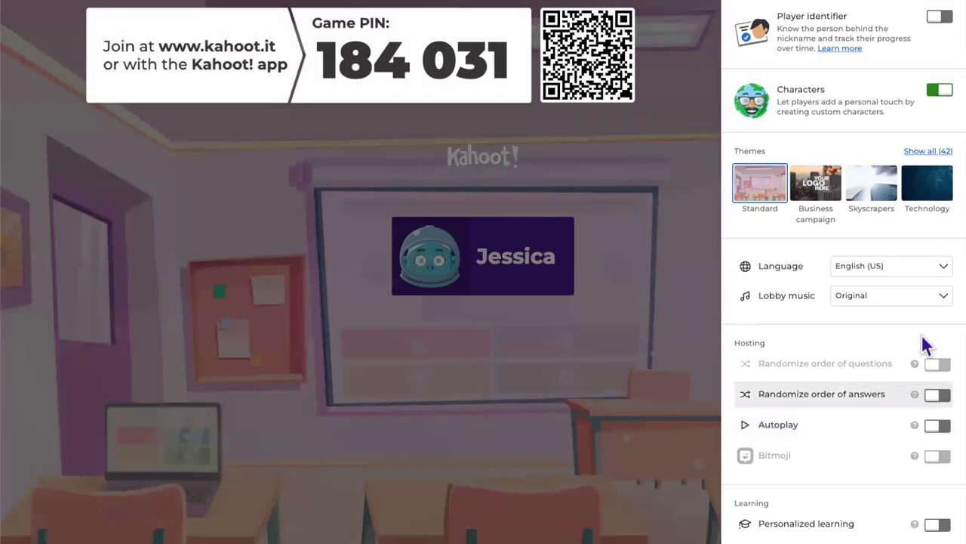
pyautogui.scroll(2, 932, 134)
pyautogui.click(938, 18)
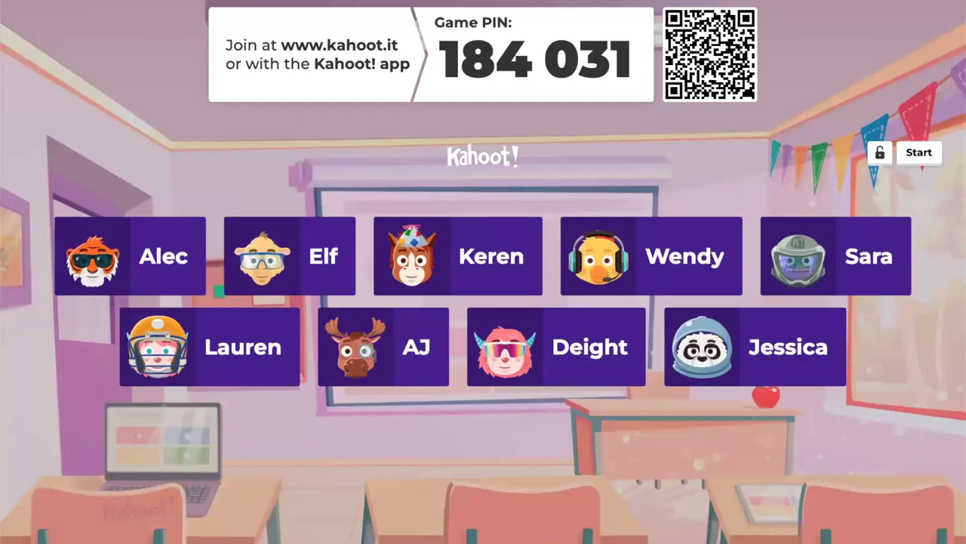
# Step: Examine the session settings again, including question display, player identifier, hosting, learning and privacy options, and close them
pyautogui.click(876, 462)
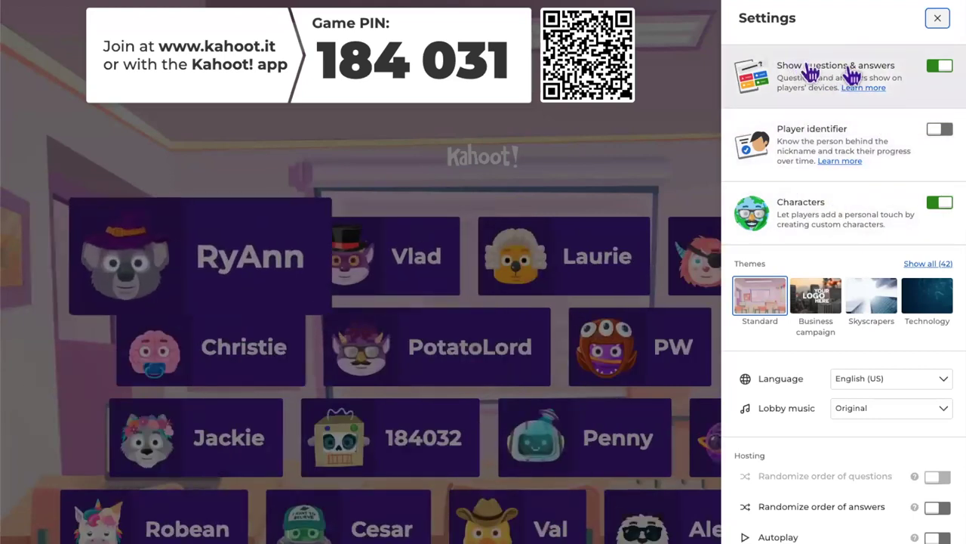
pyautogui.scroll(-3, 856, 155)
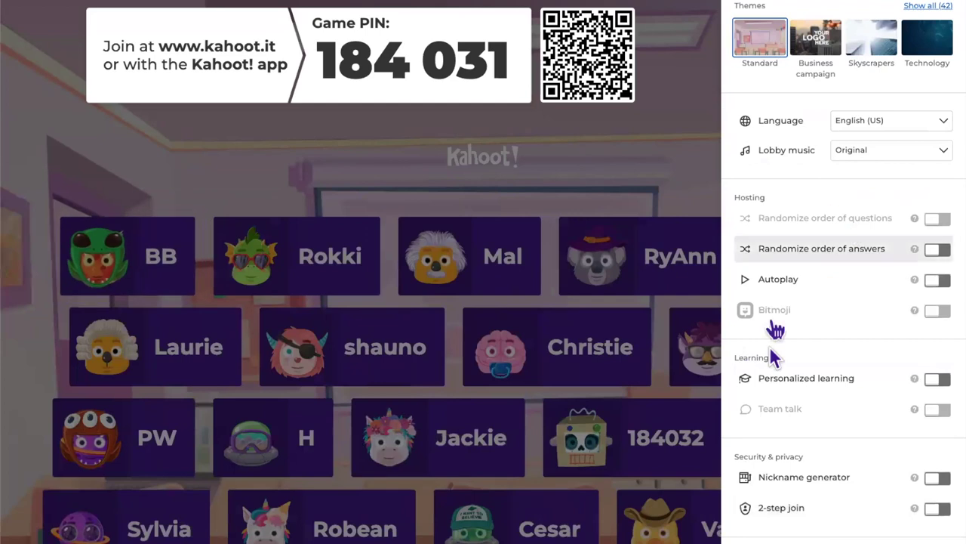
pyautogui.moveTo(917, 238)
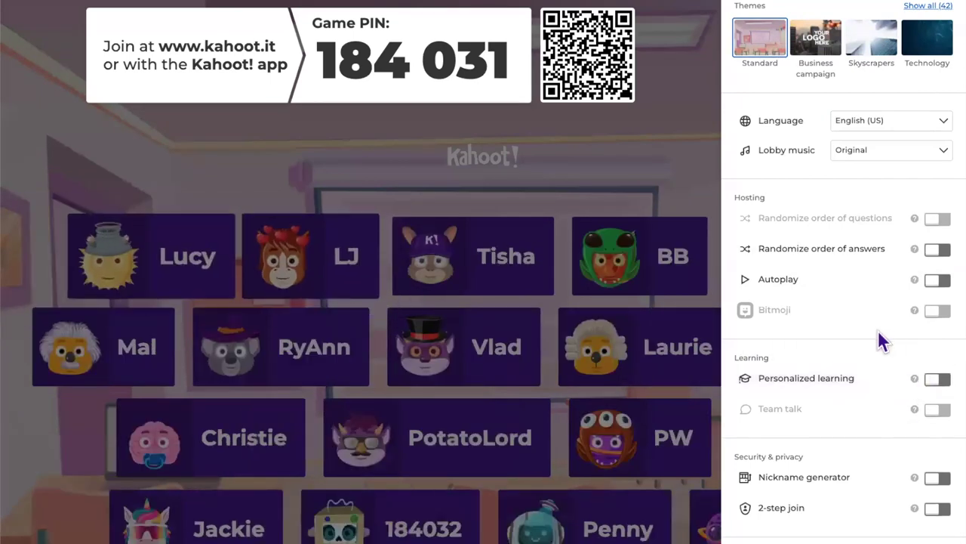
pyautogui.scroll(2, 883, 320)
pyautogui.scroll(3, 883, 320)
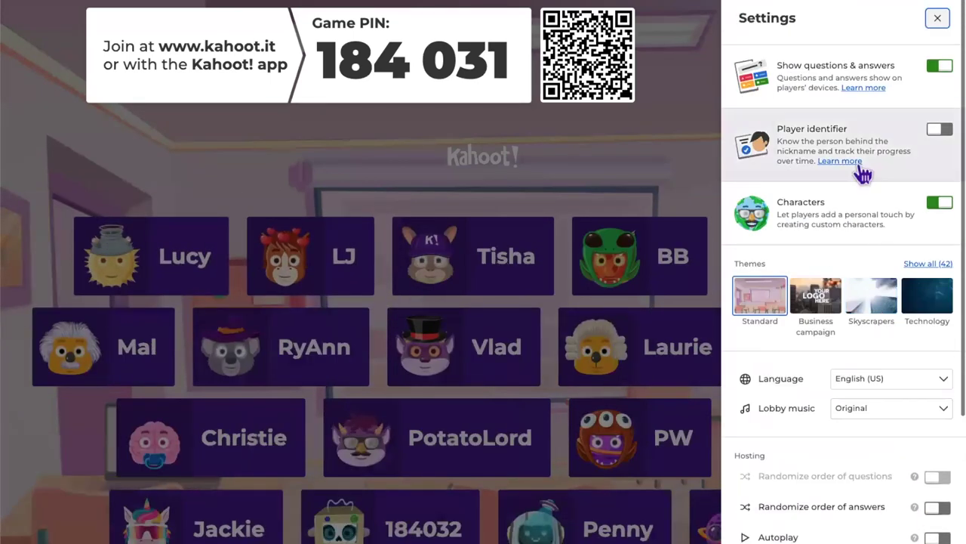
pyautogui.click(937, 19)
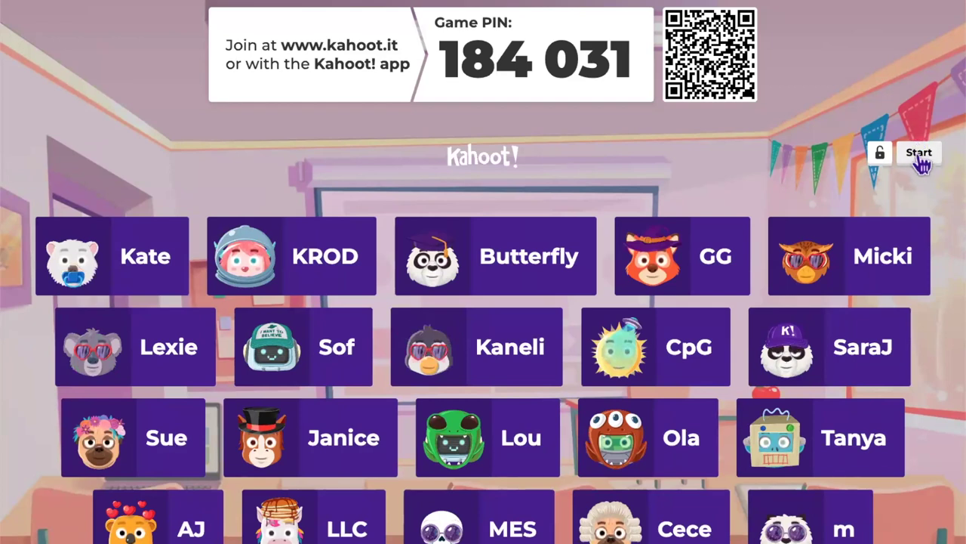
# Step: Start the game and advance past the question on the Great Barrier Reef's location and its scoreboard
pyautogui.click(920, 154)
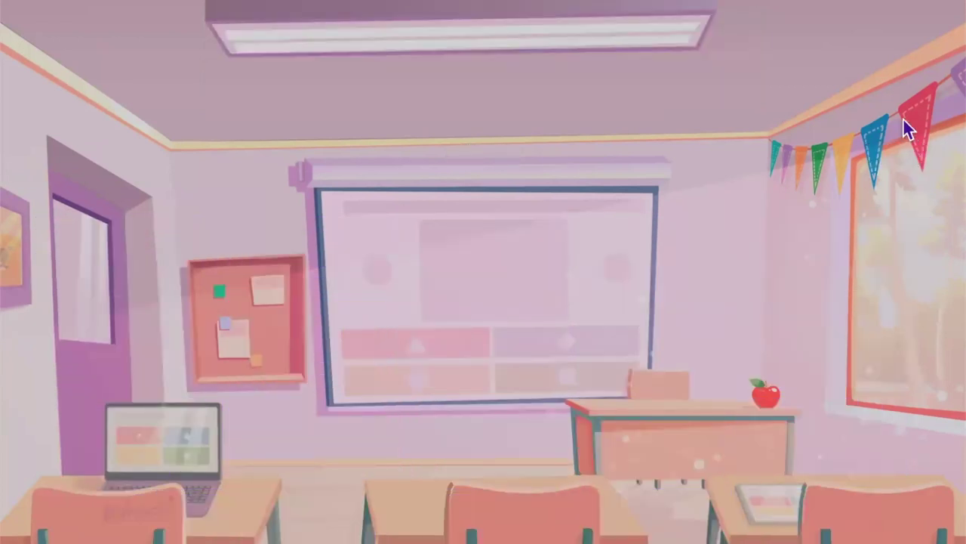
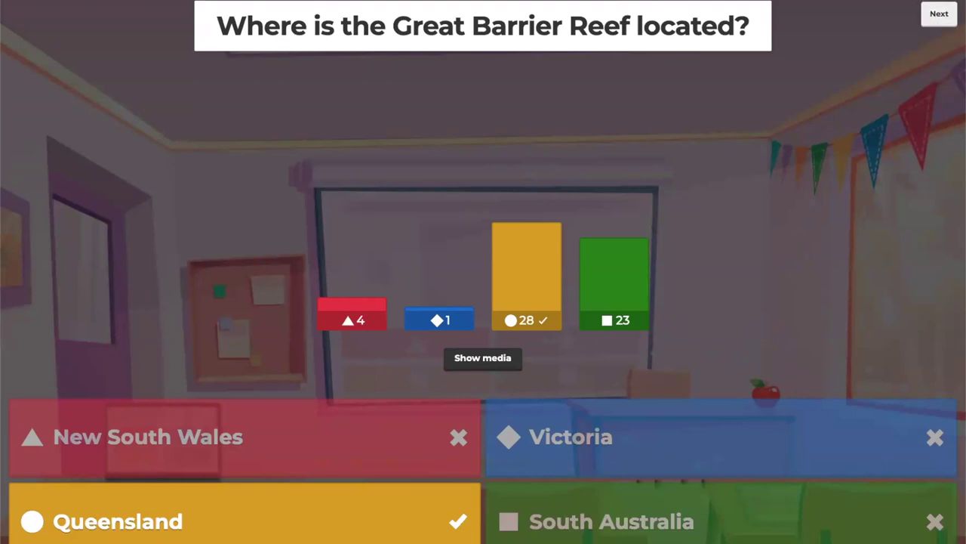
pyautogui.click(939, 14)
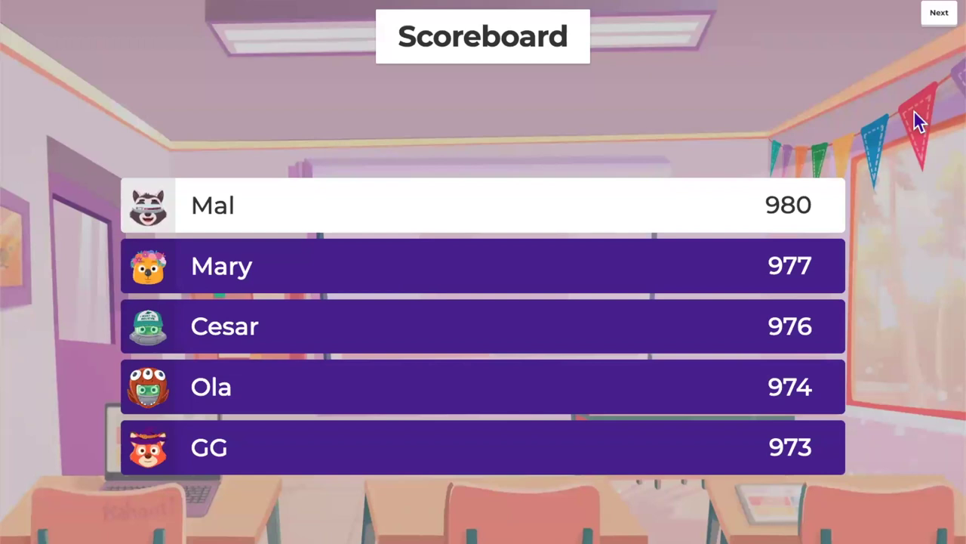
pyautogui.click(938, 14)
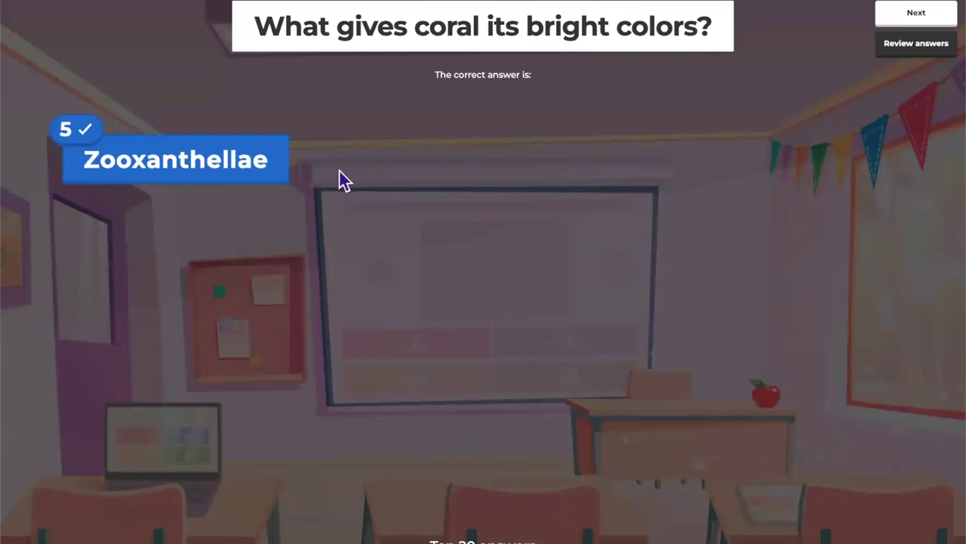
# Step: Review the typed answers on coral's bright colors, mark zooxanthelae and zoophanaelle as correct, and submit the changes
pyautogui.click(917, 45)
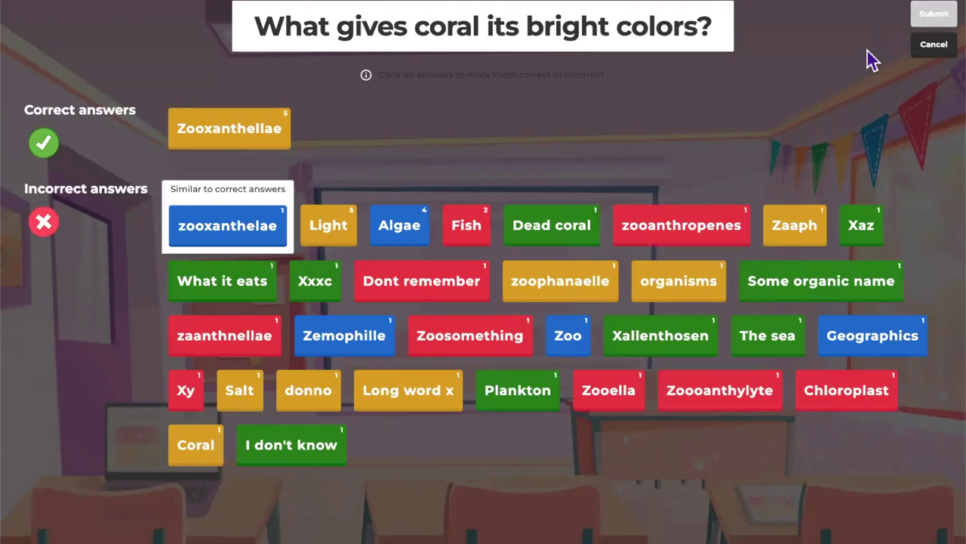
pyautogui.click(240, 228)
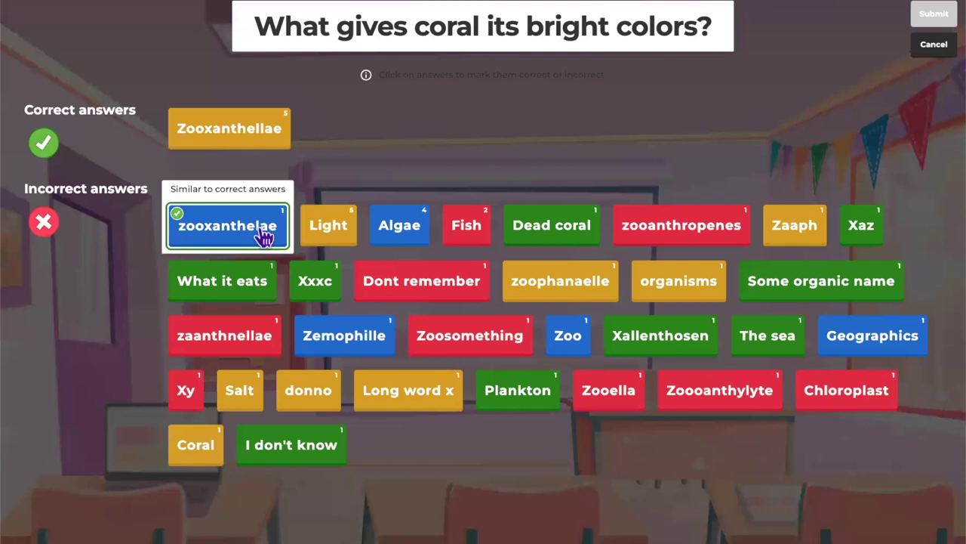
pyautogui.click(249, 240)
pyautogui.click(240, 240)
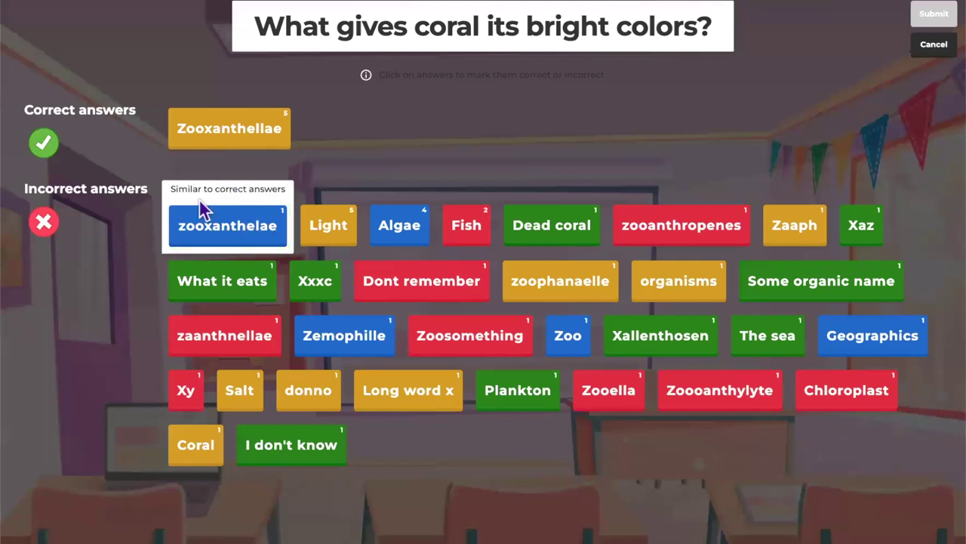
pyautogui.moveTo(231, 231); pyautogui.dragTo(320, 179)
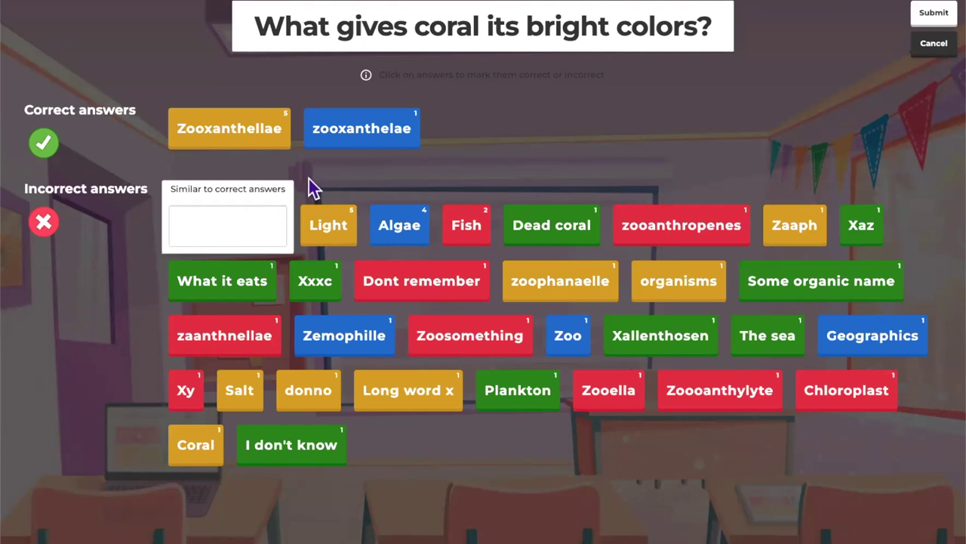
pyautogui.click(571, 287)
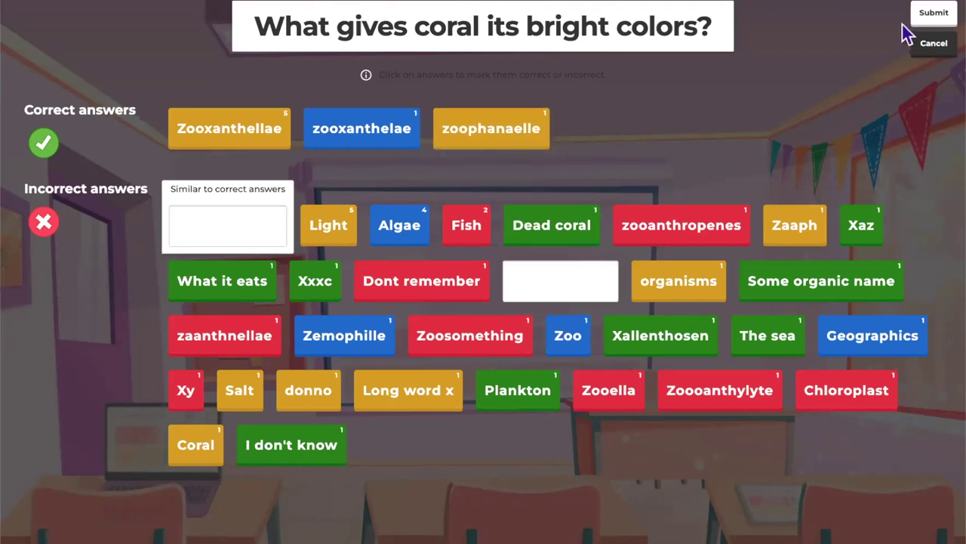
pyautogui.click(933, 16)
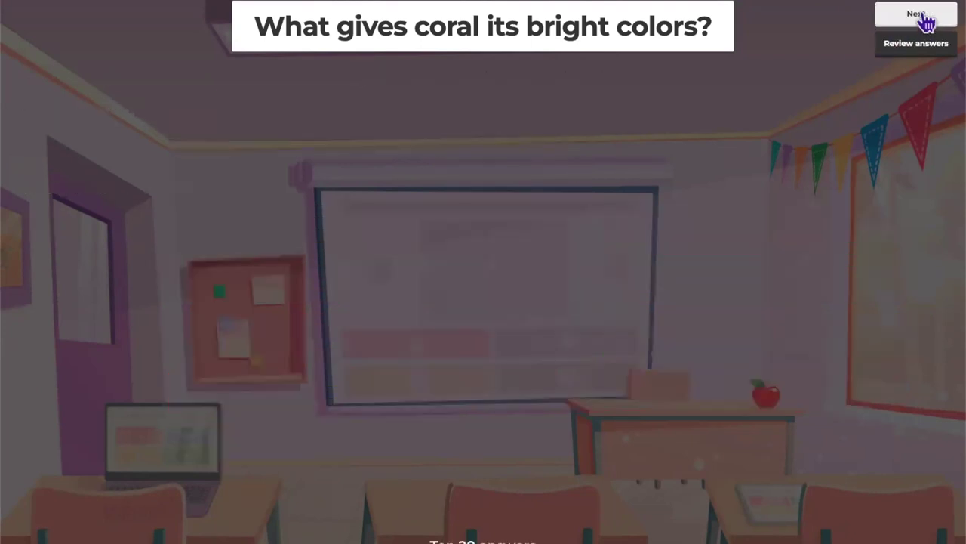
# Step: Advance through the largest coral reef system and fish species questions with their scoreboards to the video slide
pyautogui.click(924, 18)
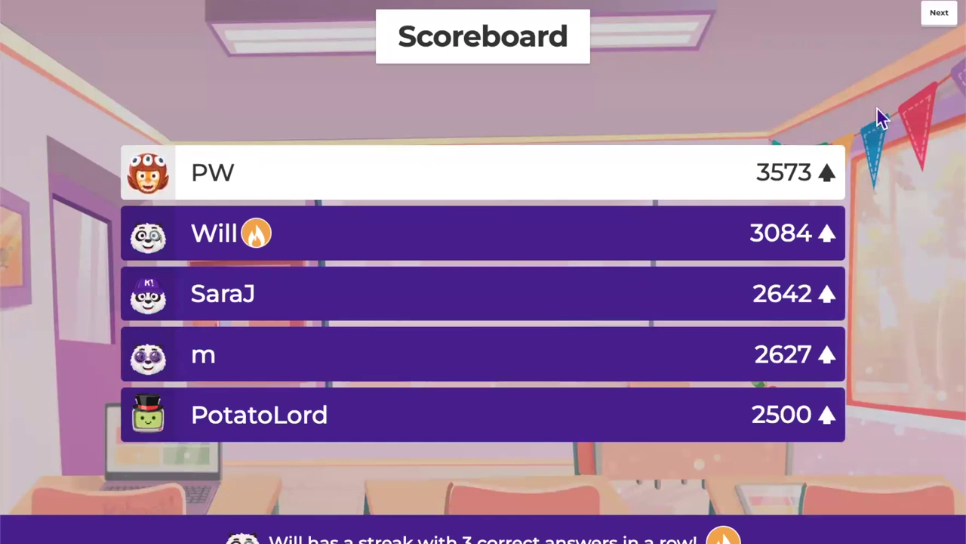
pyautogui.click(941, 18)
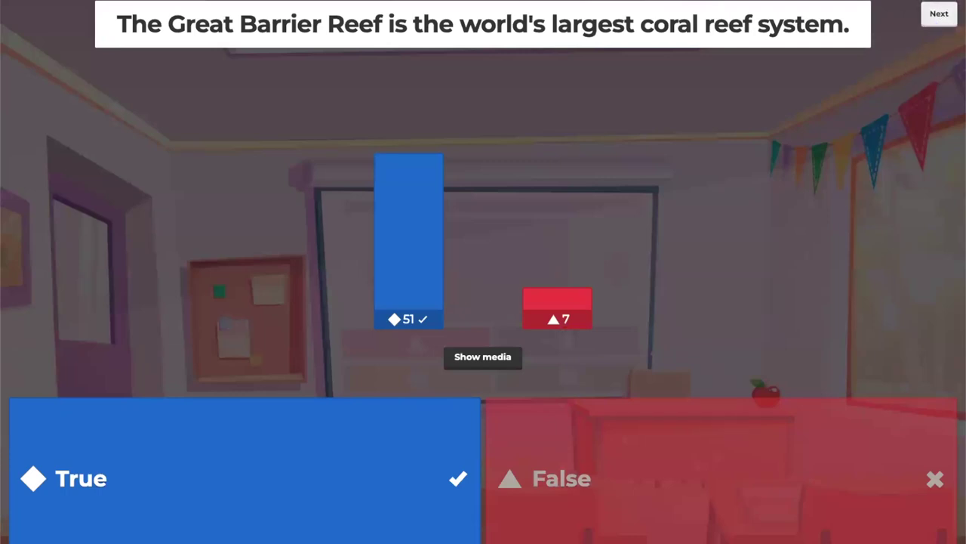
pyautogui.click(934, 26)
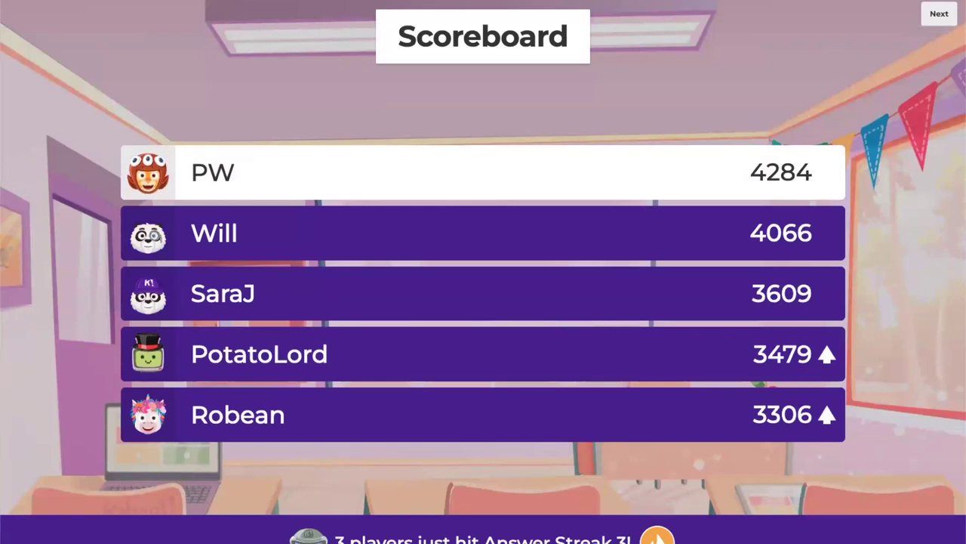
pyautogui.click(941, 19)
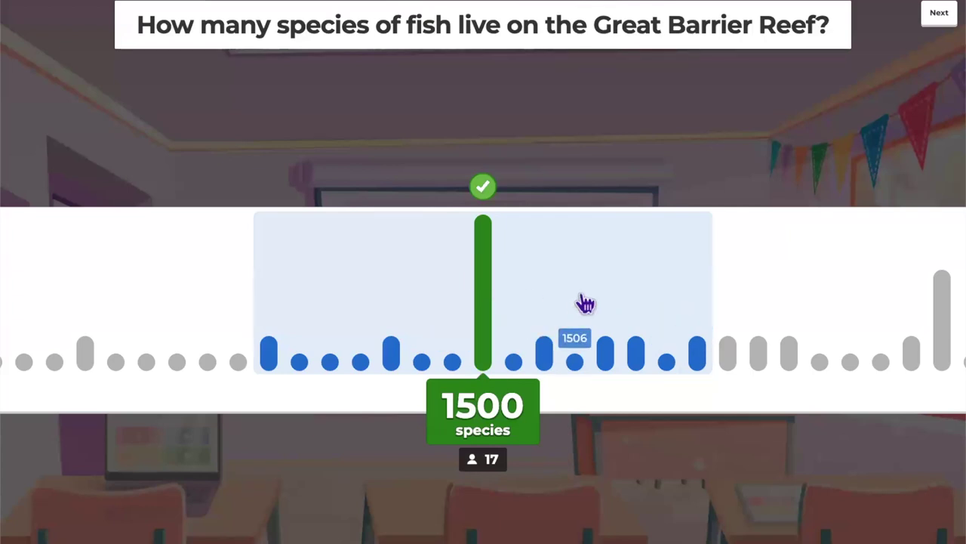
pyautogui.click(939, 13)
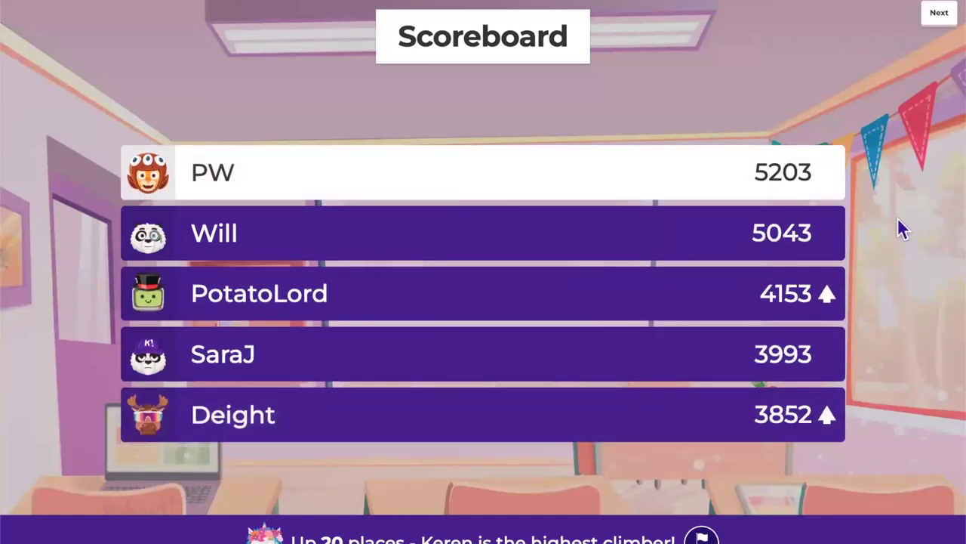
pyautogui.click(938, 12)
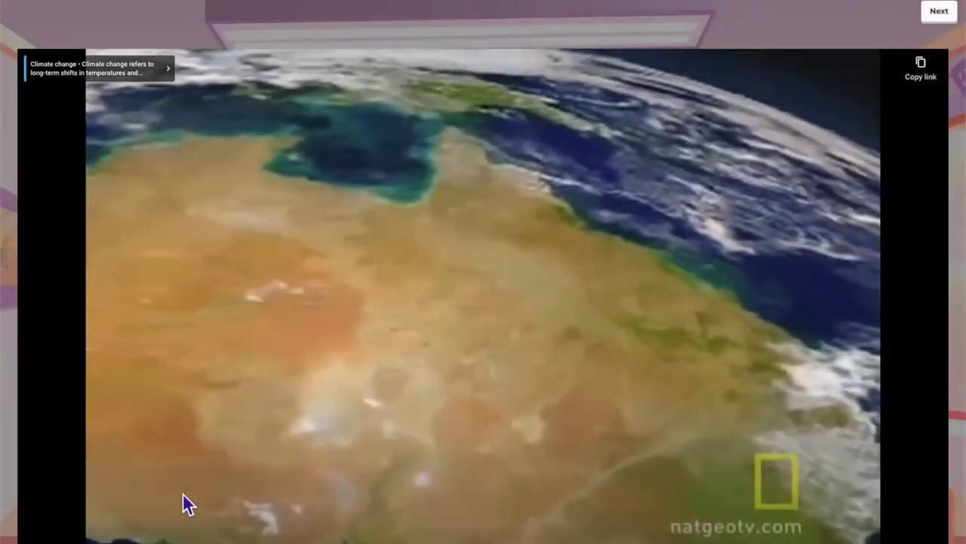
# Step: Move past the video, skip the "one large reef" question's timer, and advance past the "False!" slide to the reef types question
pyautogui.click(934, 13)
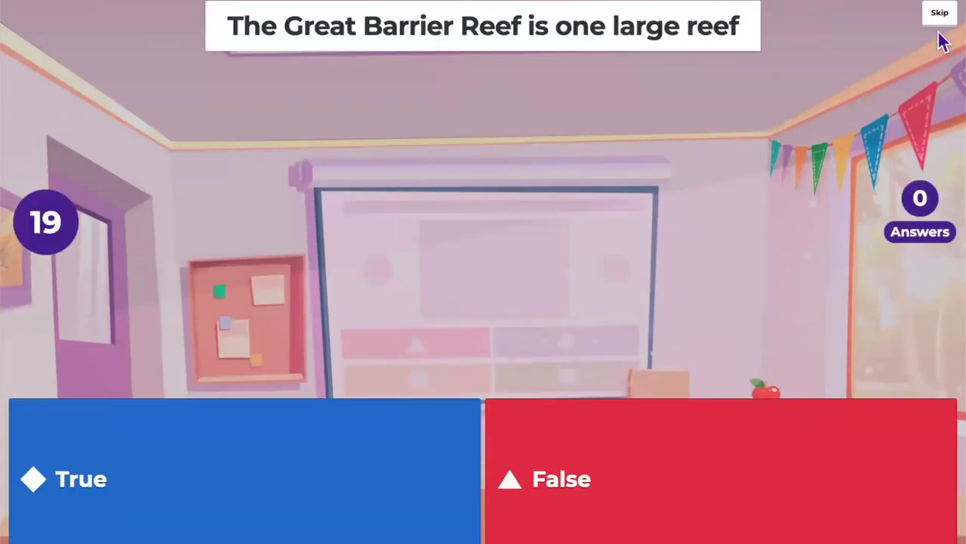
pyautogui.click(940, 14)
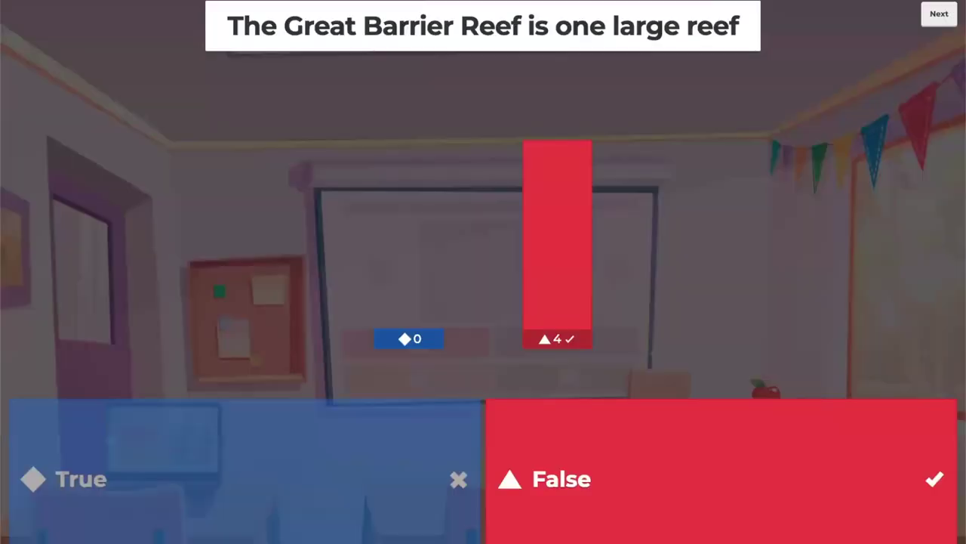
pyautogui.click(940, 15)
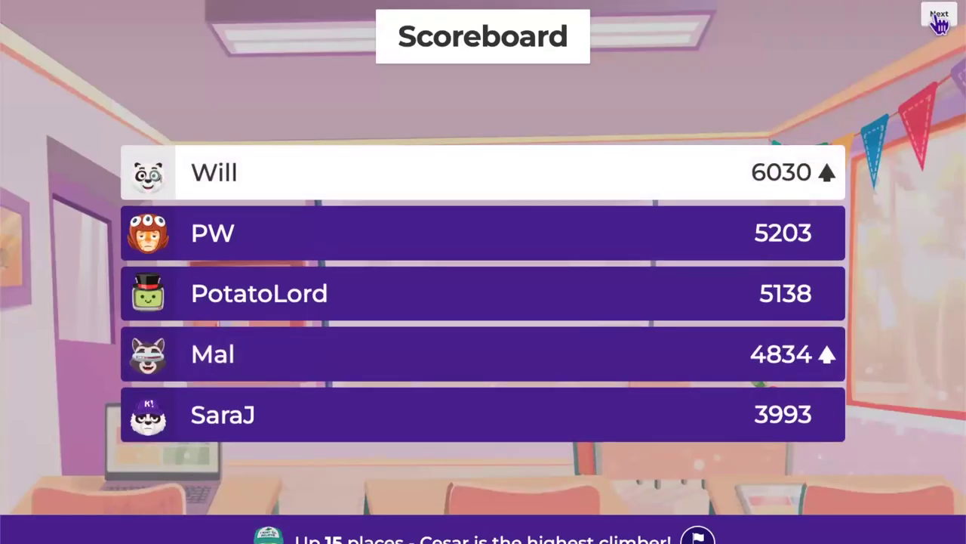
pyautogui.click(939, 17)
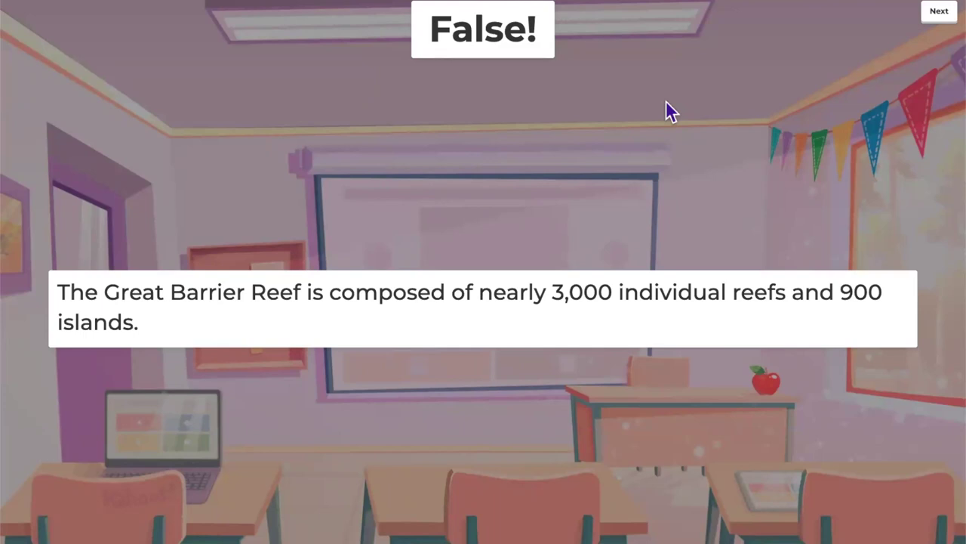
pyautogui.click(943, 22)
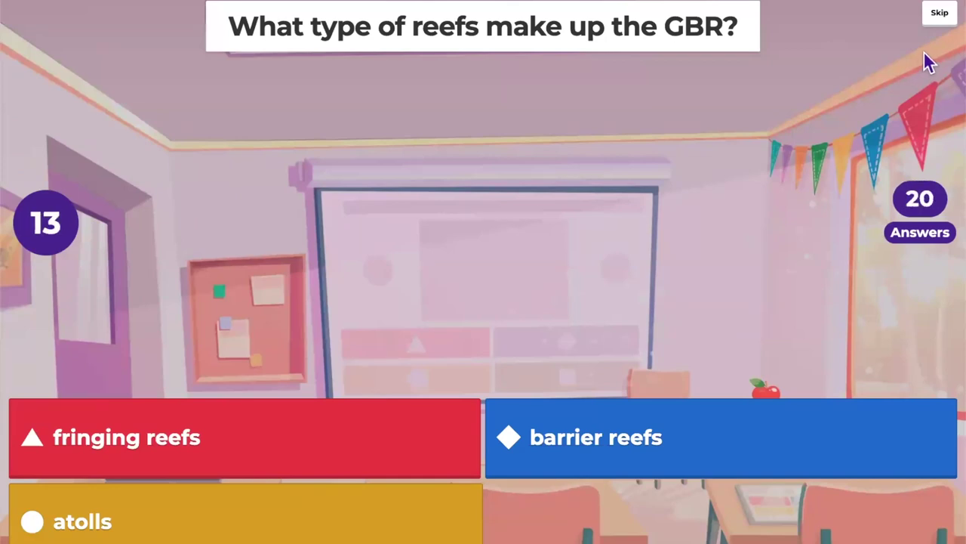
# Step: Skip the reef types question's timer, advance past its results, and end answering on the open-ended Great Barrier Reef question
pyautogui.click(940, 13)
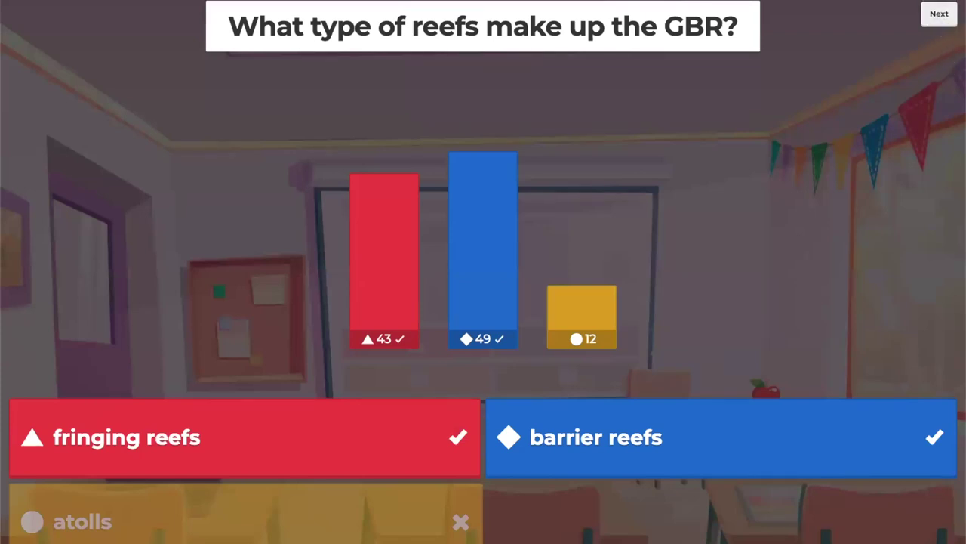
pyautogui.click(940, 15)
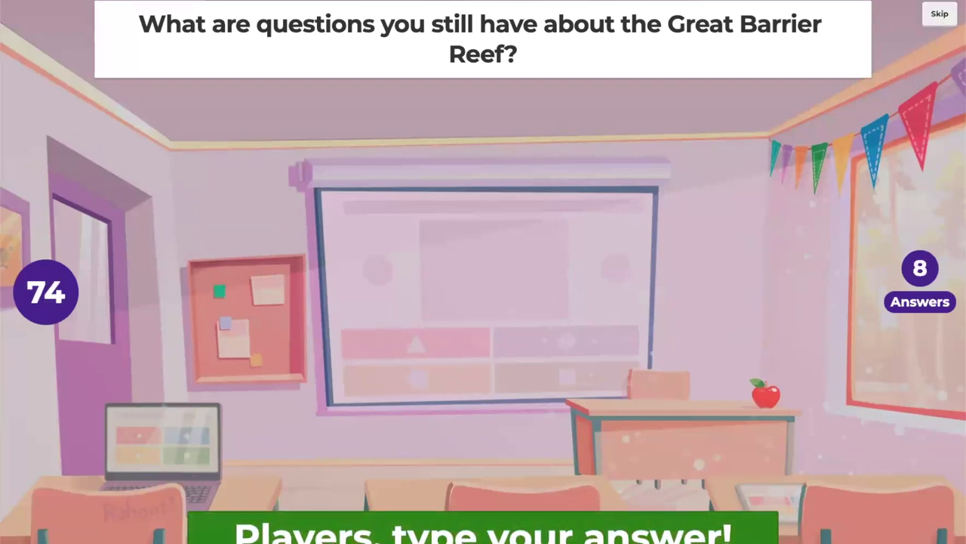
pyautogui.click(940, 14)
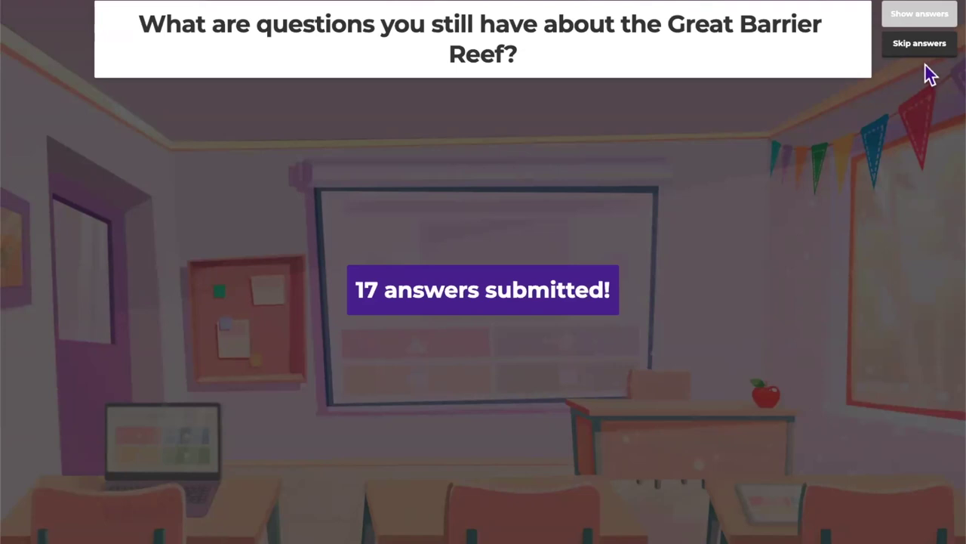
# Step: Show the players' answers to the open-ended question and advance past them and the "How to save time creating kahoots" slide
pyautogui.click(917, 17)
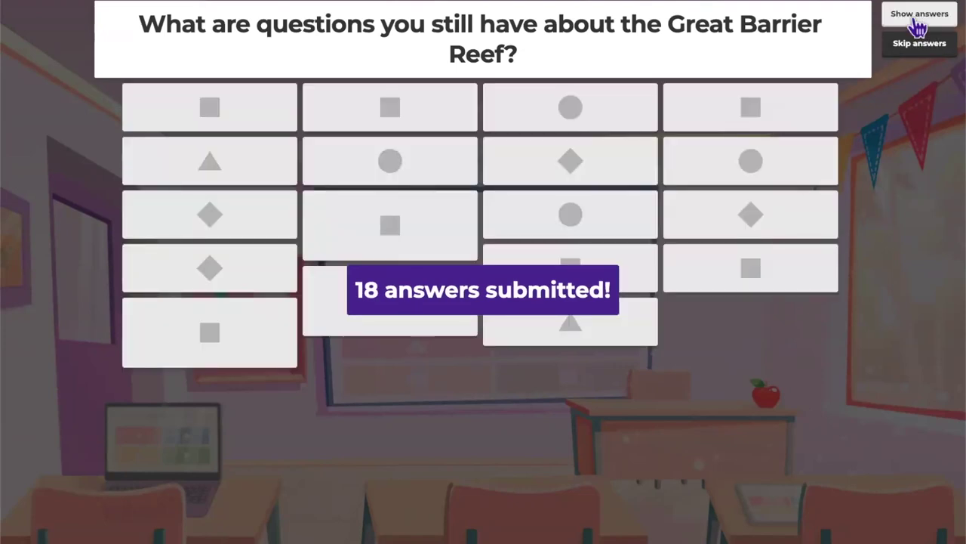
pyautogui.click(917, 26)
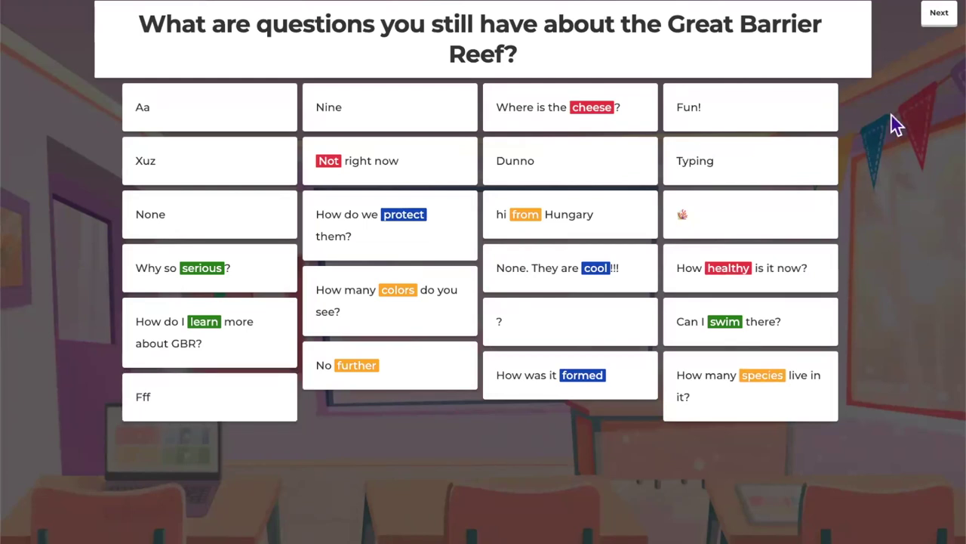
pyautogui.click(933, 21)
pyautogui.click(936, 14)
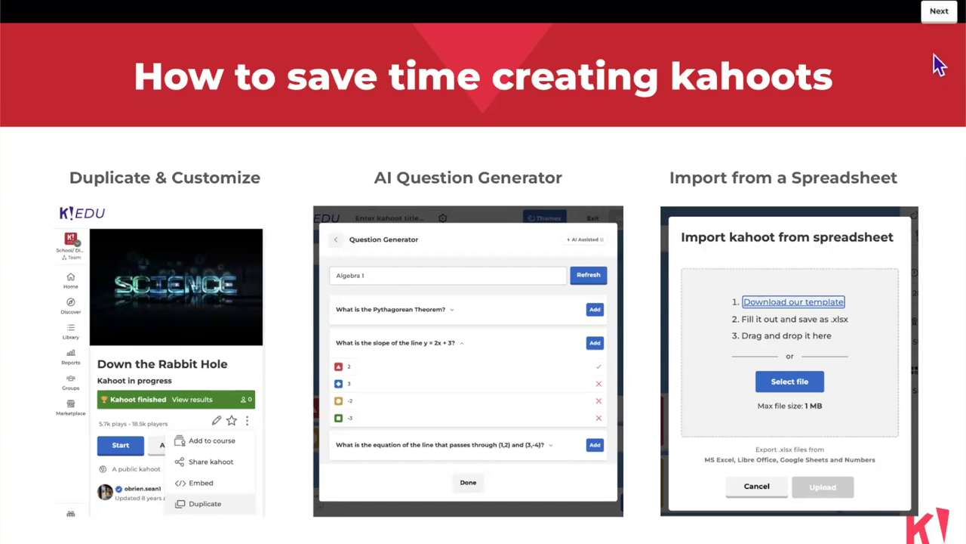
pyautogui.click(940, 11)
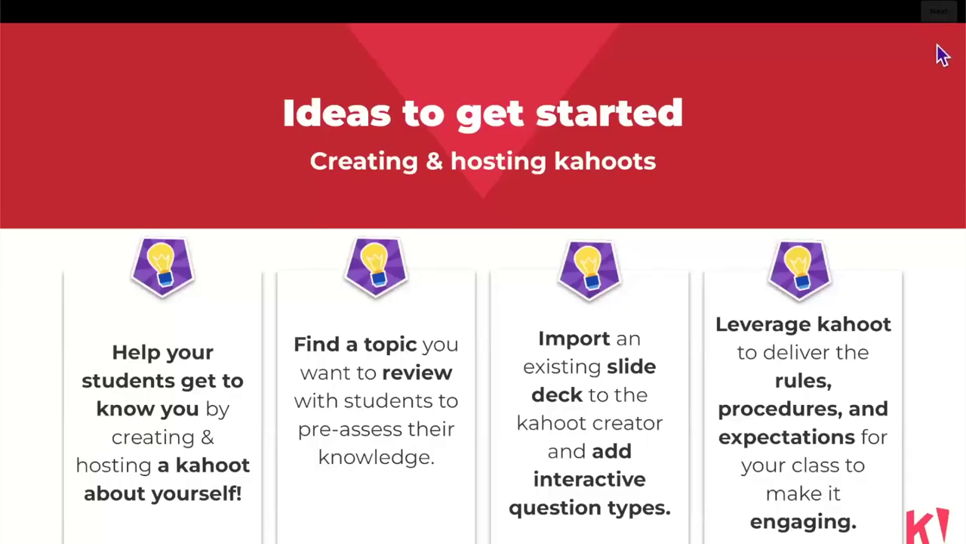
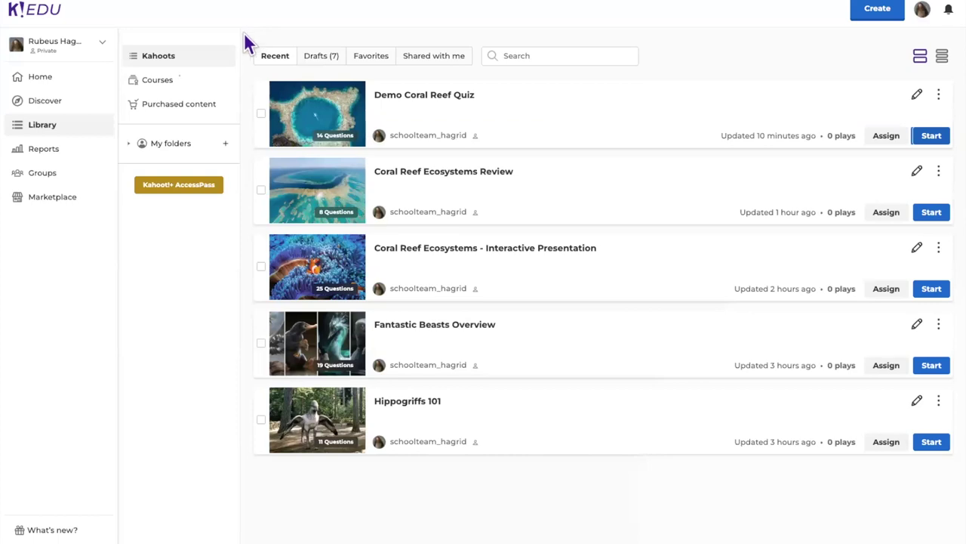
# Step: Look through the library's draft kahoots, recent kahoots and My folders
pyautogui.click(322, 60)
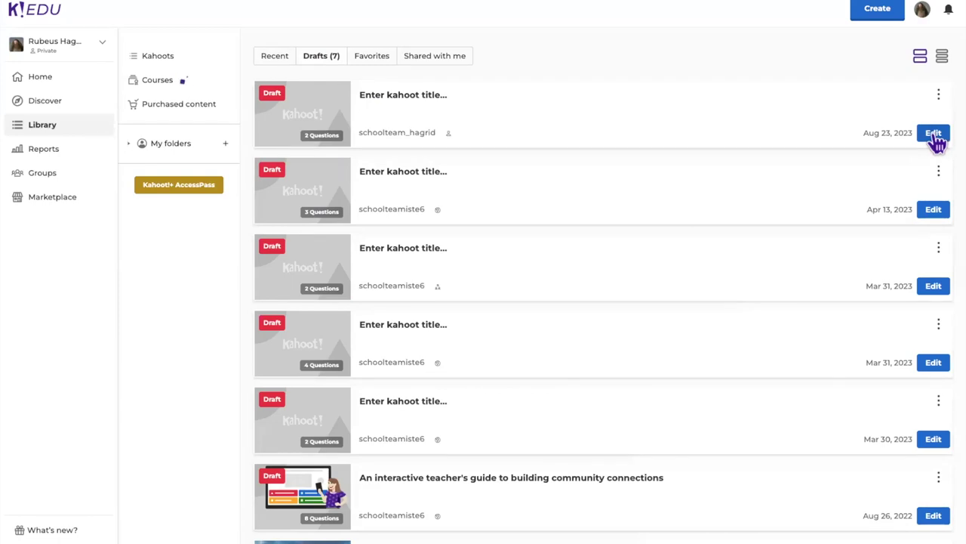
pyautogui.click(277, 67)
pyautogui.click(188, 147)
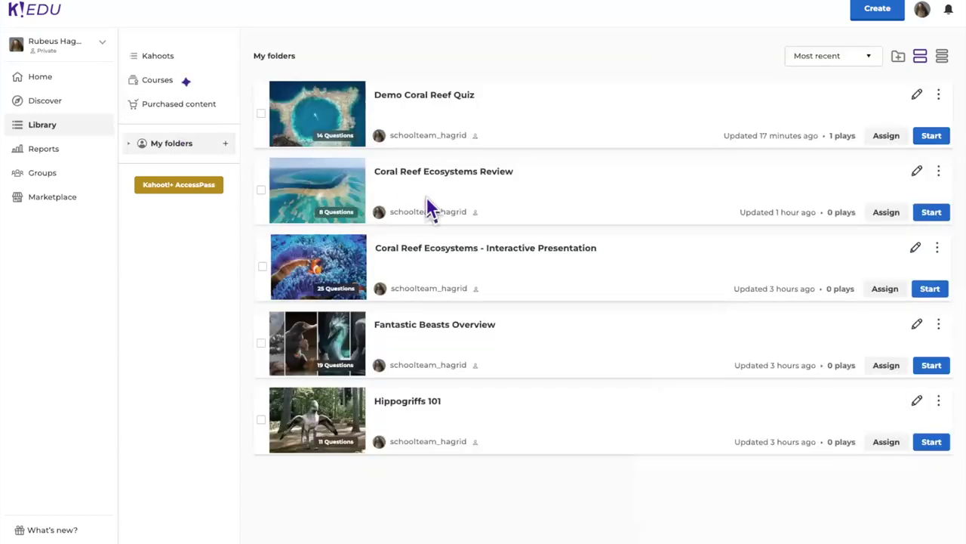
pyautogui.click(160, 59)
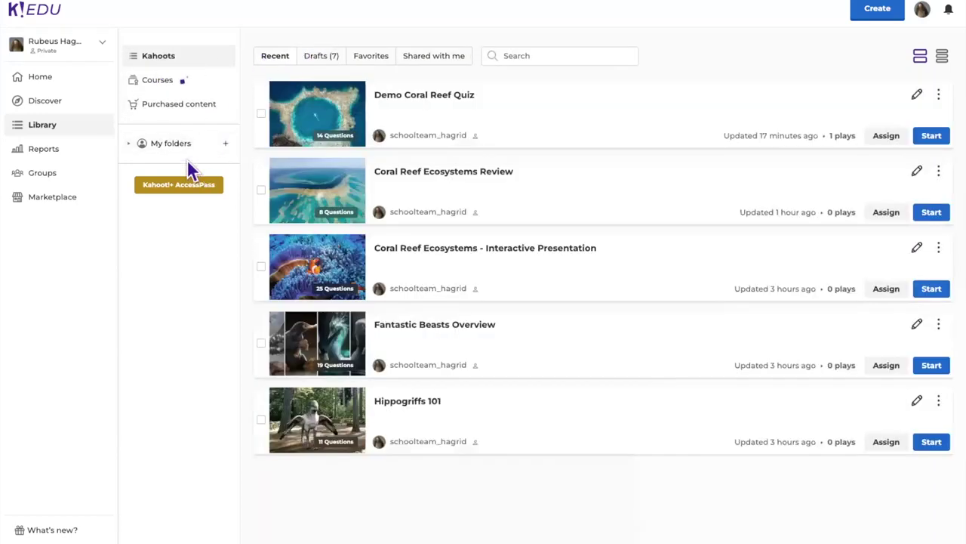
pyautogui.click(182, 148)
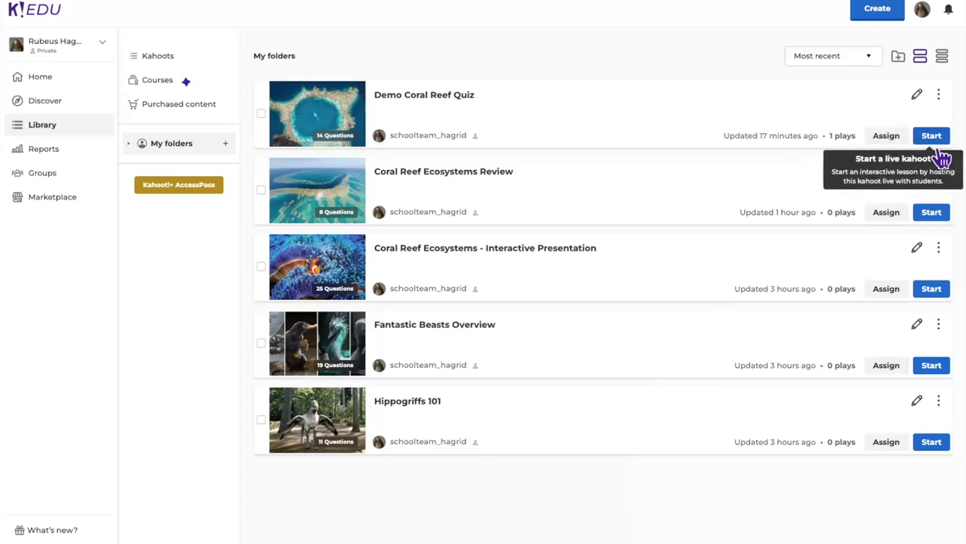
# Step: Assign Demo Coral Reef Quiz with an August 26, 12:00 PM deadline and the question timer on, and copy its invitation link
pyautogui.click(888, 139)
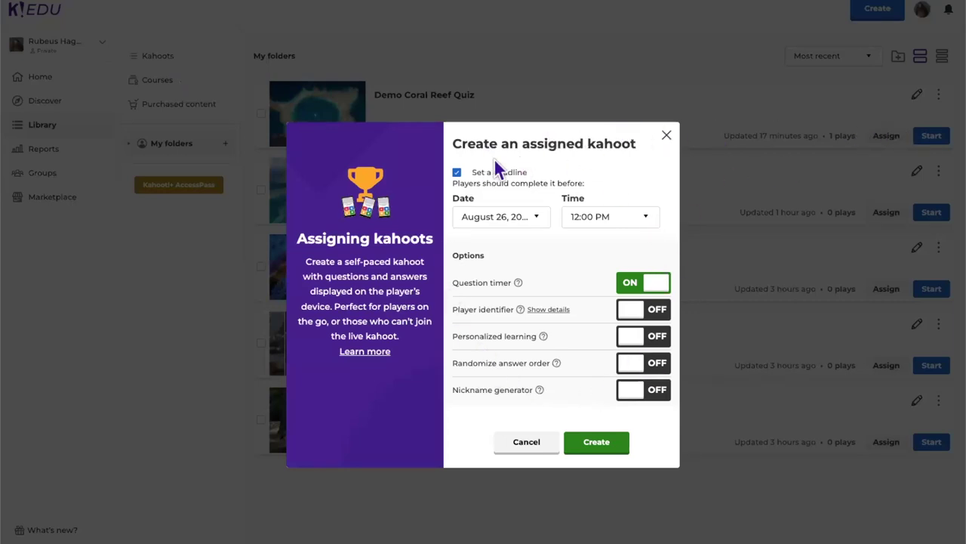
pyautogui.click(595, 449)
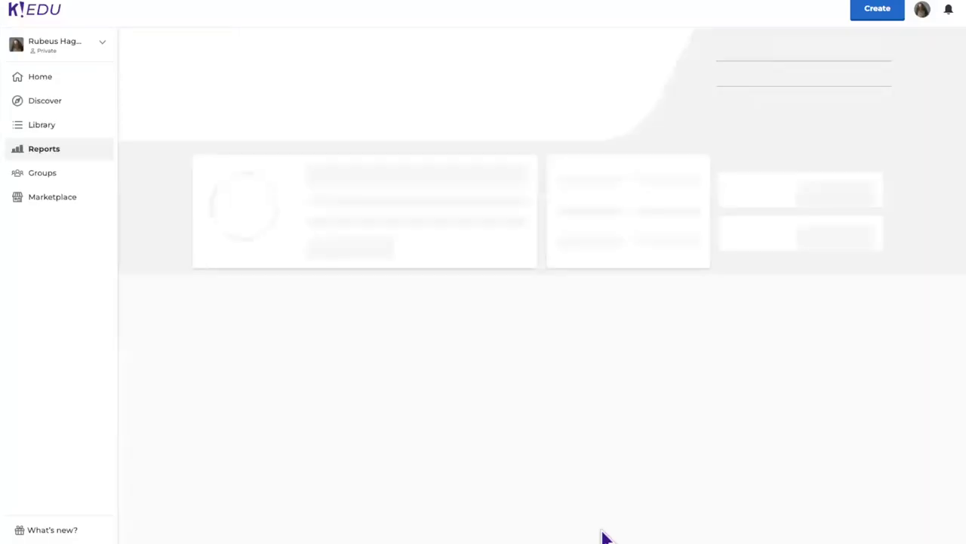
pyautogui.click(491, 262)
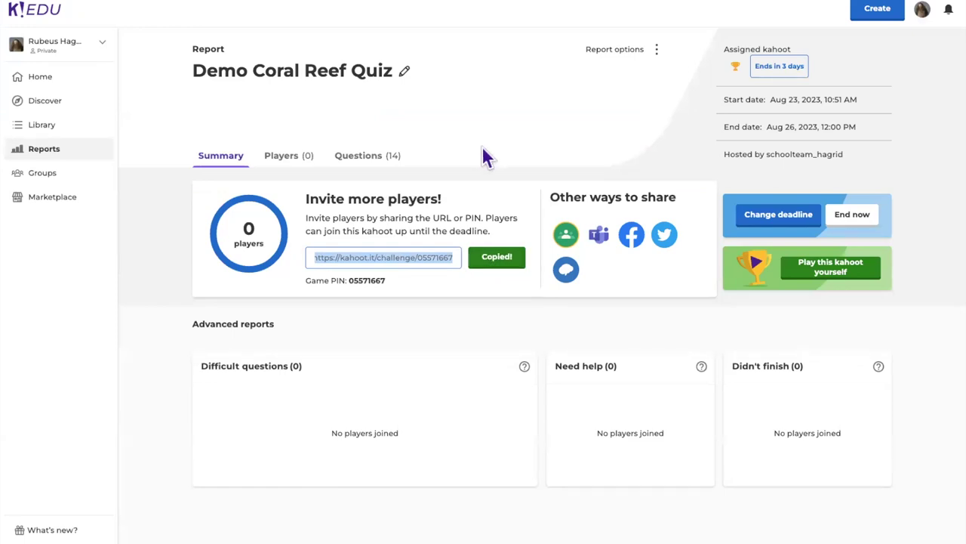
# Step: Dismiss the help pop-up on the home page, open the finished live report for Demo Coral Reef Quiz, and view its rename option
pyautogui.click(43, 79)
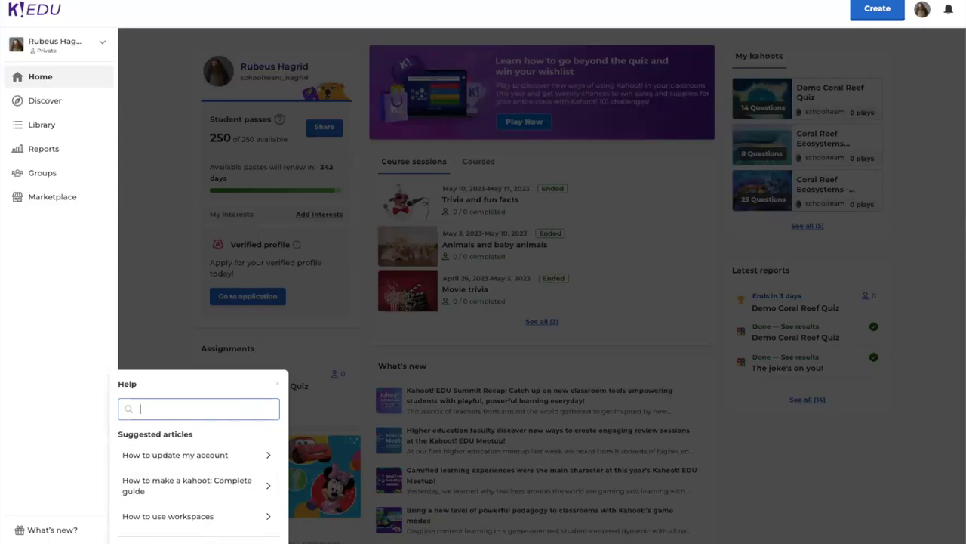
pyautogui.click(471, 394)
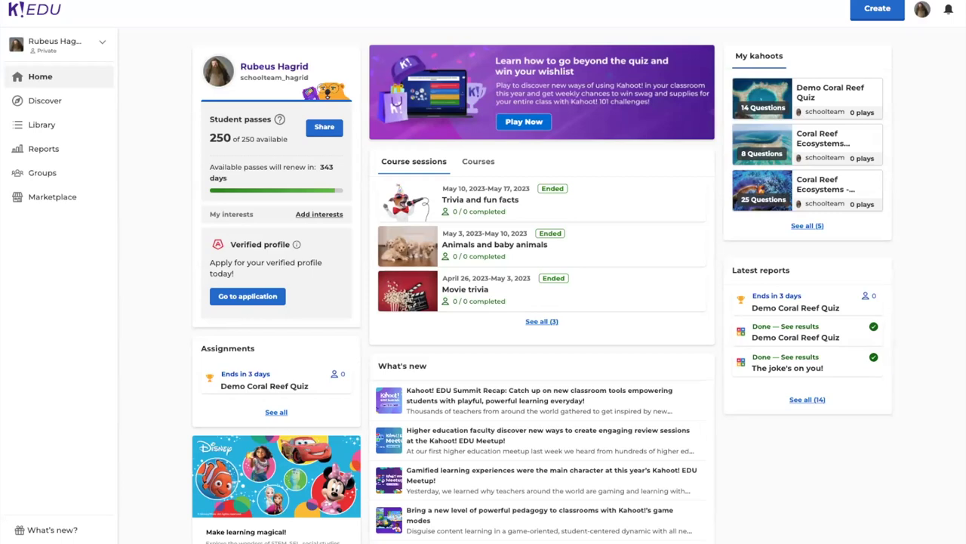
pyautogui.click(60, 157)
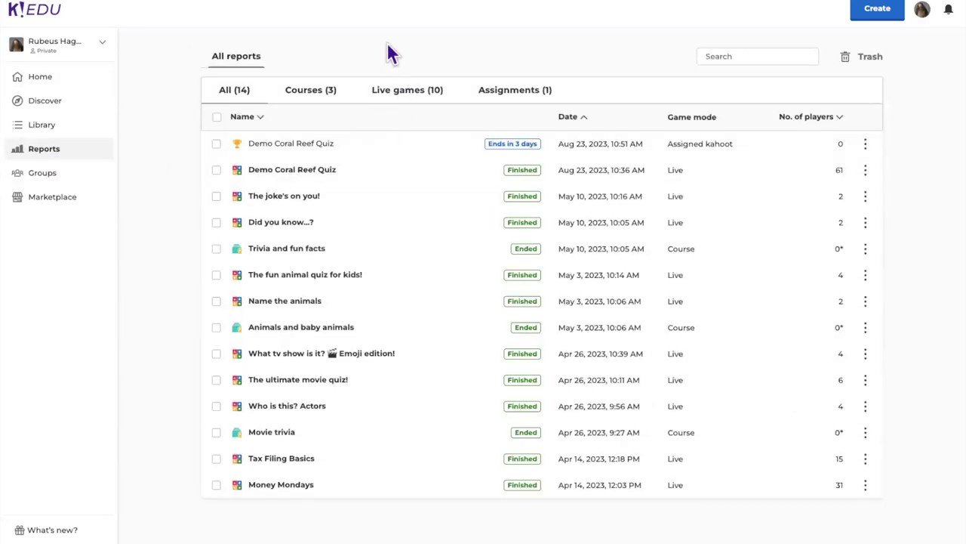
pyautogui.click(339, 183)
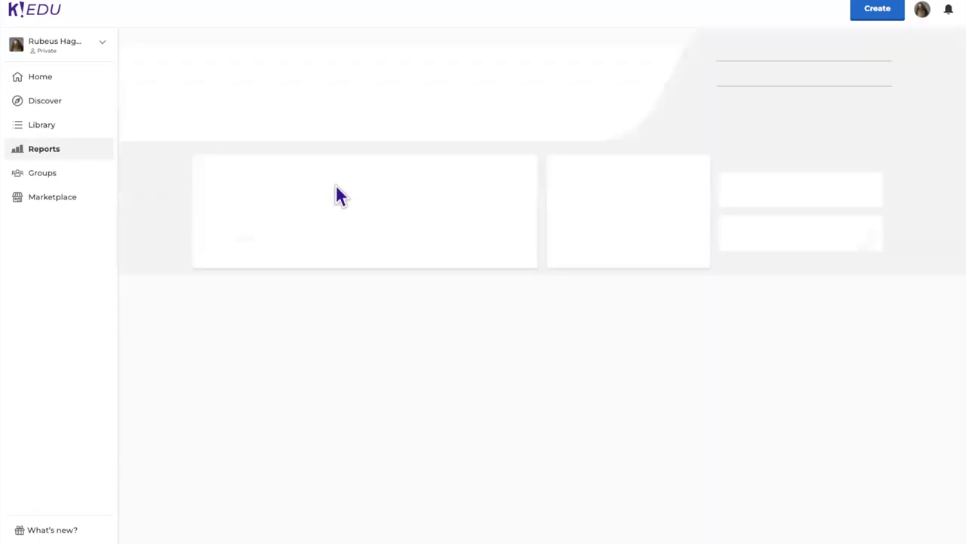
pyautogui.click(406, 75)
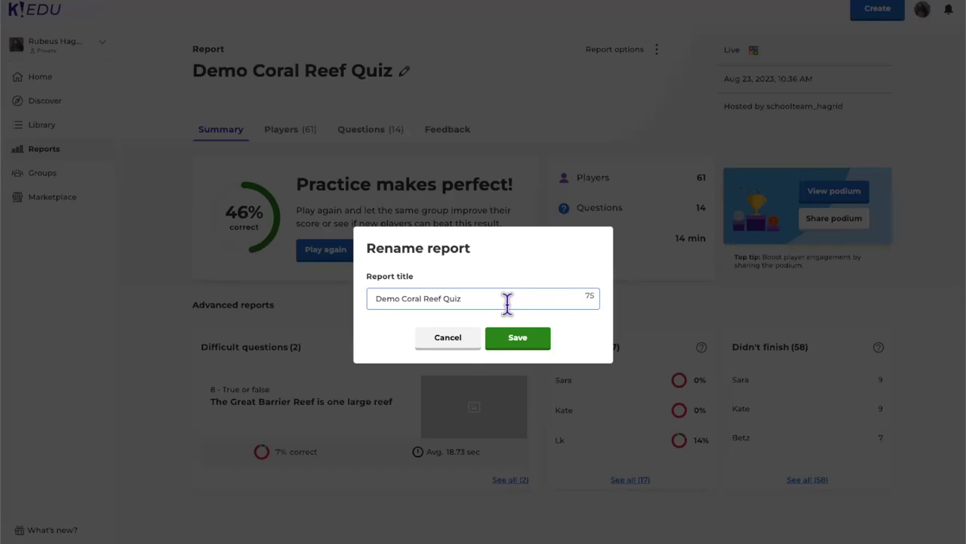
pyautogui.click(458, 338)
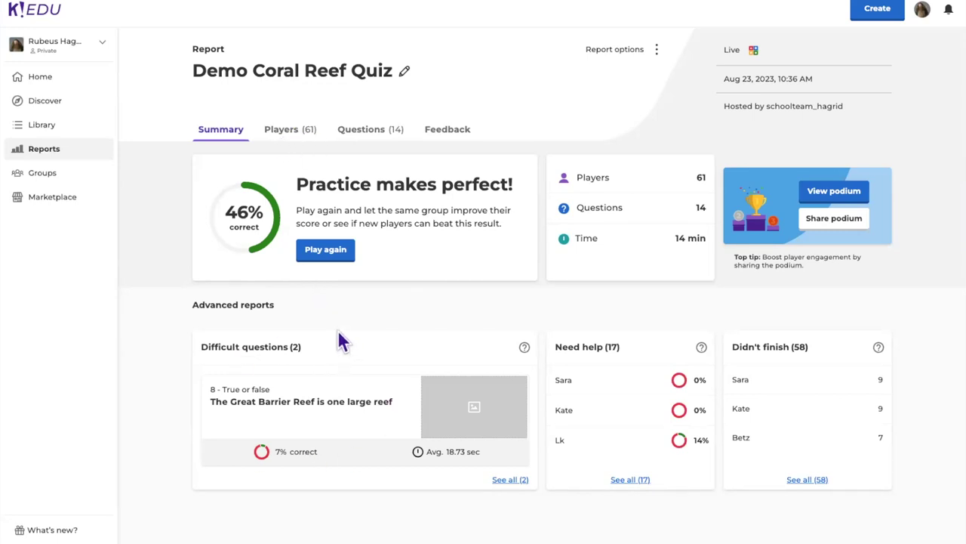
# Step: Open Demo Coral Reef Quiz from the library, view its additional options, and dismiss the add-to-course tip
pyautogui.click(45, 78)
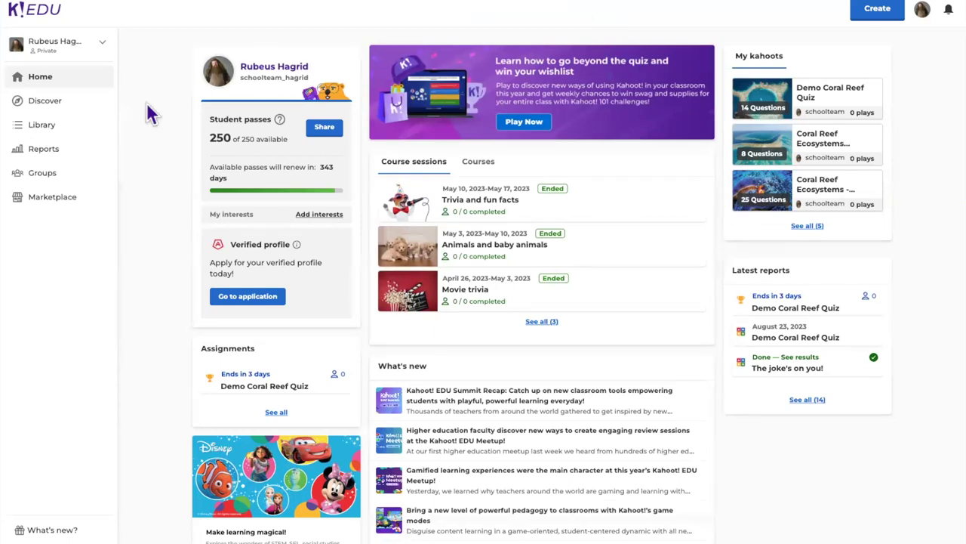
pyautogui.click(57, 133)
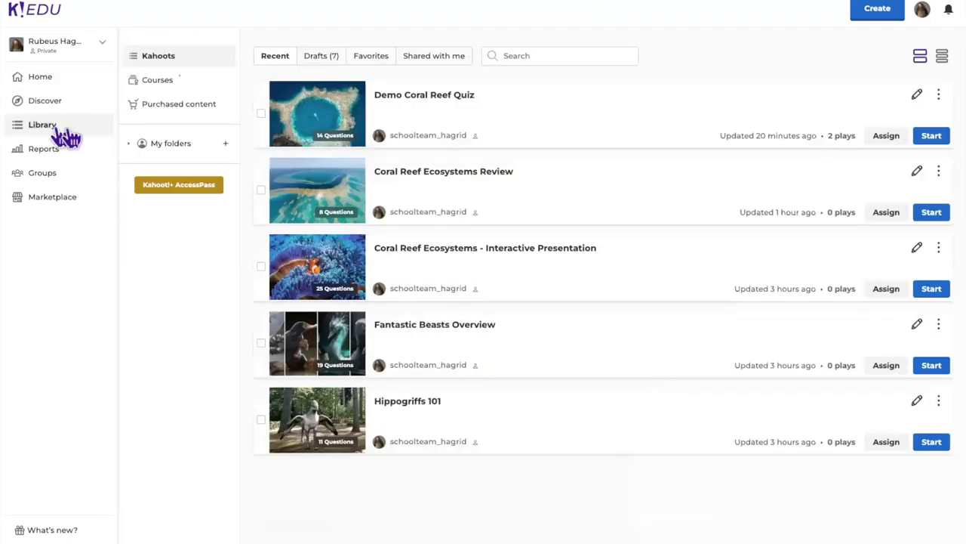
pyautogui.click(509, 117)
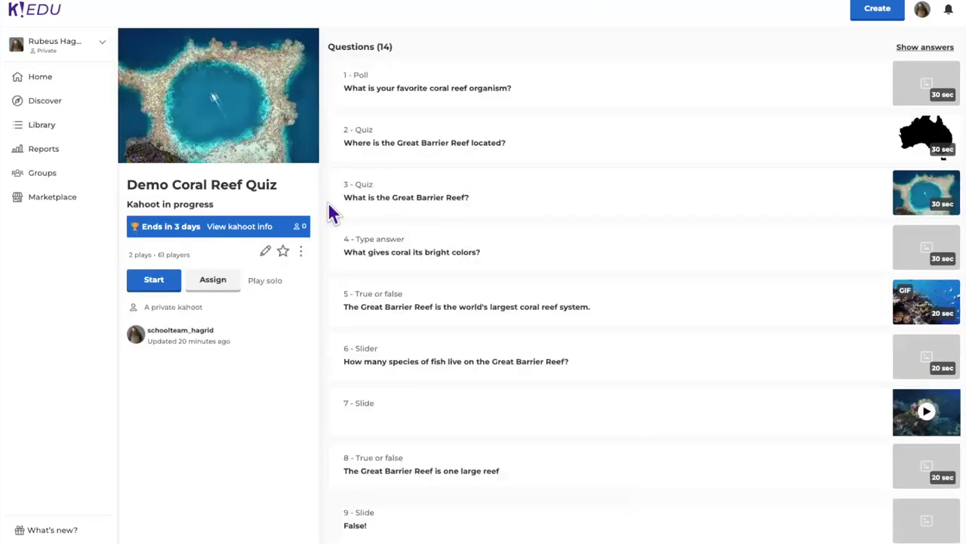
pyautogui.click(301, 253)
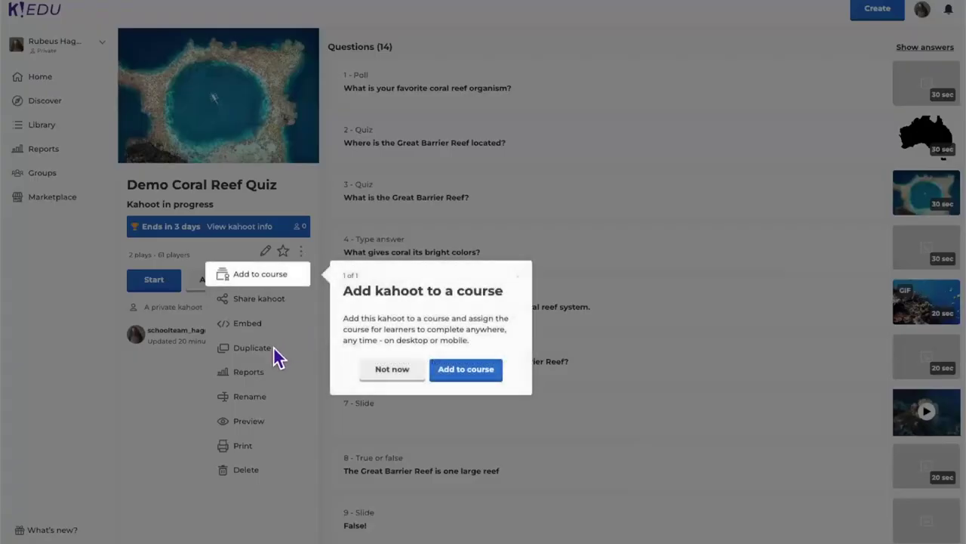
pyautogui.click(391, 369)
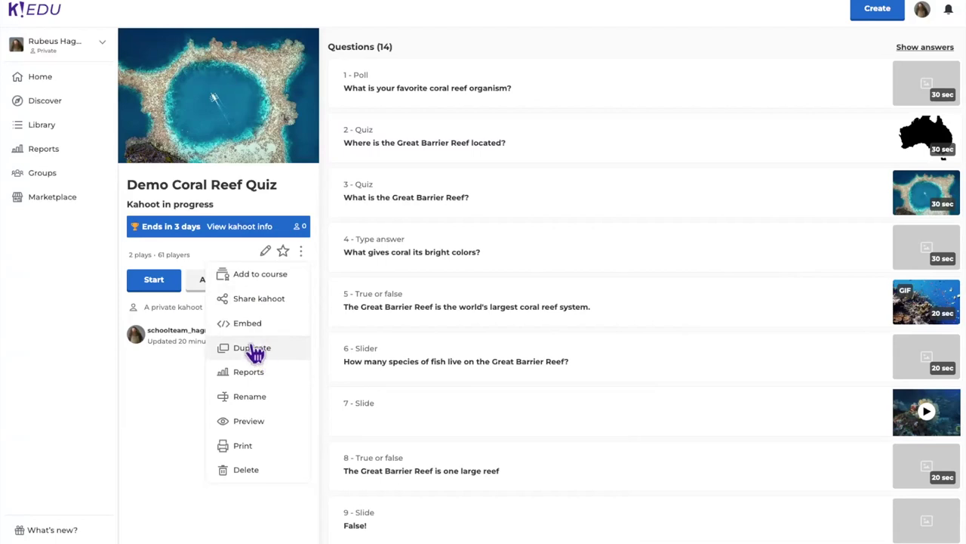
pyautogui.click(186, 381)
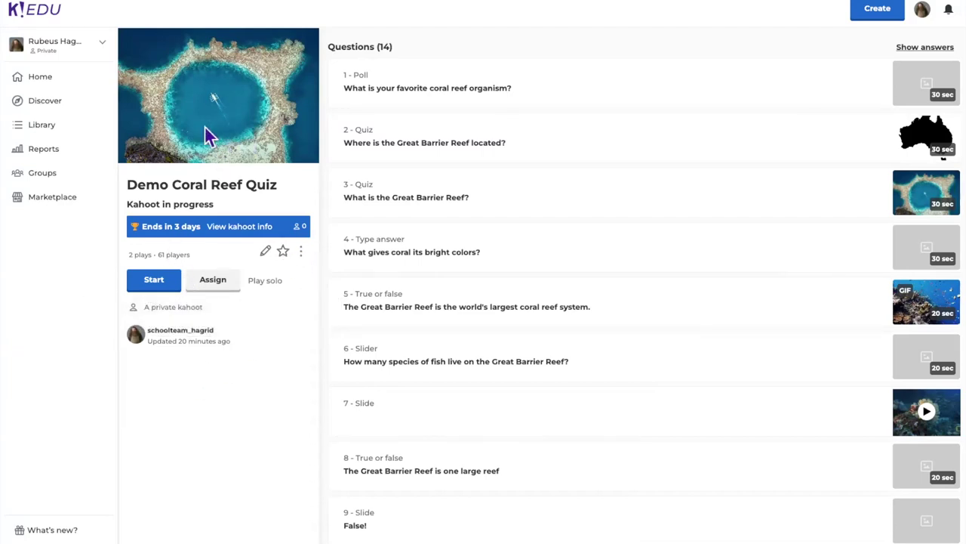
# Step: Open Demo Coral Reef Quiz for editing, view the Question Bank's source choices, and exit the editor
pyautogui.click(62, 107)
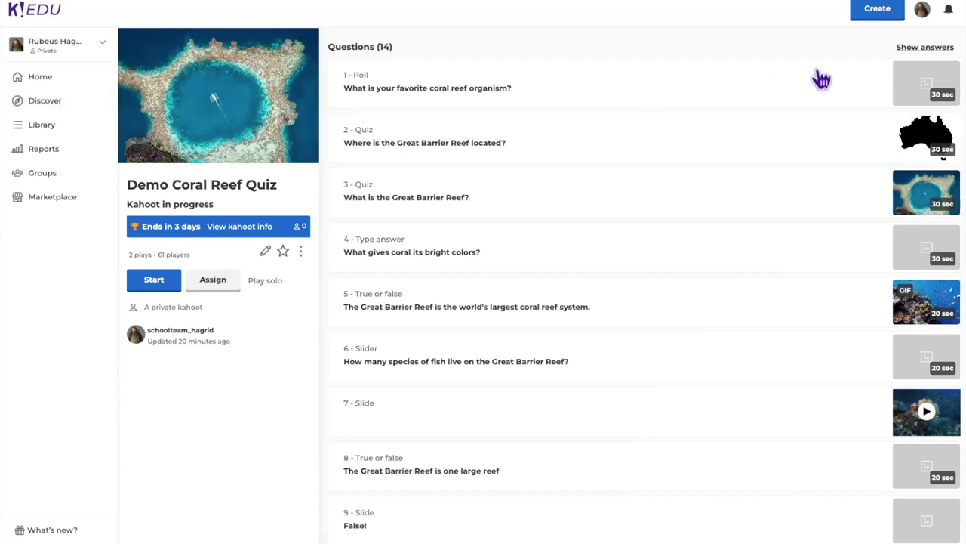
pyautogui.click(266, 252)
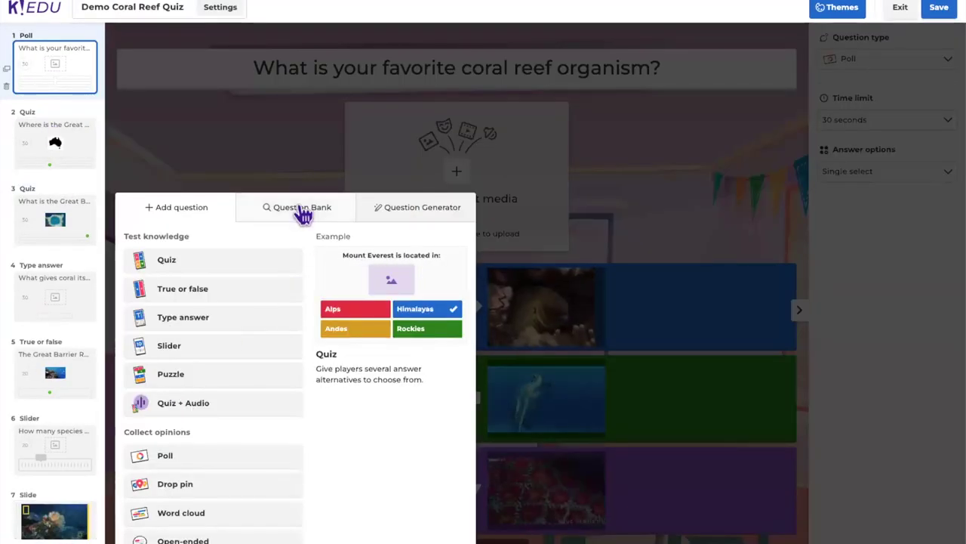
pyautogui.click(298, 208)
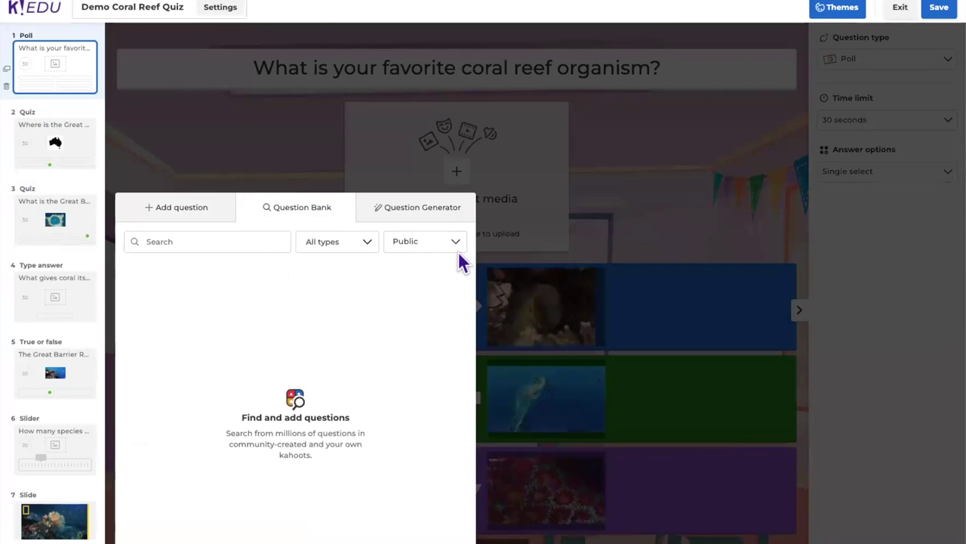
pyautogui.click(424, 248)
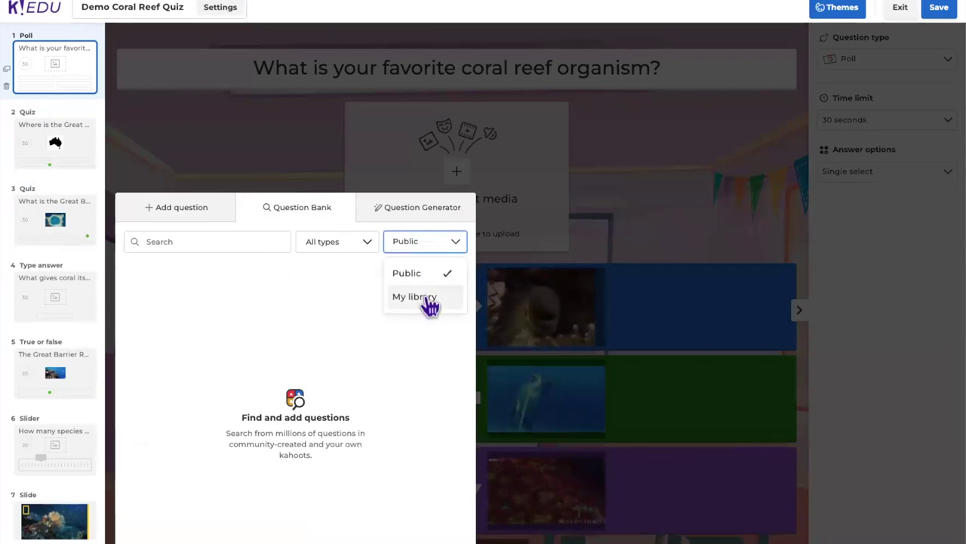
pyautogui.click(341, 312)
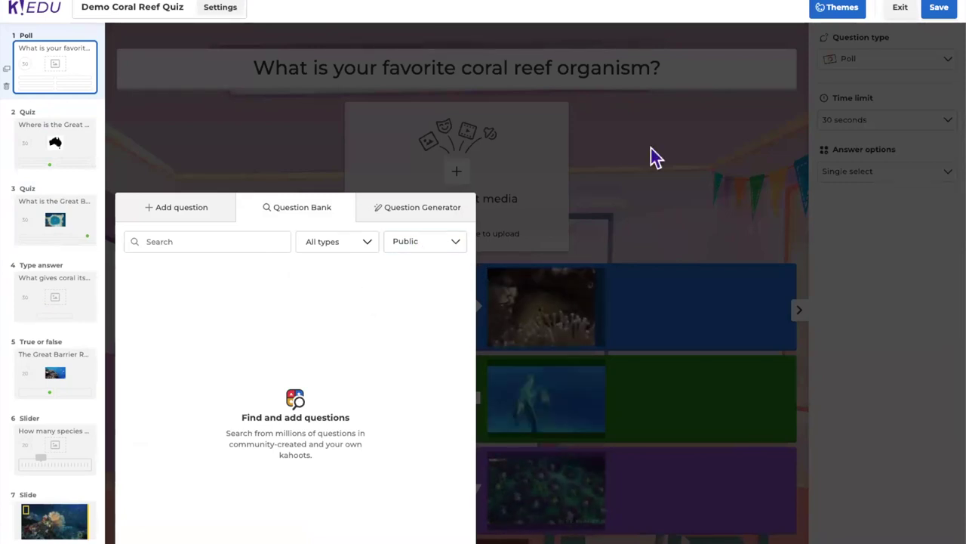
pyautogui.click(656, 157)
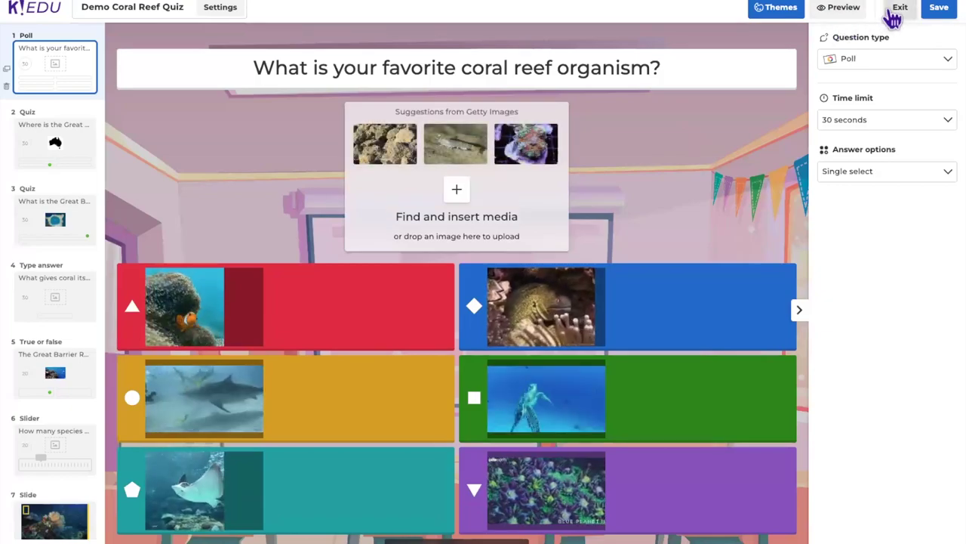
pyautogui.click(897, 10)
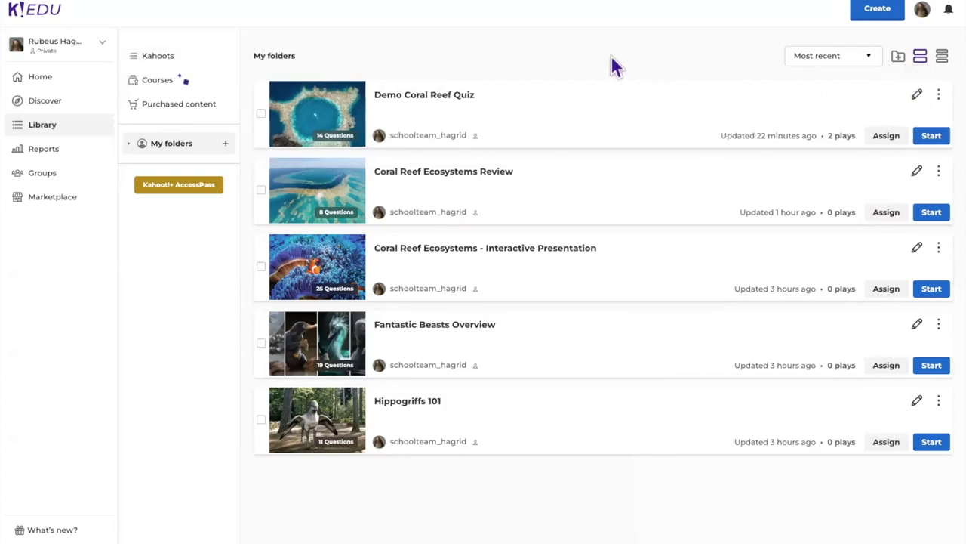
# Step: Open the Science educator's profile from the Kahoot! Academy Verified educators on the Discover page
pyautogui.click(59, 103)
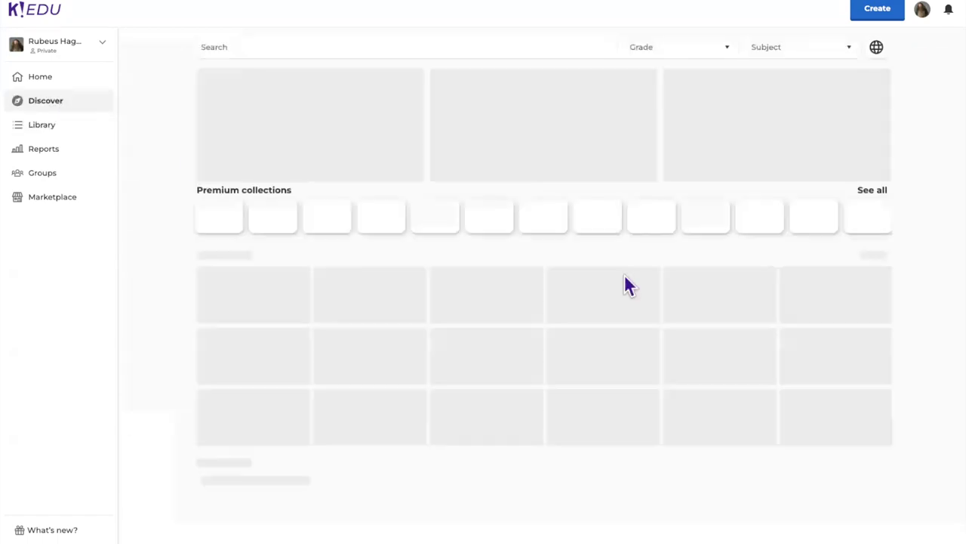
pyautogui.scroll(-6, 619, 439)
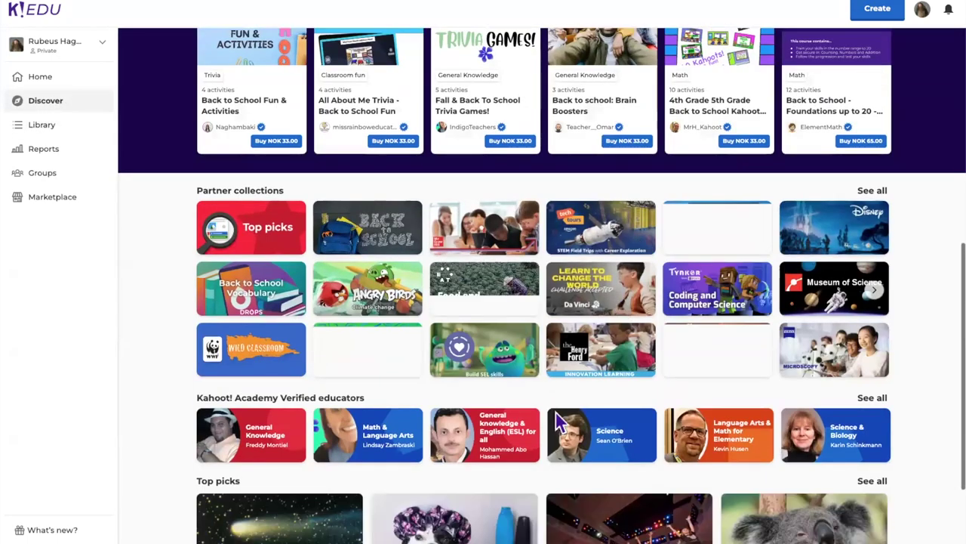
pyautogui.click(619, 440)
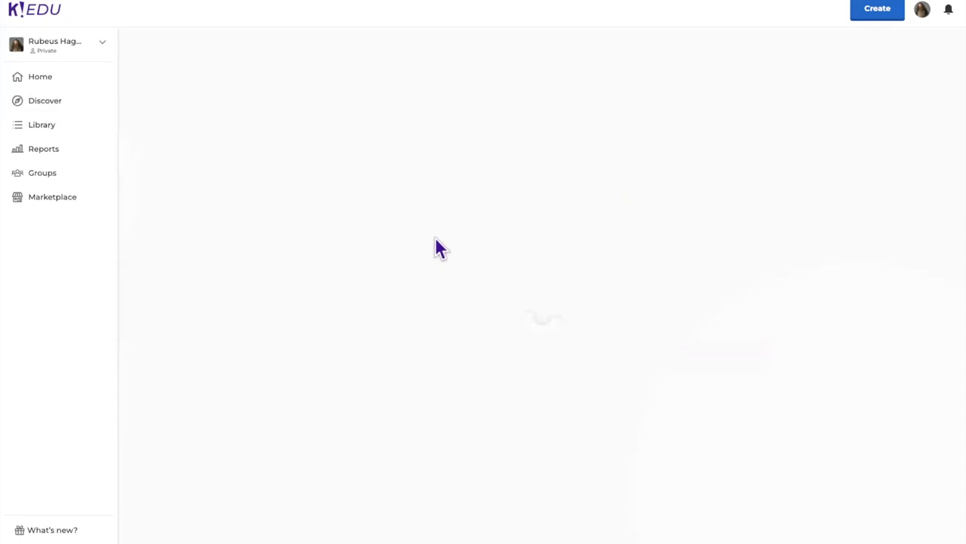
# Step: Open the featured kahoot S is for SCIENCE! from the Sciencepalooza profile and duplicate it for editing
pyautogui.scroll(-1, 441, 242)
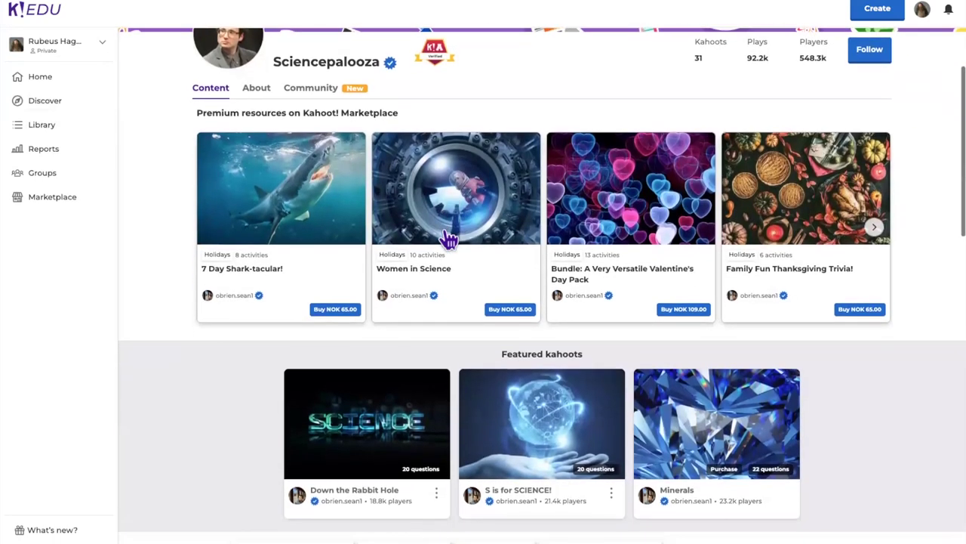
pyautogui.scroll(-3, 472, 294)
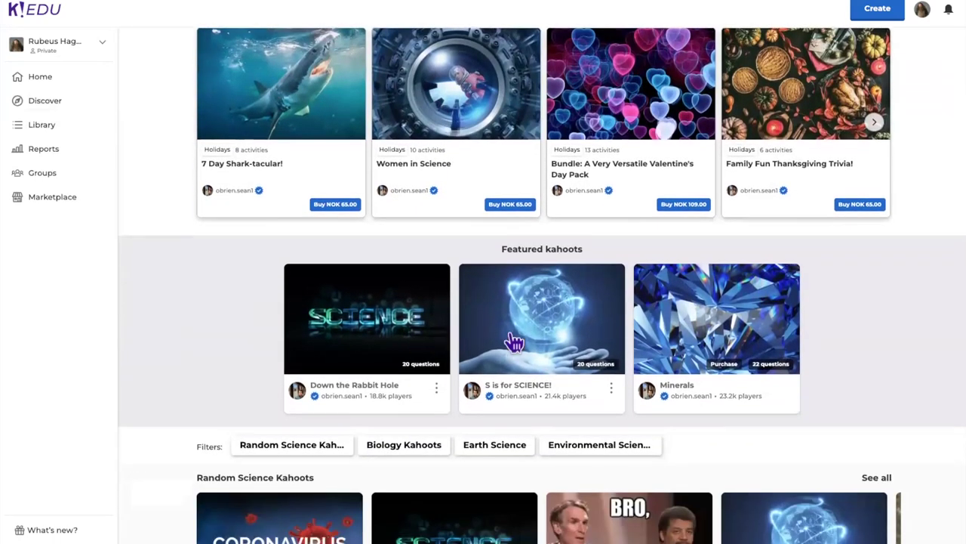
pyautogui.click(483, 338)
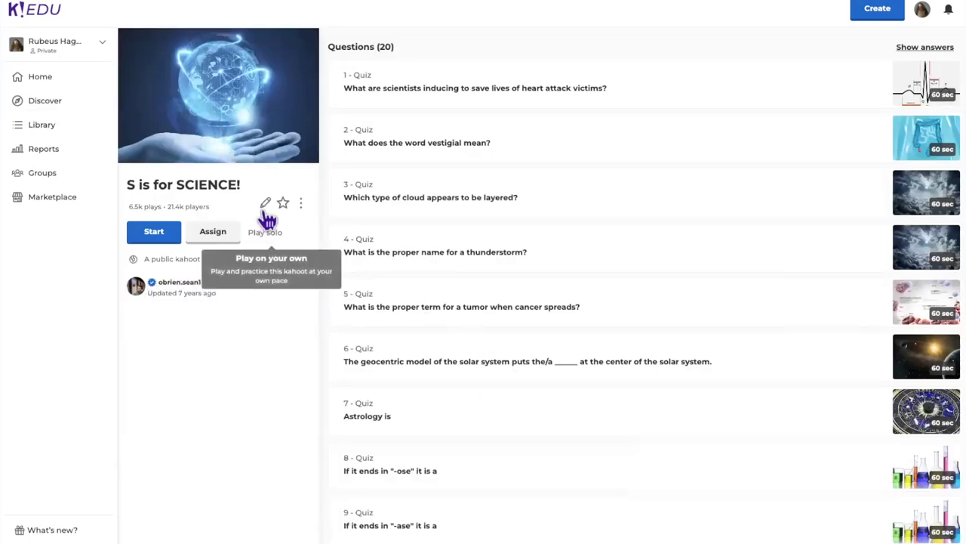
pyautogui.click(266, 203)
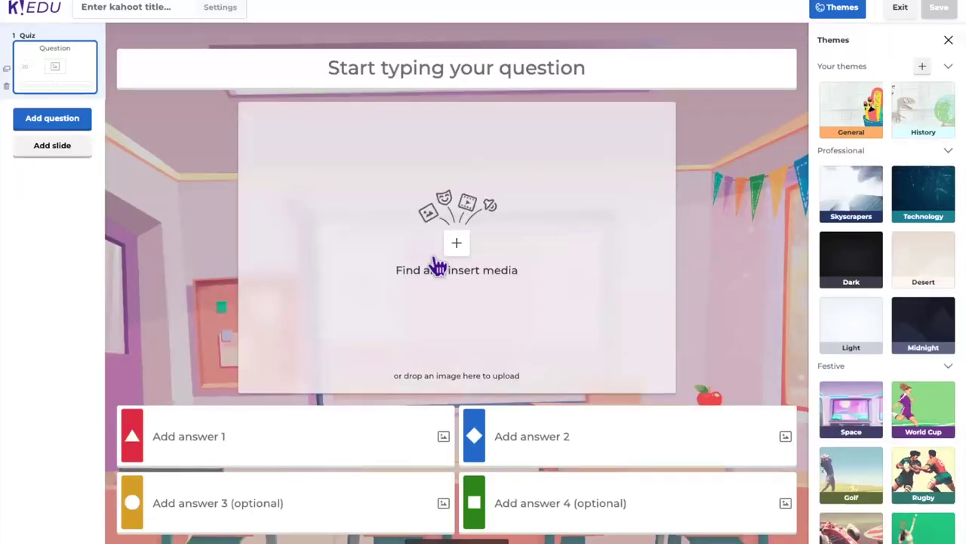
pyautogui.click(528, 345)
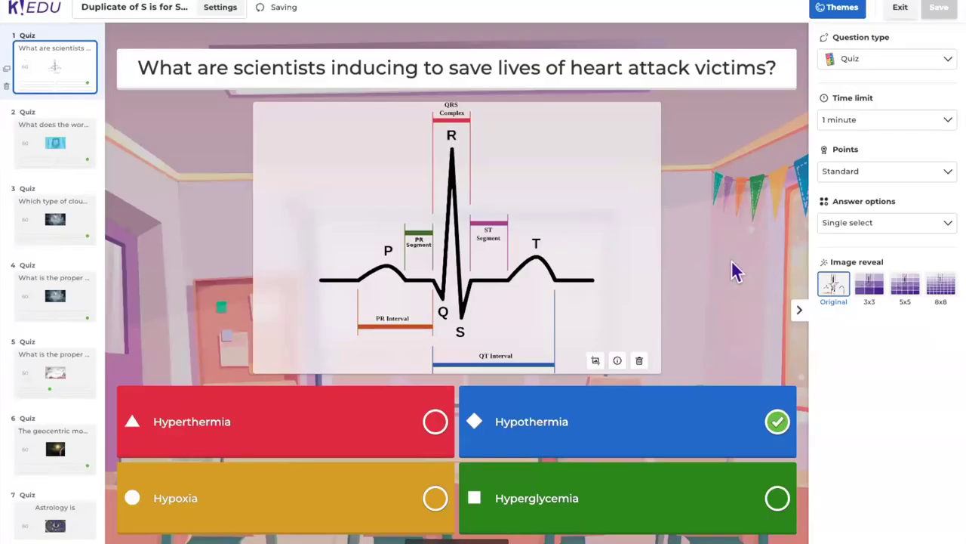